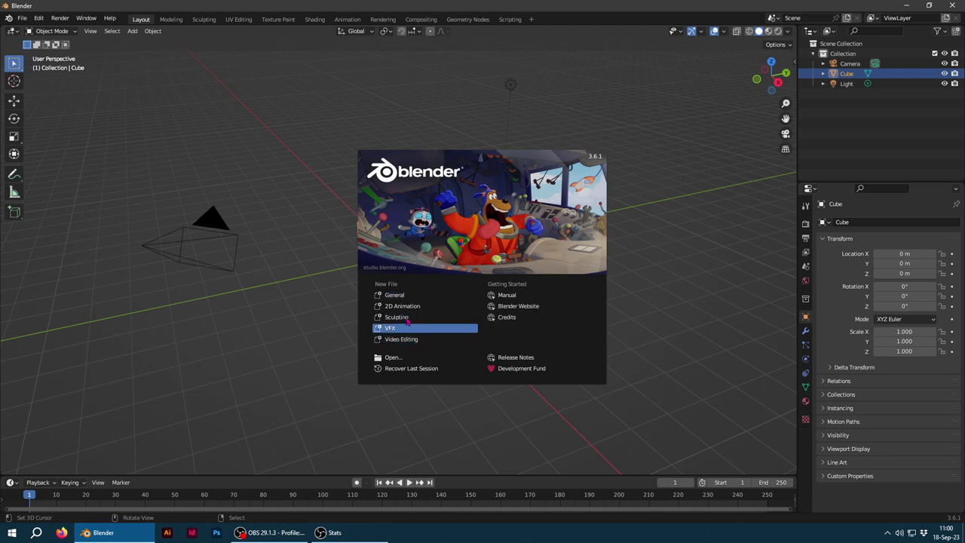
Close the splash screen, look through the UV Editing and Shading workspaces, and finish in Compositing
click(430, 300)
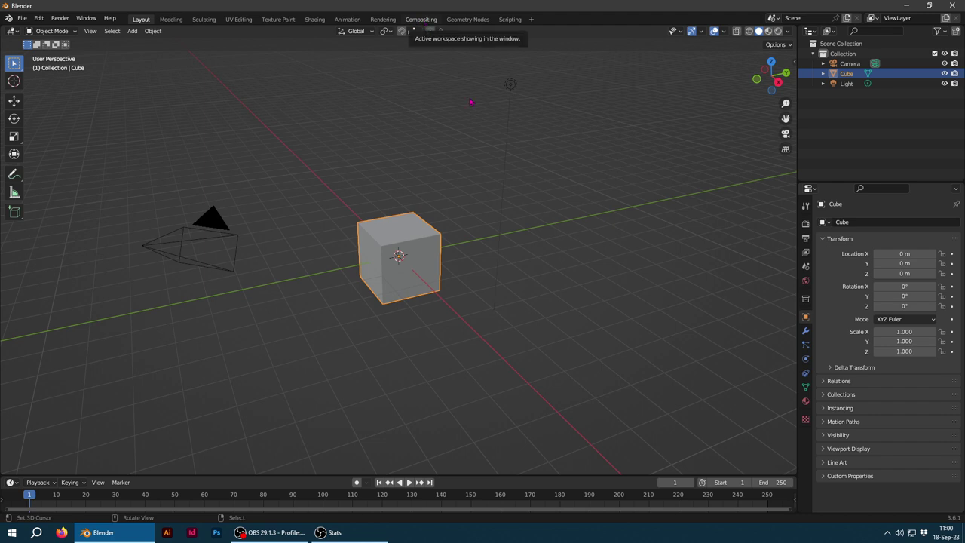
click(422, 20)
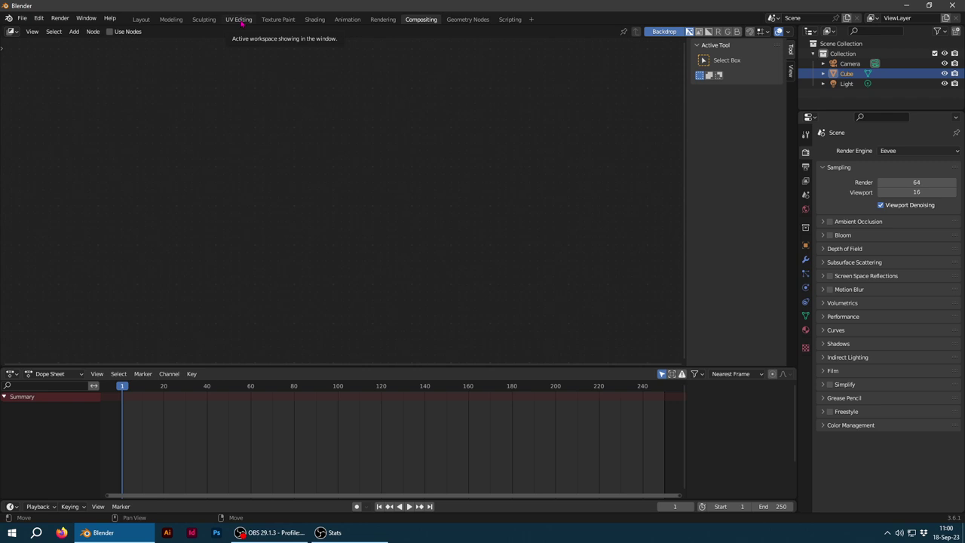
click(238, 19)
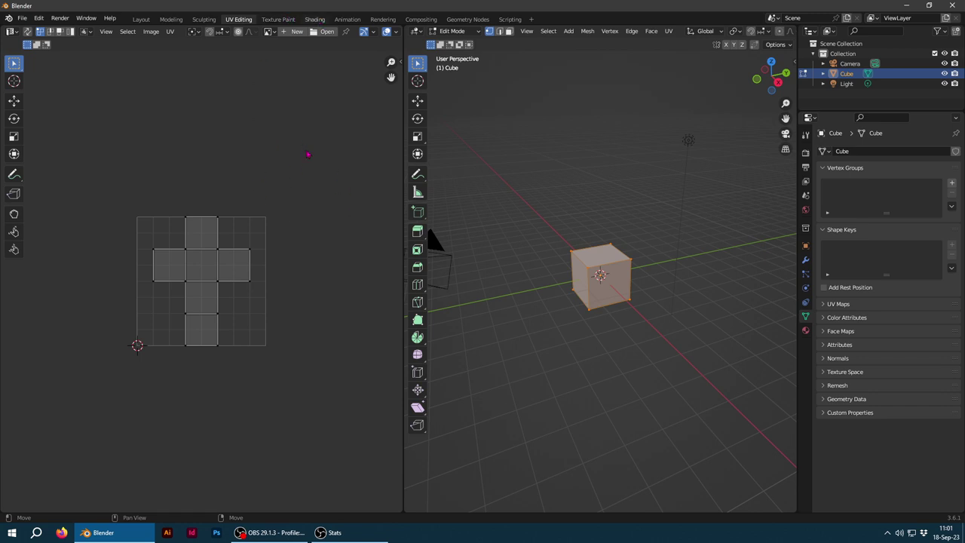
click(314, 20)
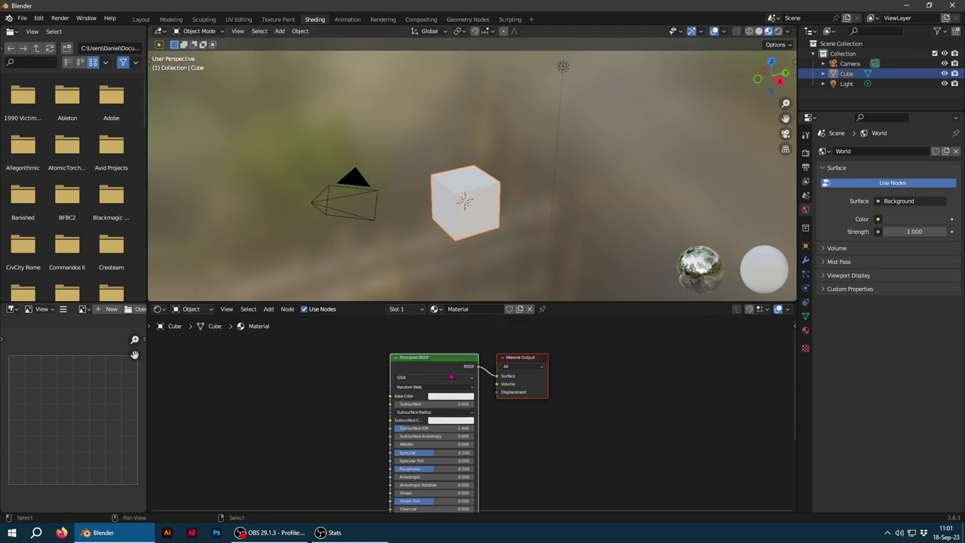
drag(441, 361, 345, 358)
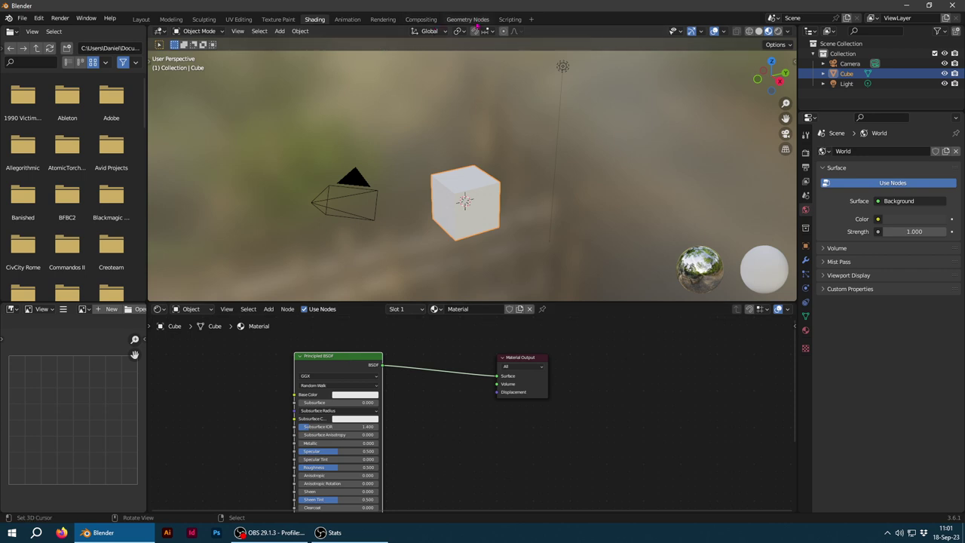
click(424, 20)
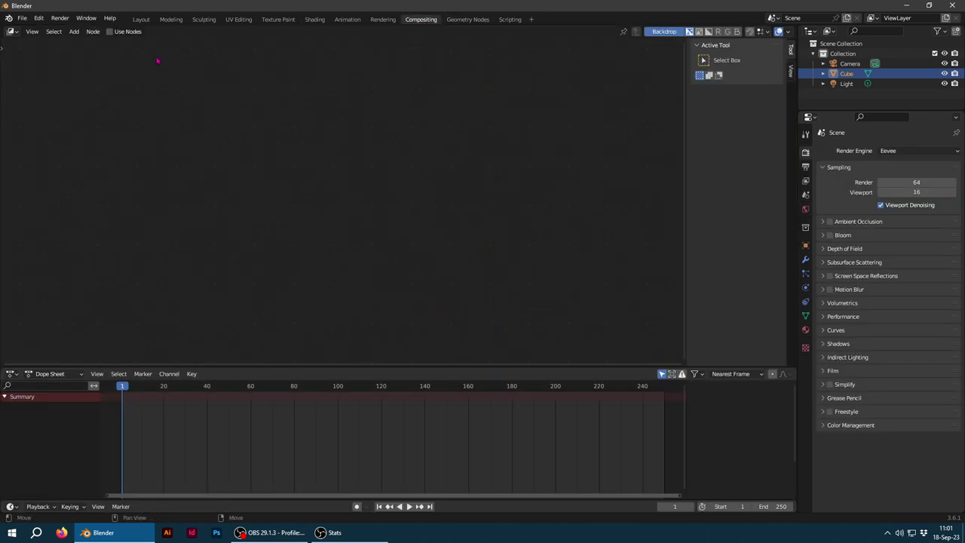
Enable Use Nodes in the compositor and move the Render Layers node far left
click(110, 31)
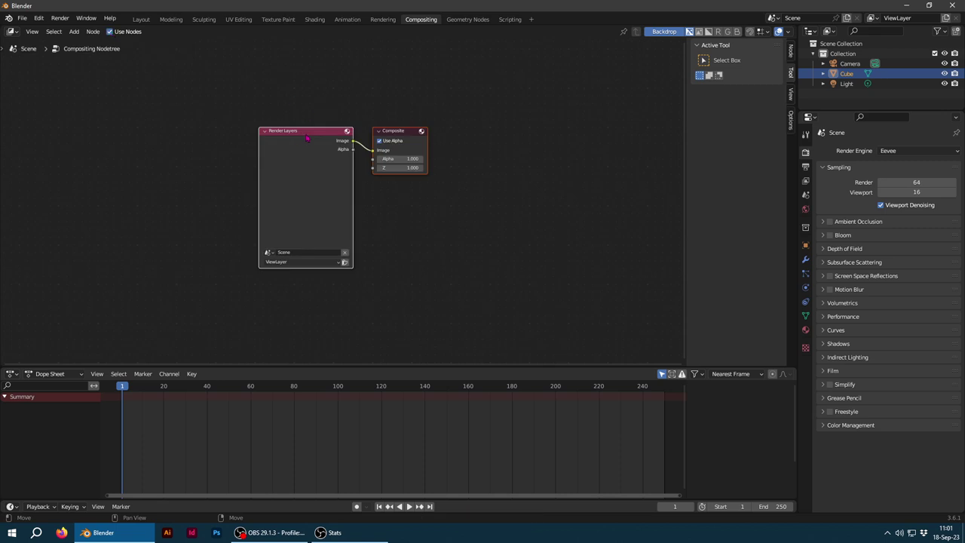
drag(306, 138, 90, 129)
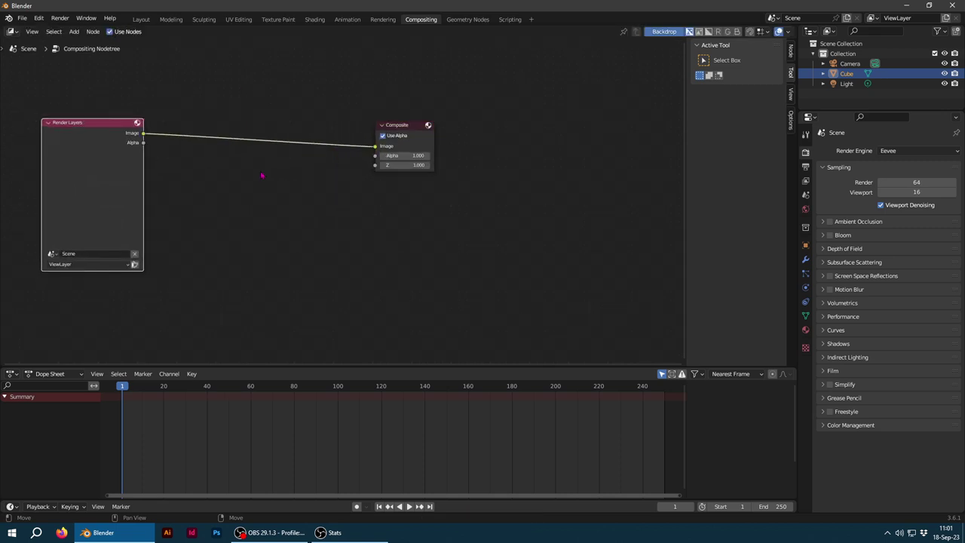
scroll(261, 175, up, 1)
middle_drag(252, 181, 373, 209)
Reposition Composite to the right and Render Layers further left to spread them apart
click(549, 147)
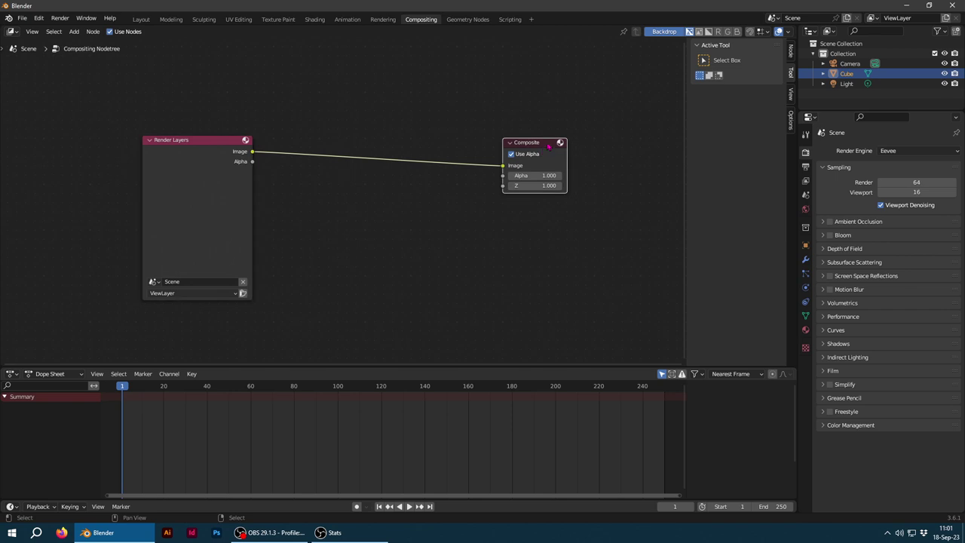
drag(549, 147, 454, 133)
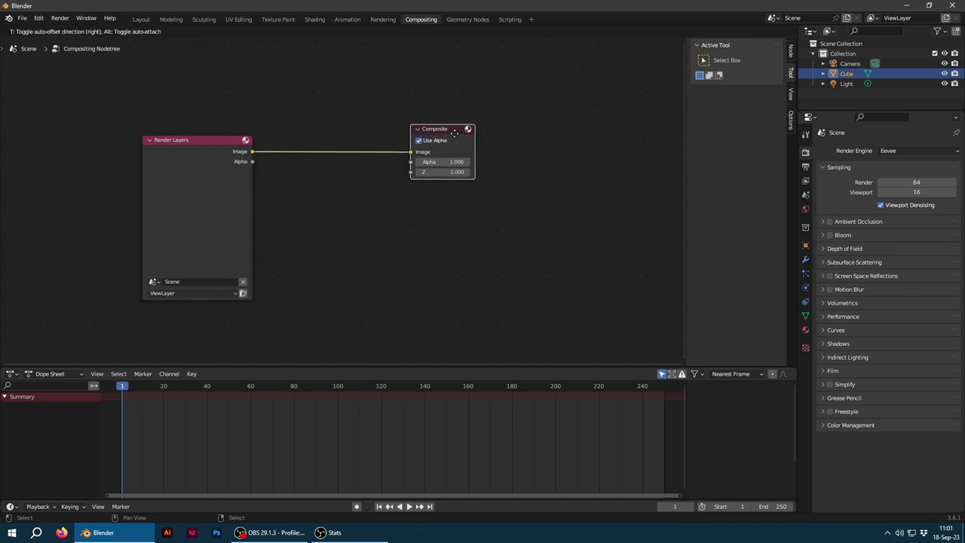
click(202, 142)
drag(209, 143, 186, 138)
drag(435, 129, 528, 125)
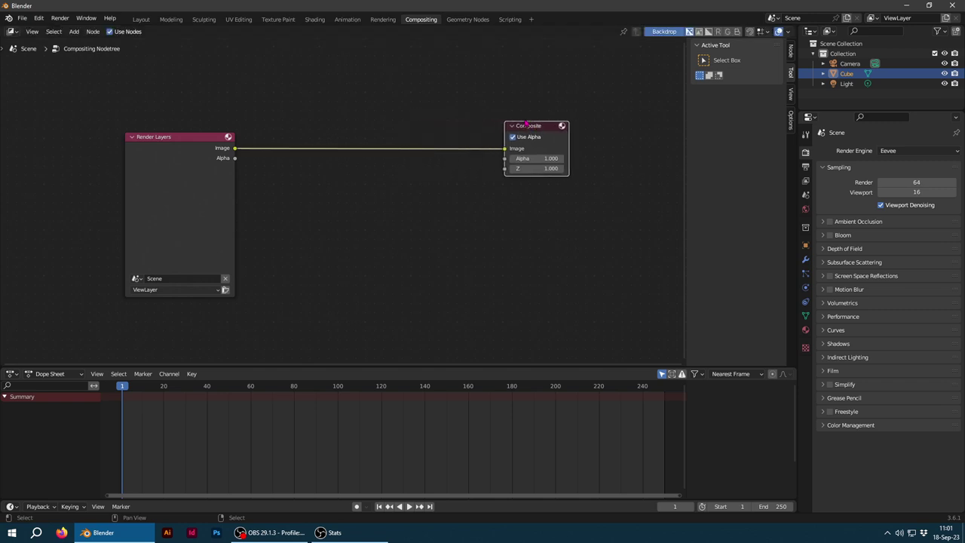
click(174, 141)
drag(195, 145, 124, 143)
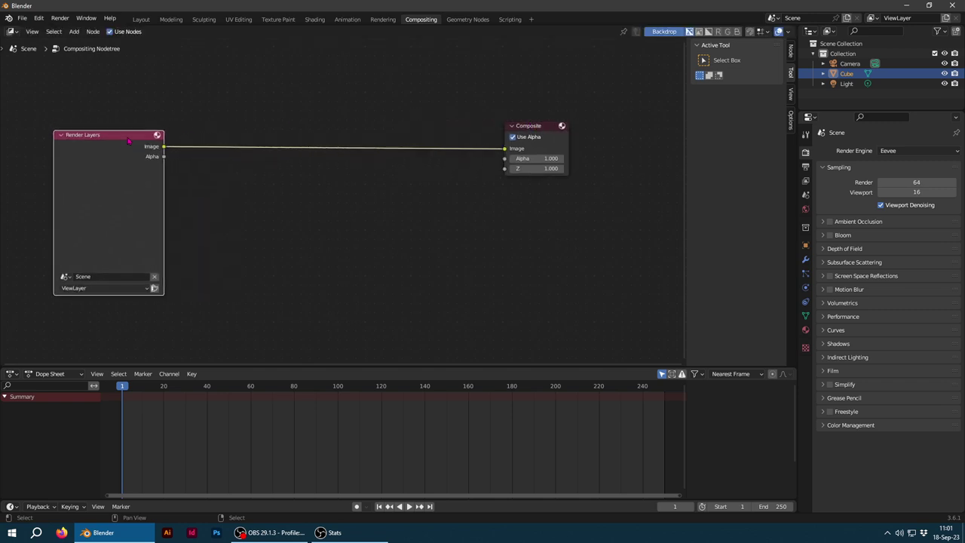
click(537, 130)
drag(537, 130, 578, 124)
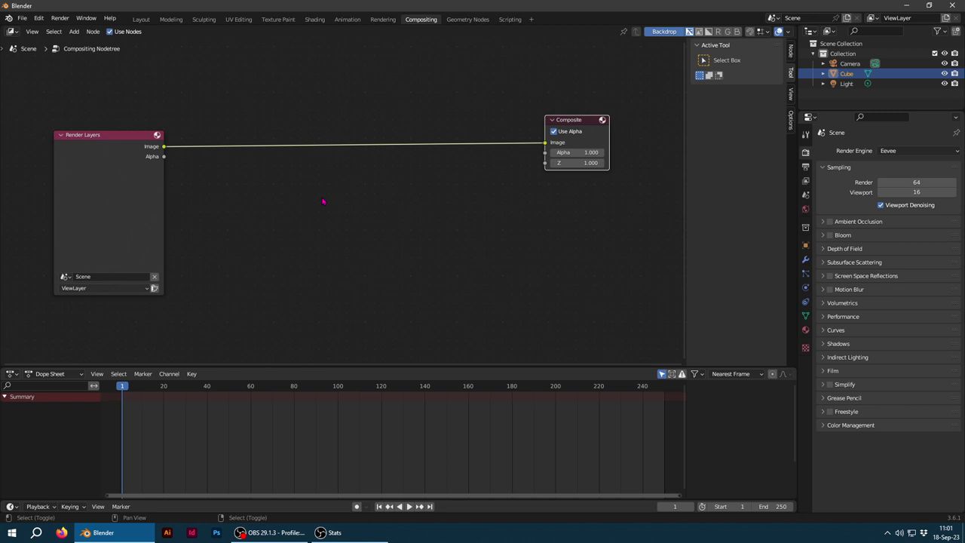
Insert a Hue/Saturation/Value node on the Render Layers–Composite link and render a preview
key(shift+a)
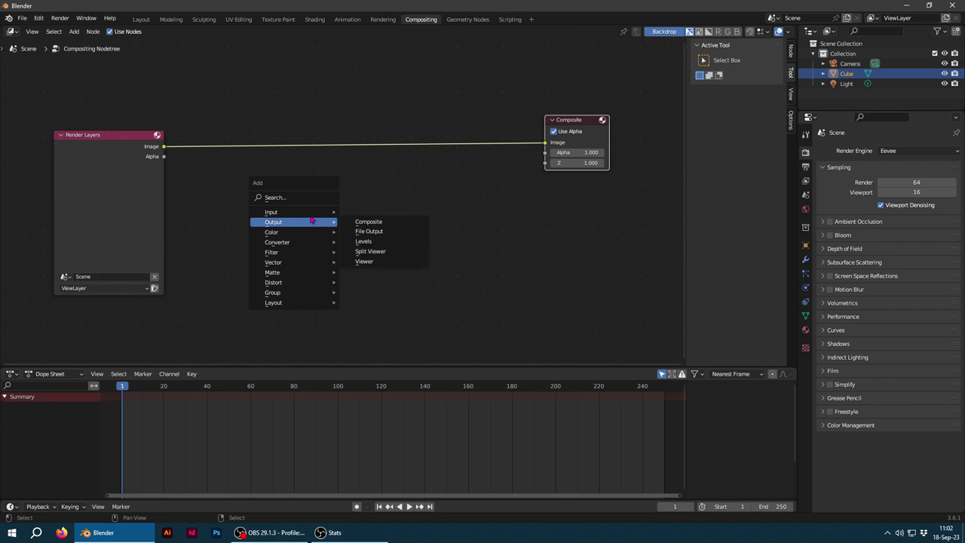
mouse_move(294, 232)
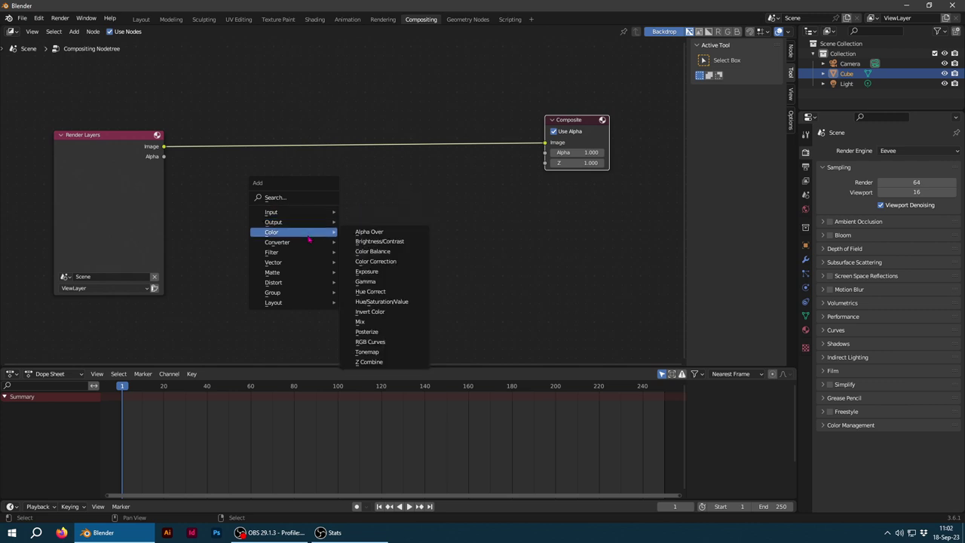
click(416, 302)
click(367, 211)
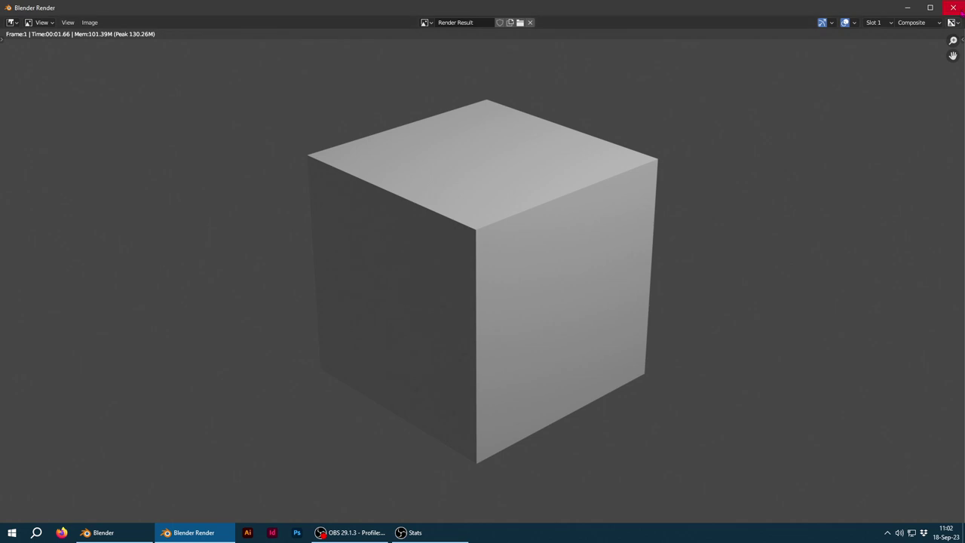
key(Escape)
Search 'cont' to add a Brightness/Contrast node on the link before Composite
key(shift+a)
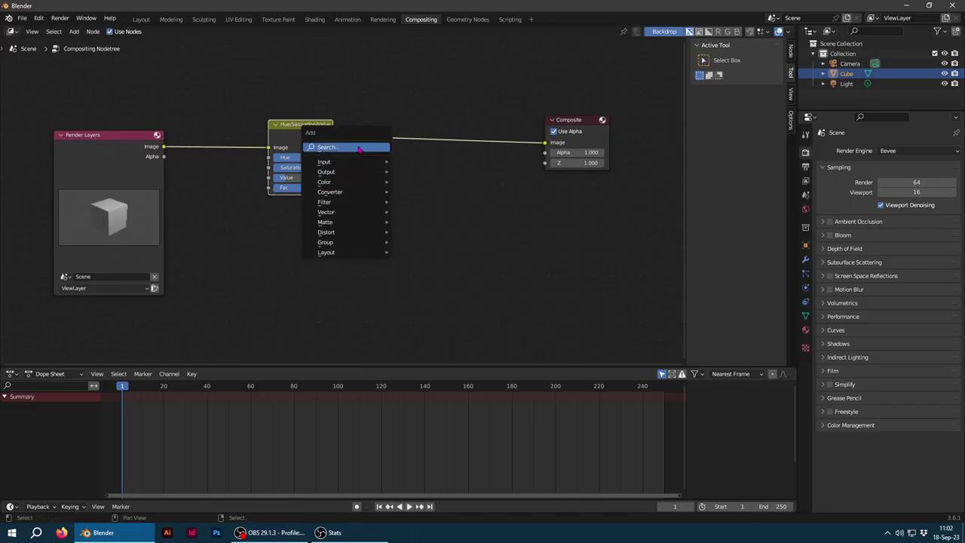
click(359, 148)
text(cont)
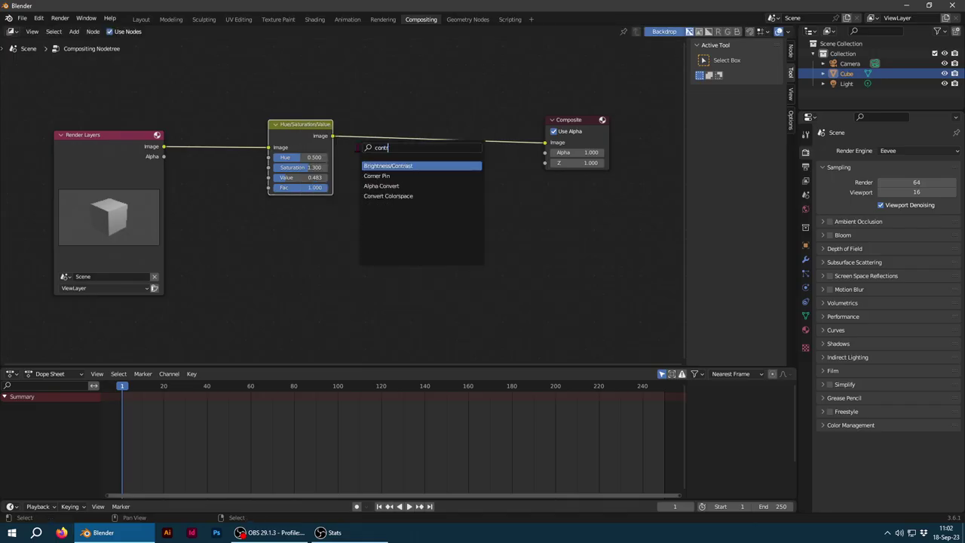
key(Return)
click(428, 114)
drag(411, 168, 419, 169)
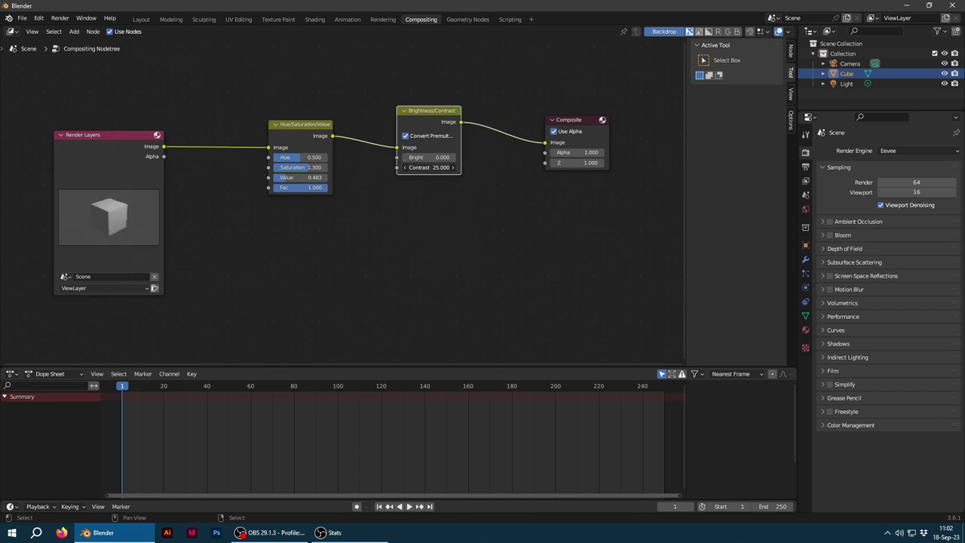
Set the Brightness/Contrast node's Contrast to 10 and check it with a test render
click(420, 169)
text(100)
key(Return)
double_click(426, 167)
text(10)
key(Return)
key(F12)
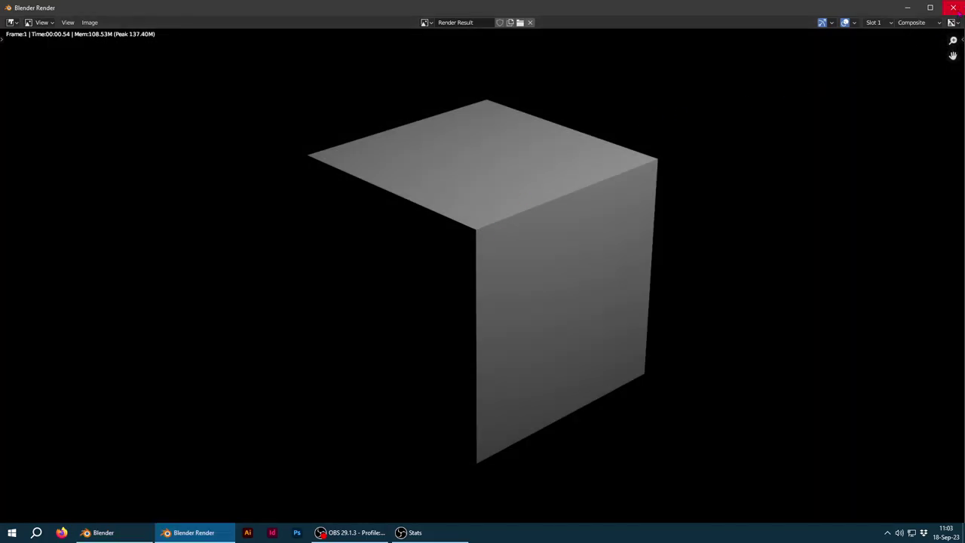
click(953, 7)
Raise Bright to 10, then to 25, checking each with a test render
double_click(426, 157)
text(10)
key(Return)
key(F12)
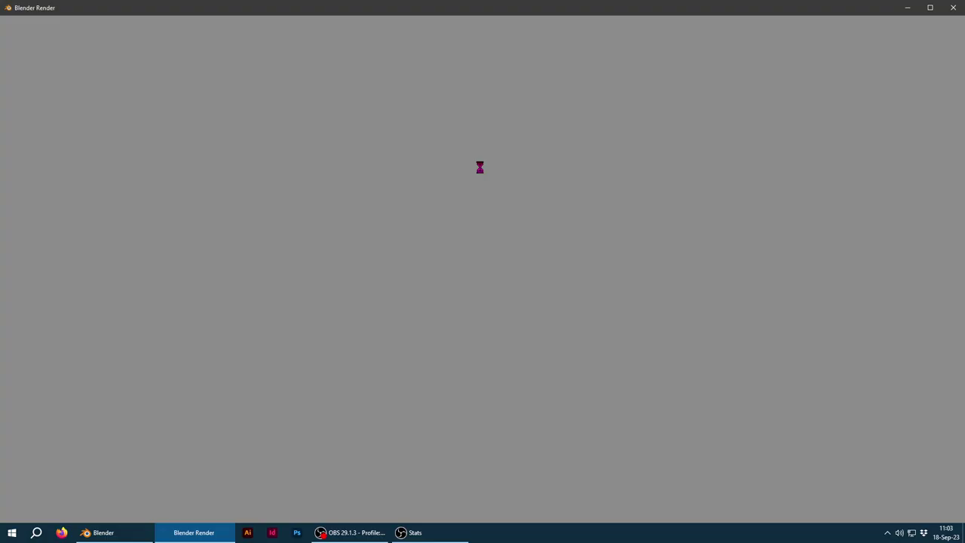
click(954, 8)
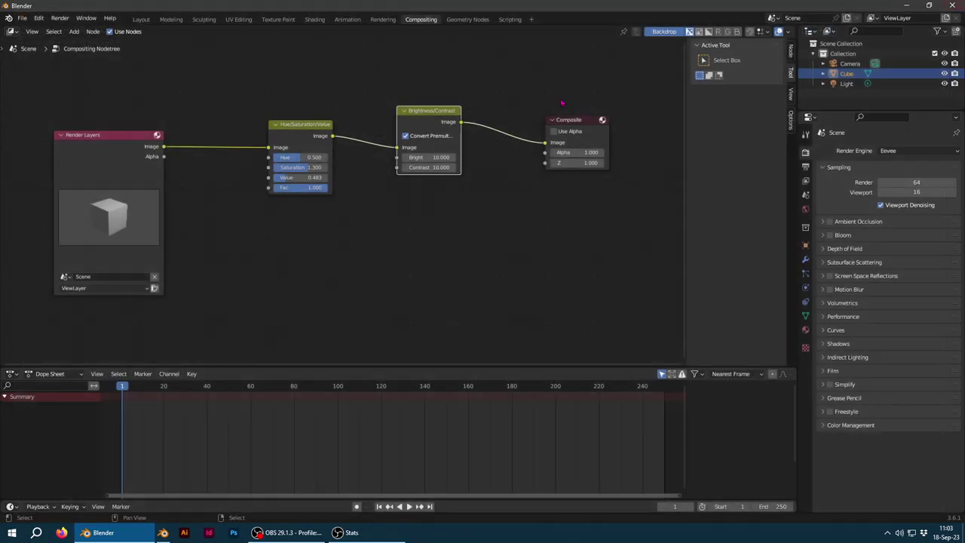
double_click(455, 158)
text(25.000)
key(Return)
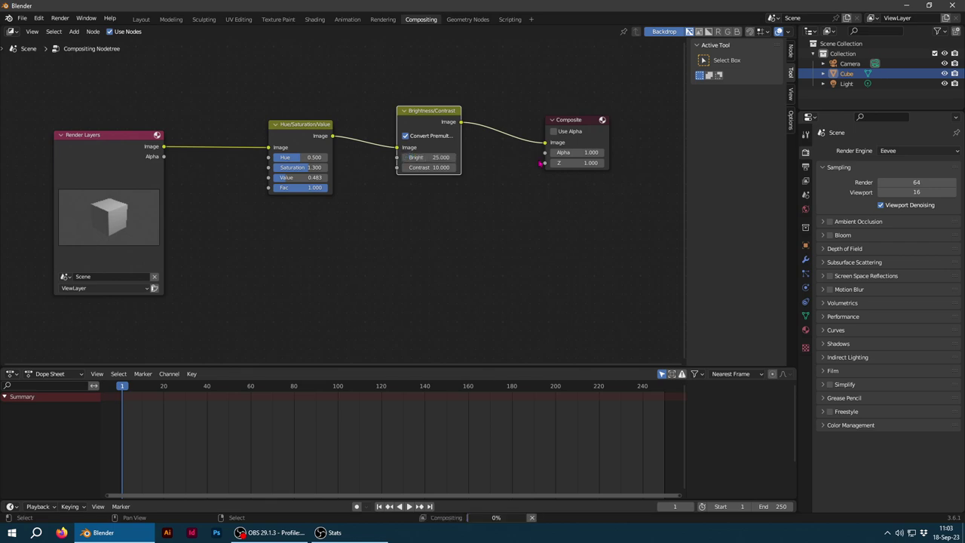
key(F12)
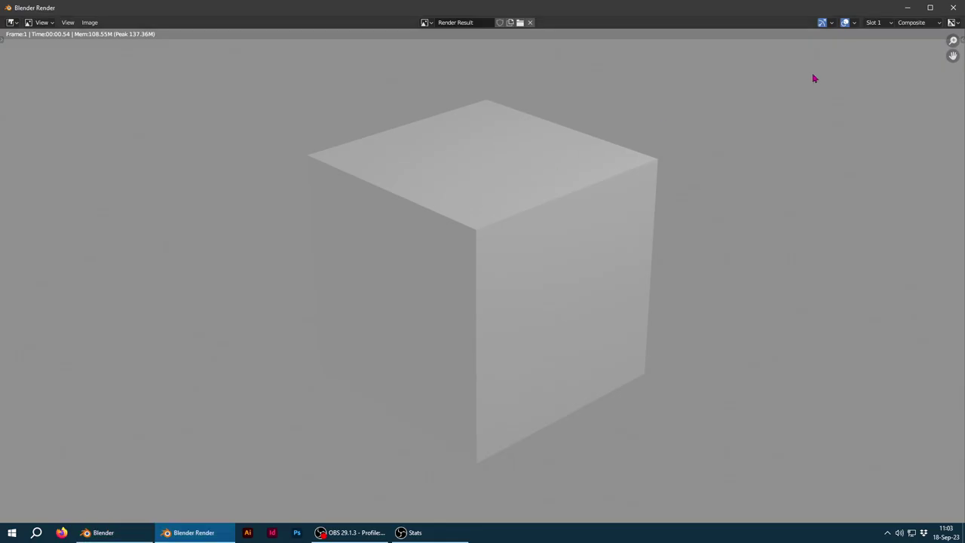
click(954, 7)
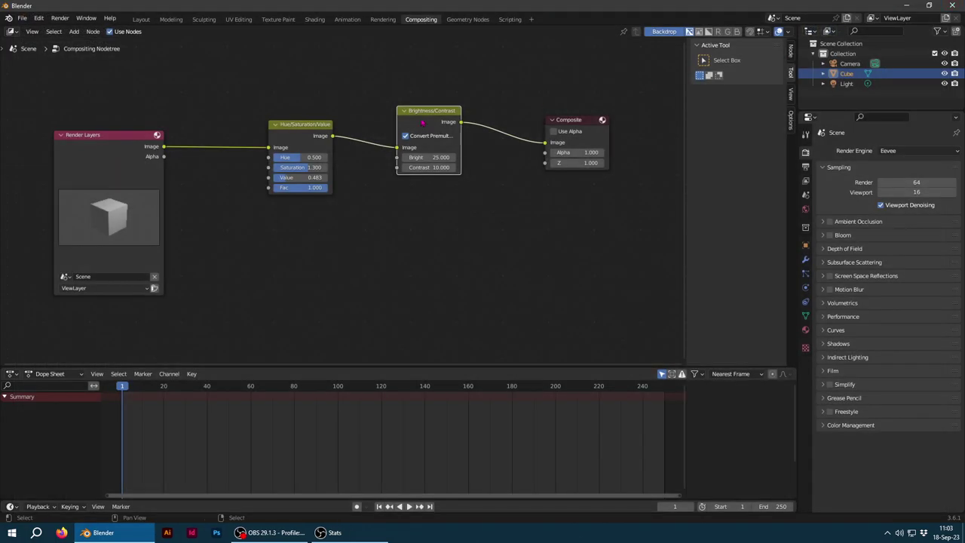
Delete the Render Layers, Hue/Saturation/Value and Brightness/Contrast nodes, leaving only Composite, and open the Add menu
drag(297, 135, 306, 142)
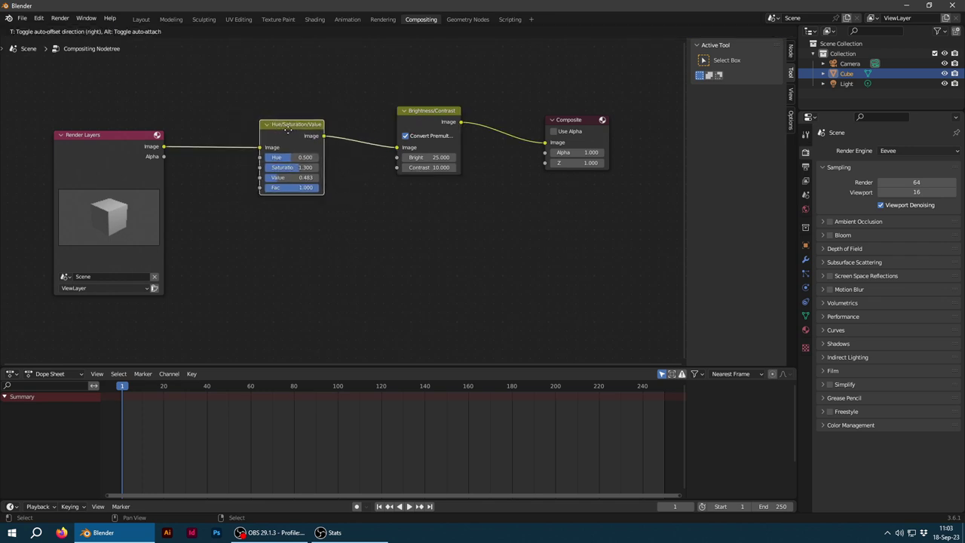
drag(422, 115, 418, 110)
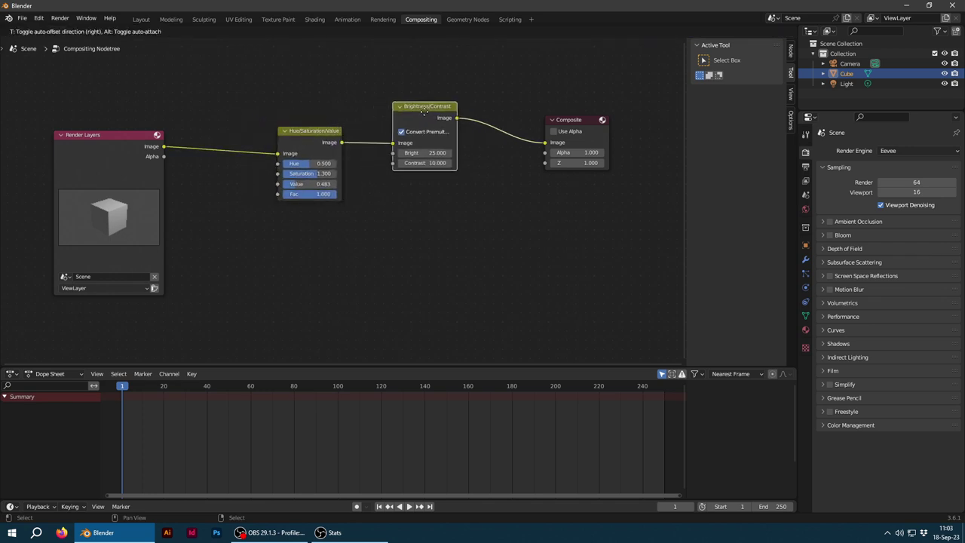
drag(321, 144, 305, 130)
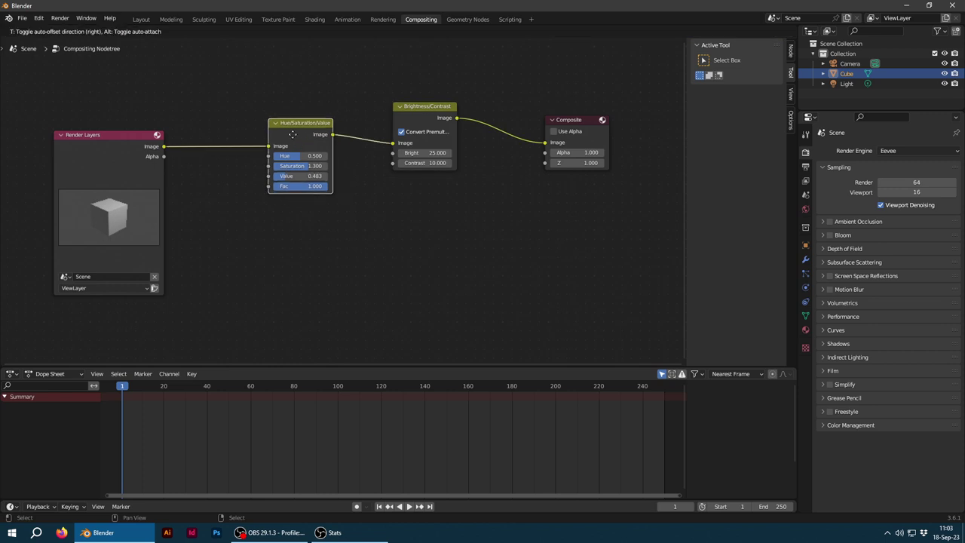
click(122, 142)
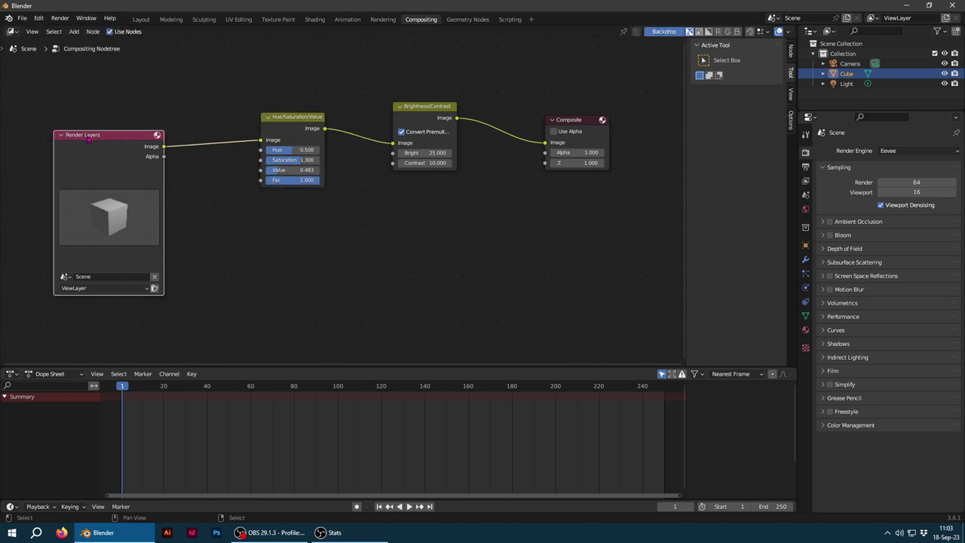
key(Delete)
click(284, 122)
key(Delete)
click(421, 110)
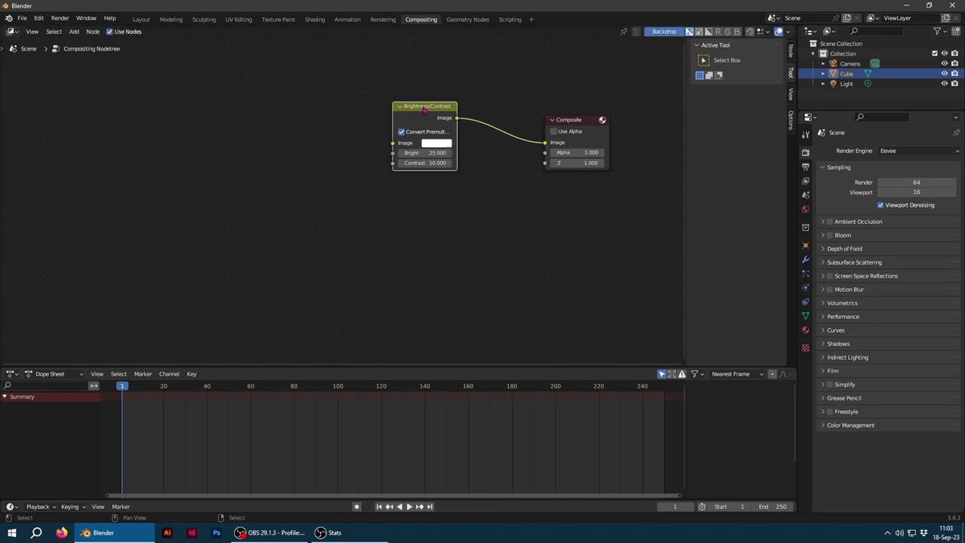
key(Delete)
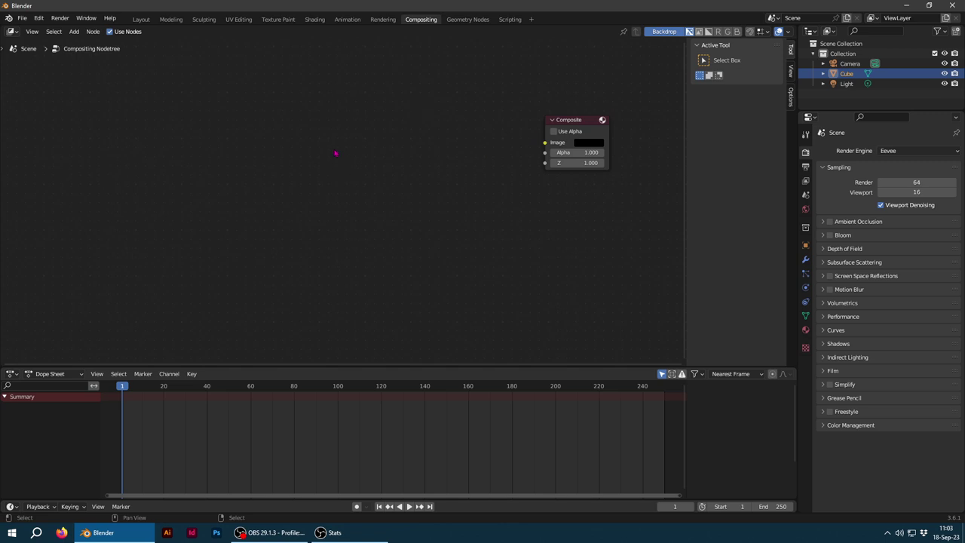
key(shift+a)
mouse_move(305, 162)
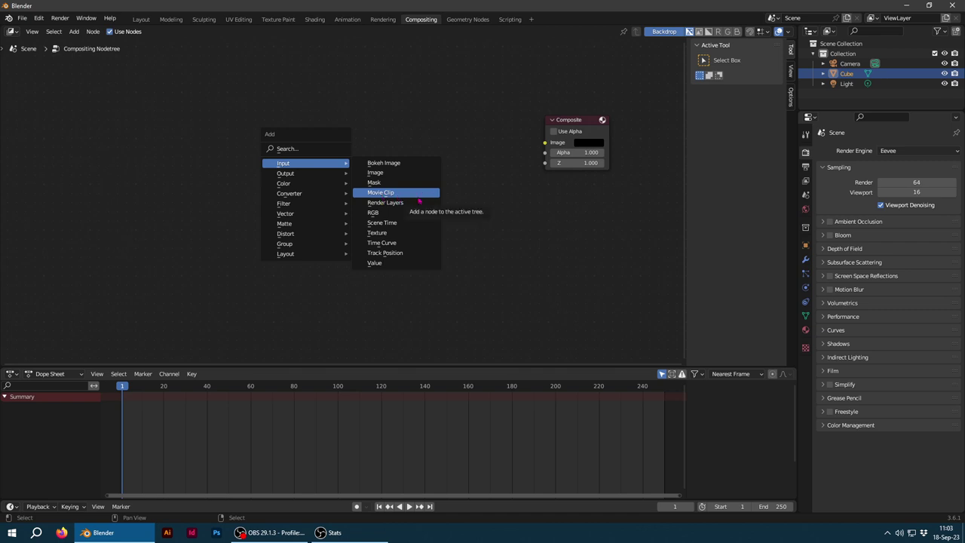
Add a Movie Clip node and load AdobeStock_345068450_Video_HD_Preview.mp4 into it
click(419, 197)
click(181, 130)
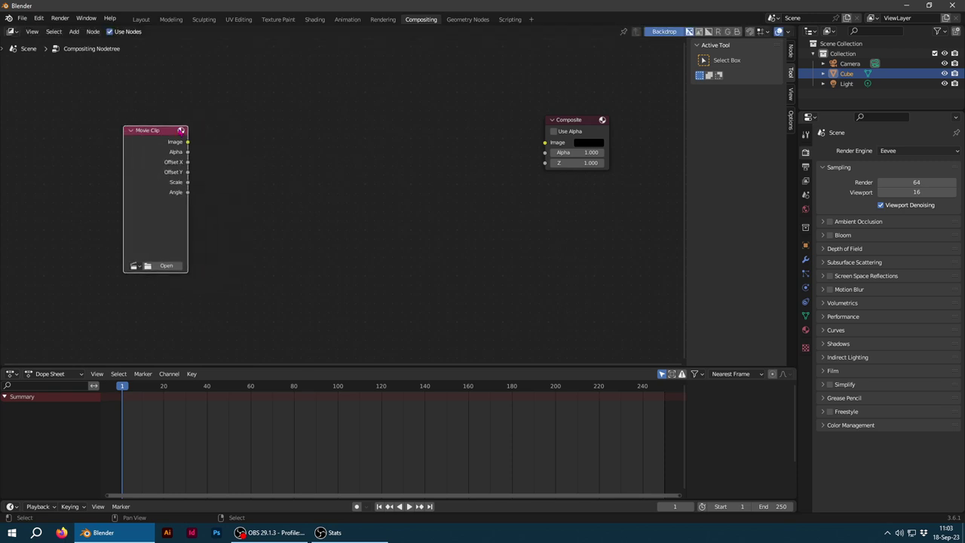
drag(165, 137, 105, 107)
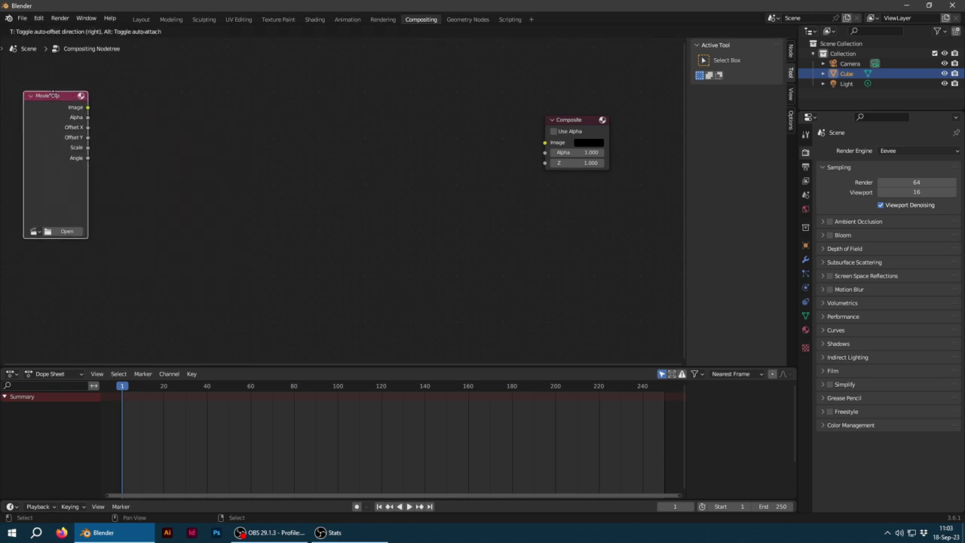
drag(106, 107, 166, 120)
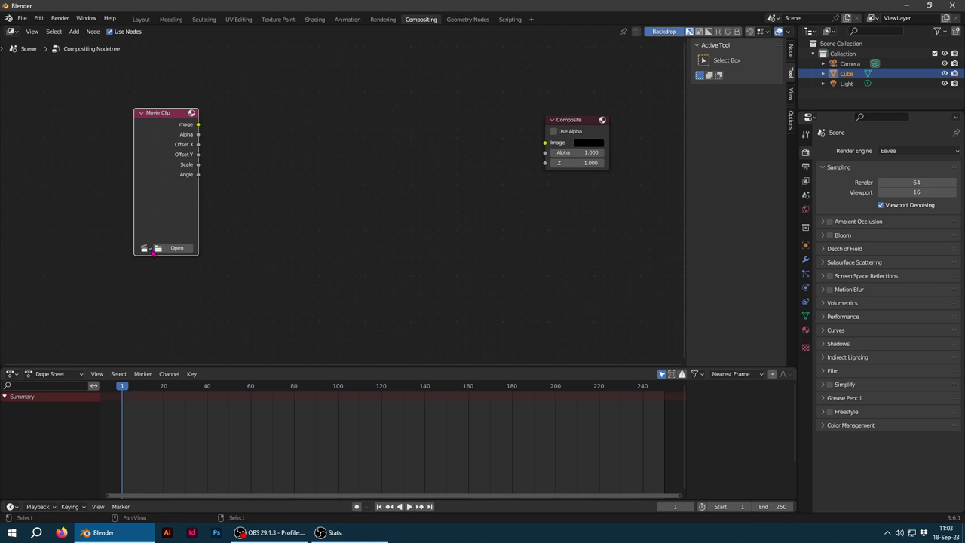
click(174, 248)
click(422, 215)
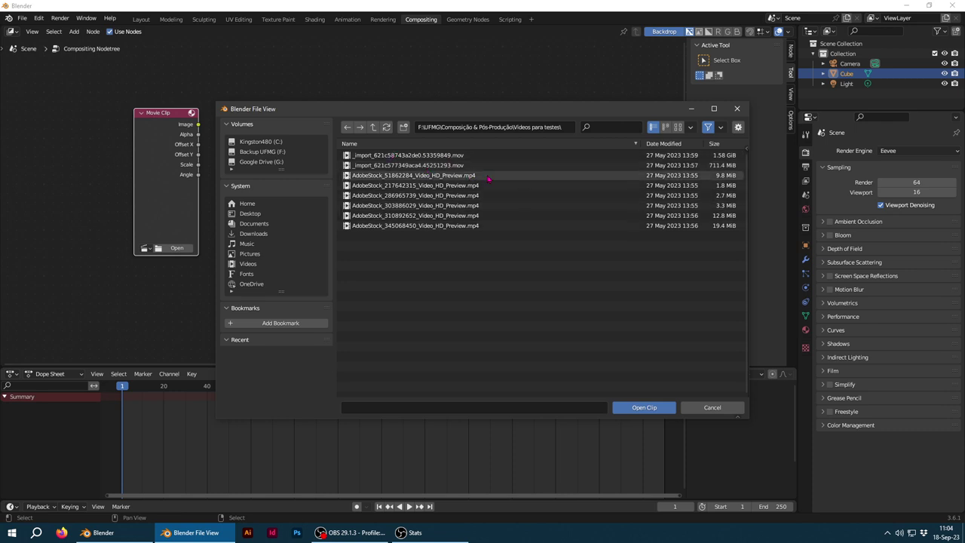
double_click(404, 229)
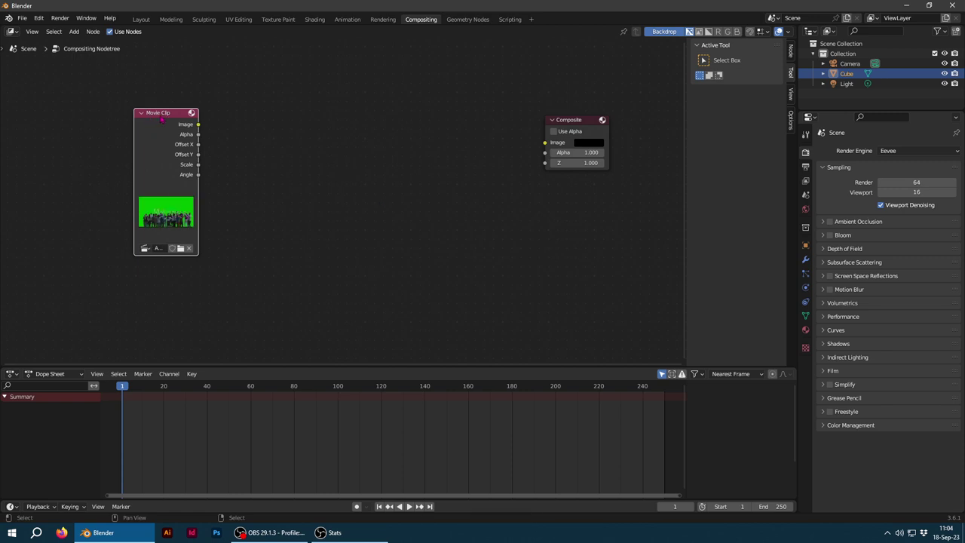
Widen the Movie Clip node, move Composite up-left, and add a Viewer node
drag(161, 119, 75, 92)
drag(111, 222, 223, 239)
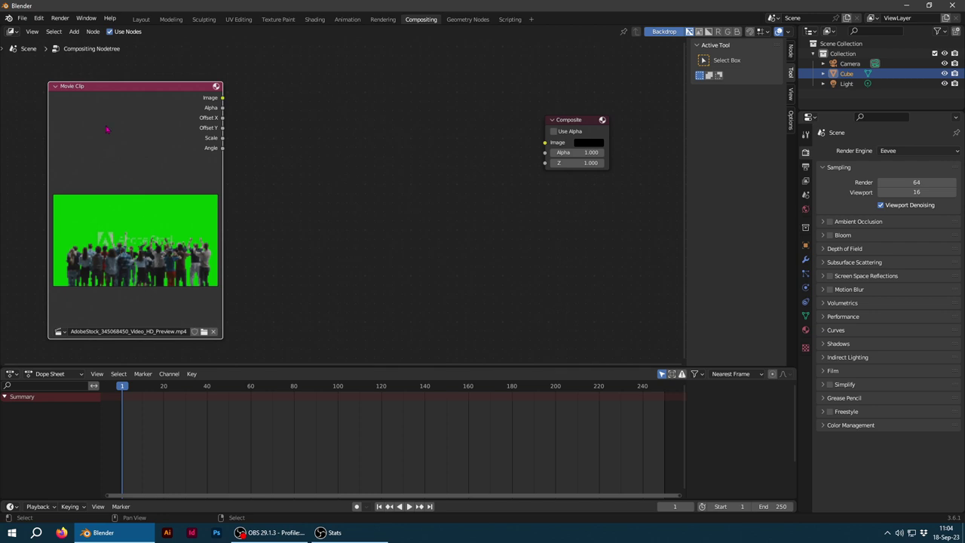
drag(143, 96, 161, 92)
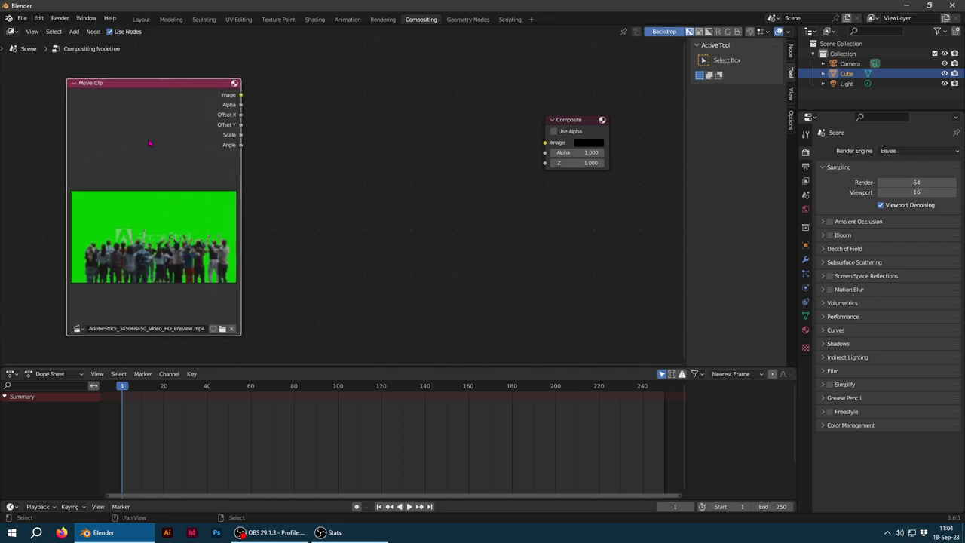
drag(159, 88, 161, 84)
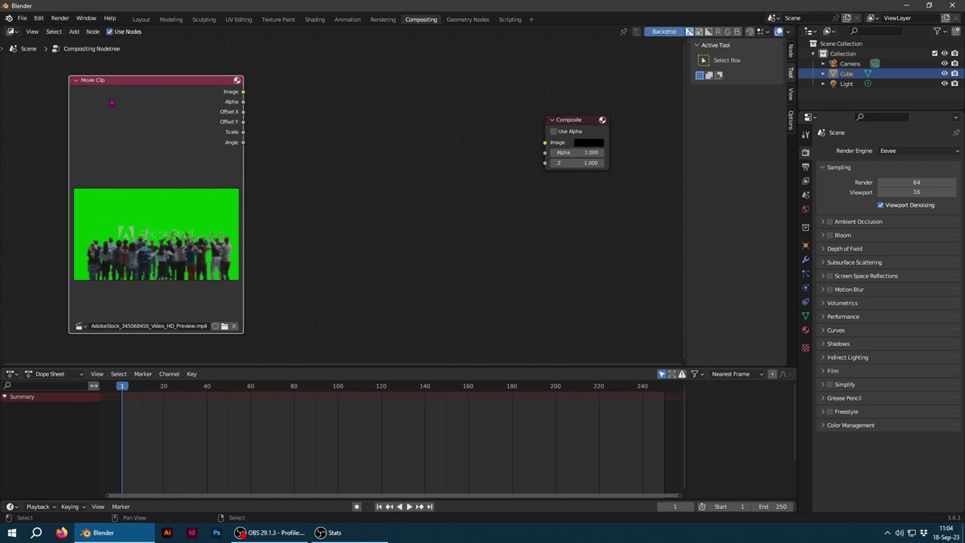
drag(151, 136, 141, 130)
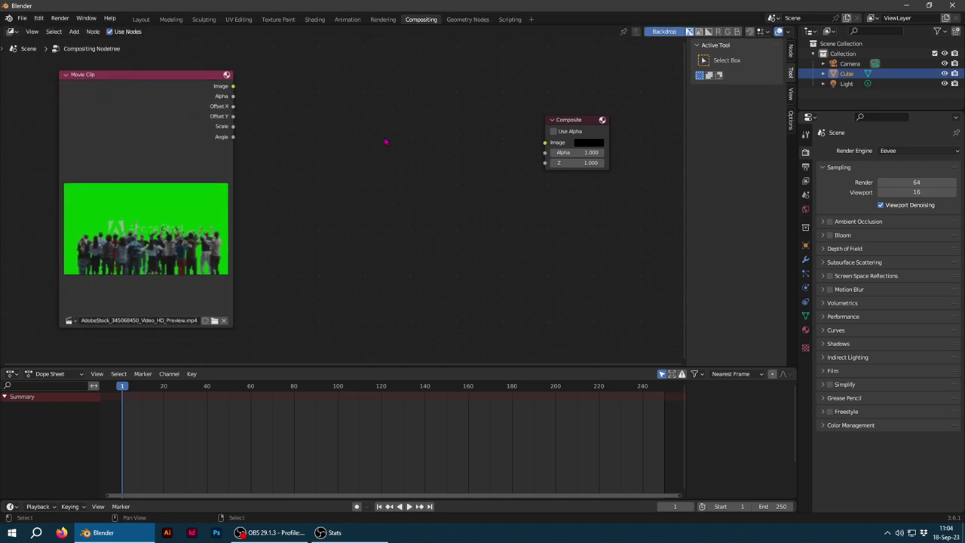
drag(559, 121, 539, 91)
key(shift+a)
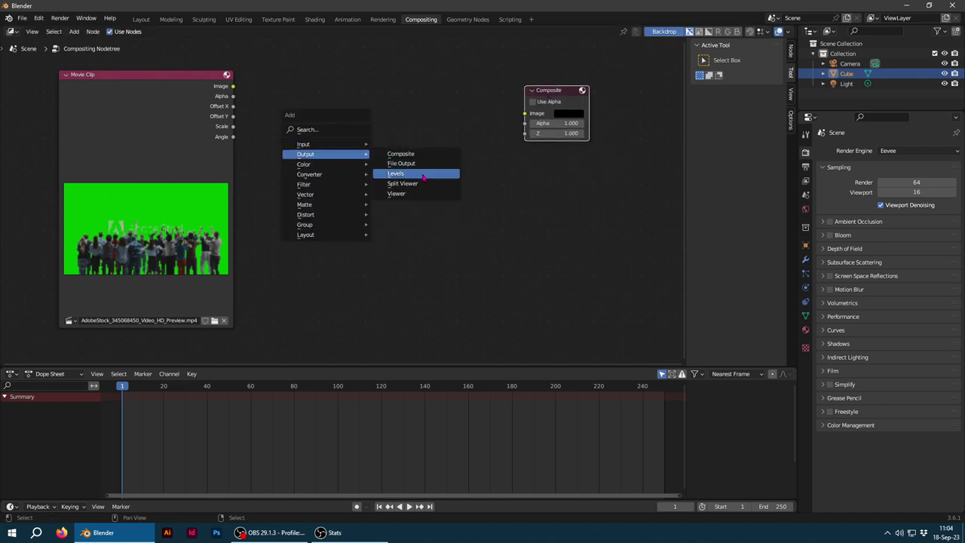
click(417, 193)
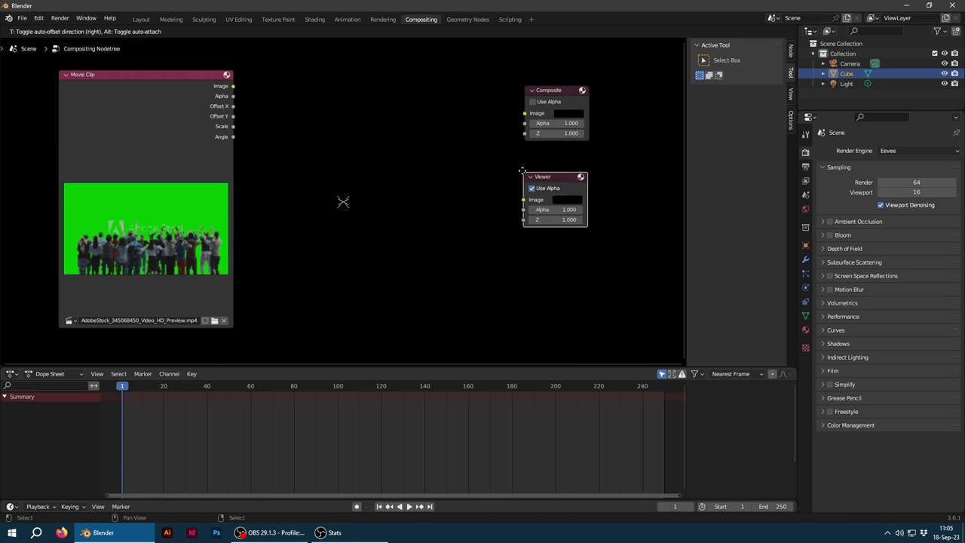
Place the Viewer below Composite and link the Movie Clip image to it
click(471, 162)
drag(234, 85, 267, 150)
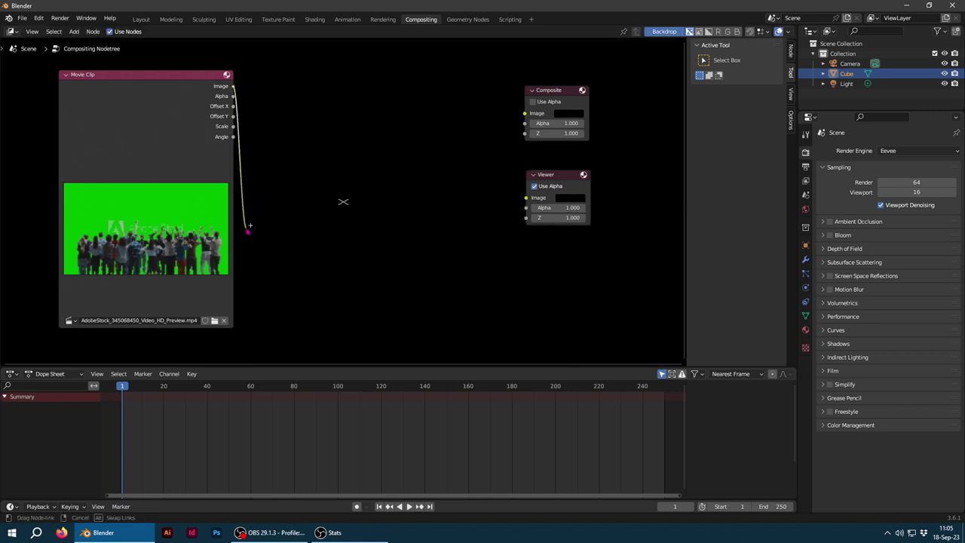
mouse_move(264, 179)
mouse_down()
mouse_move(232, 89)
mouse_move(521, 211)
mouse_up()
key(Escape)
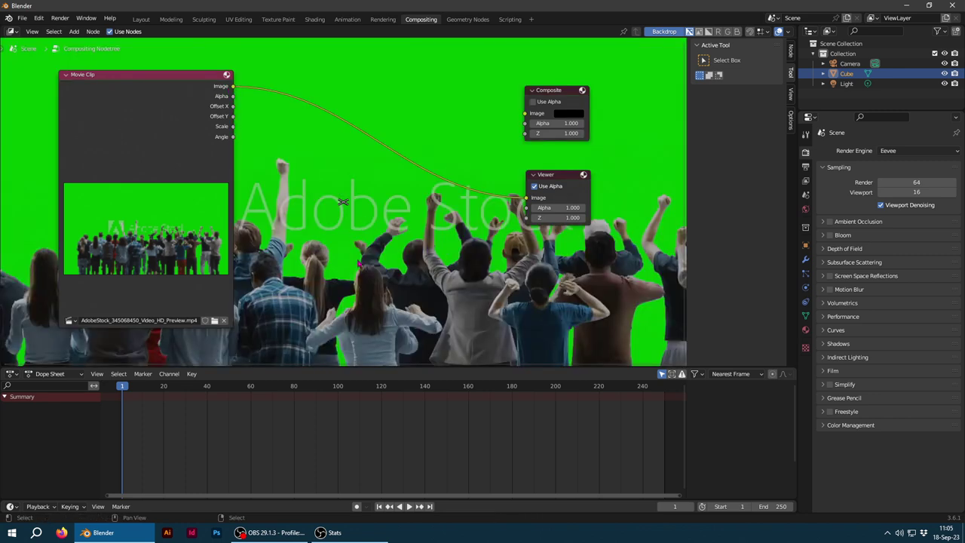
Play to frame 40, fit the backdrop to available space, and enlarge the node editor
key(space)
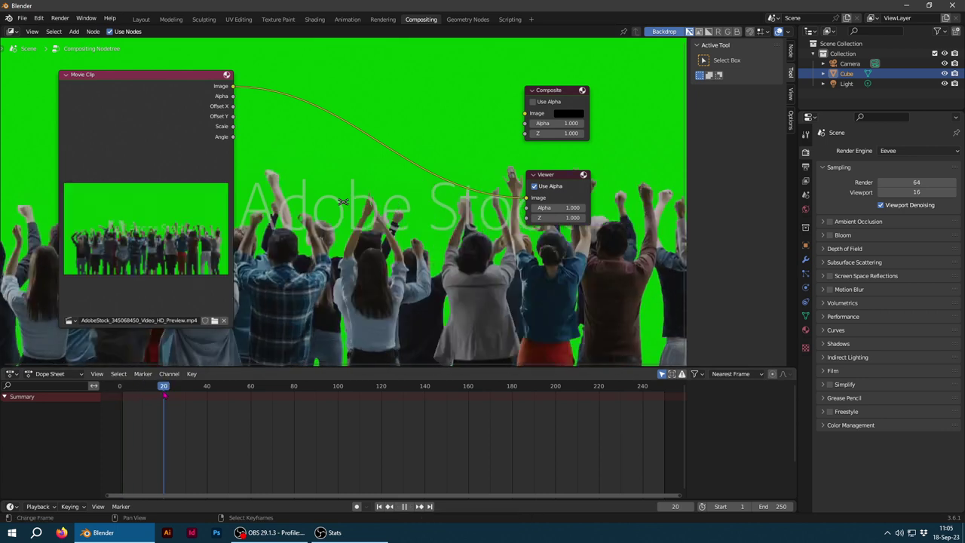
key(space)
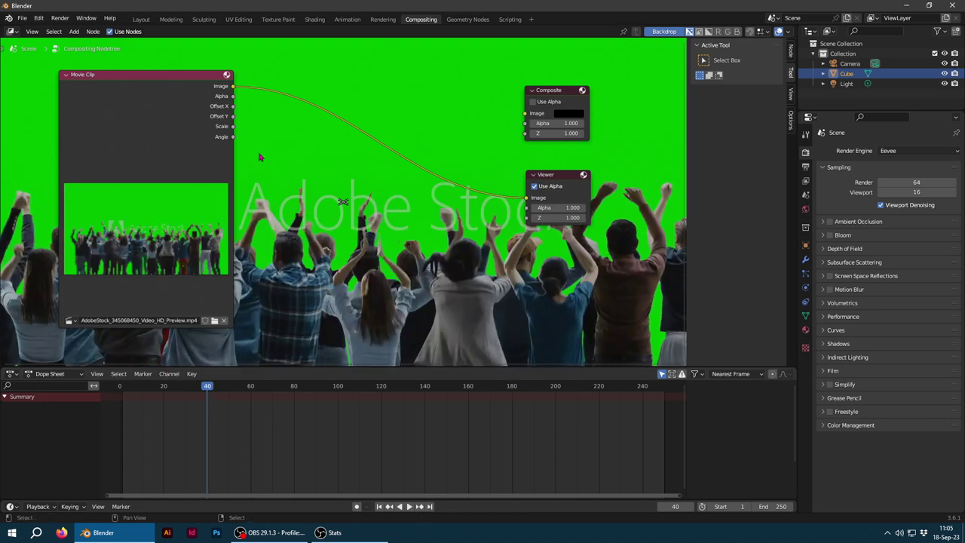
drag(137, 81, 133, 86)
click(32, 31)
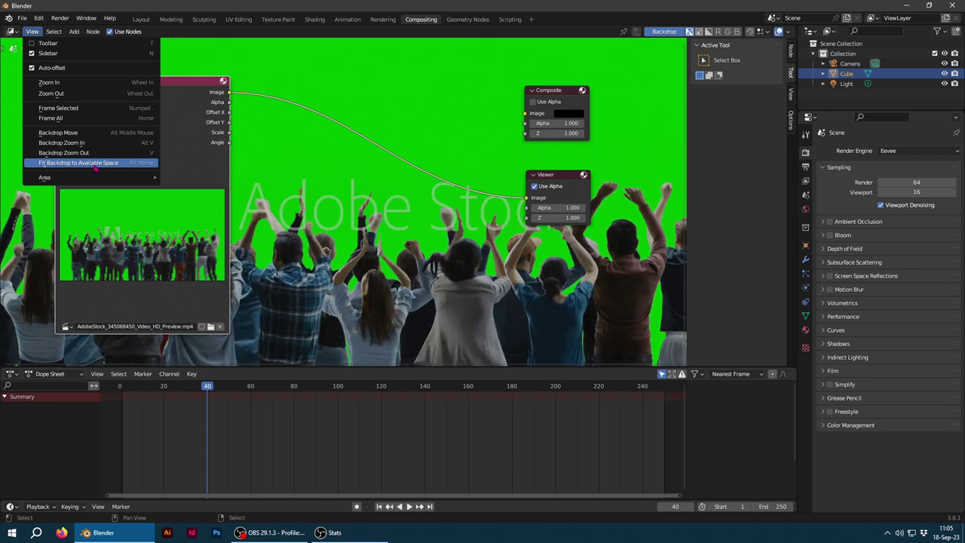
click(96, 169)
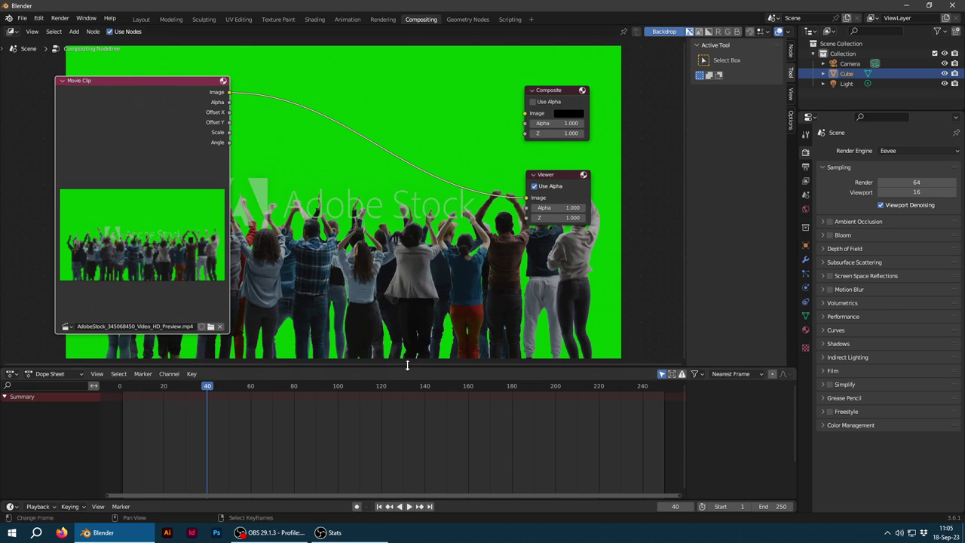
drag(404, 364, 404, 396)
drag(146, 103, 108, 108)
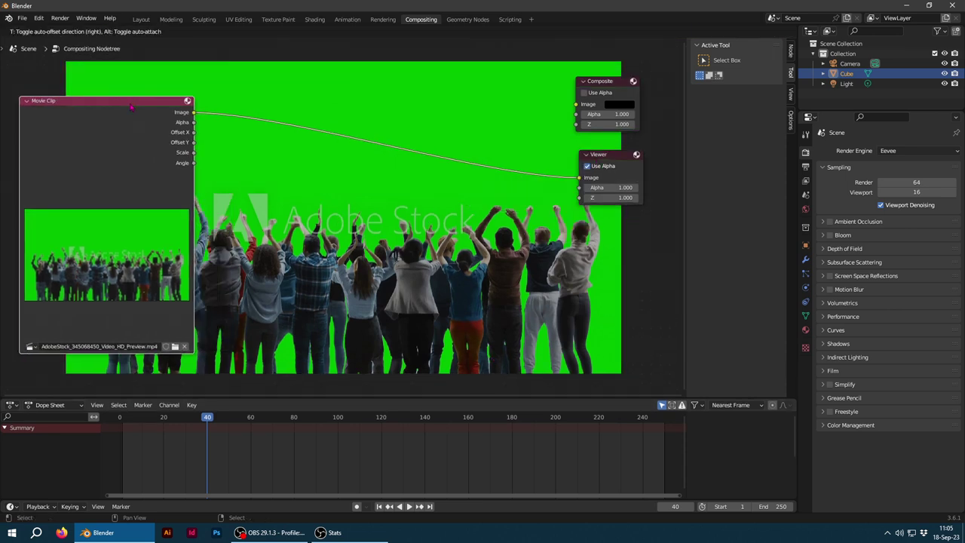
key(shift+a)
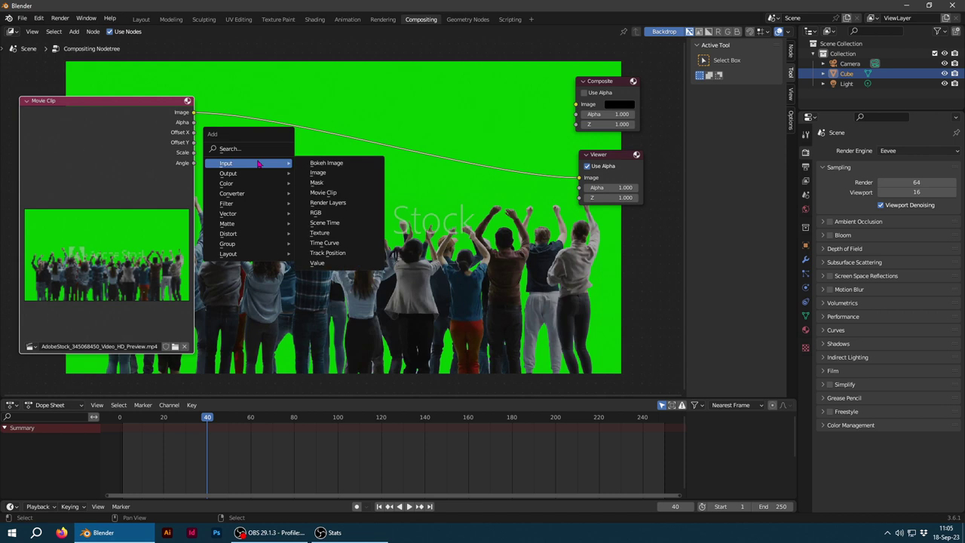
mouse_move(290, 140)
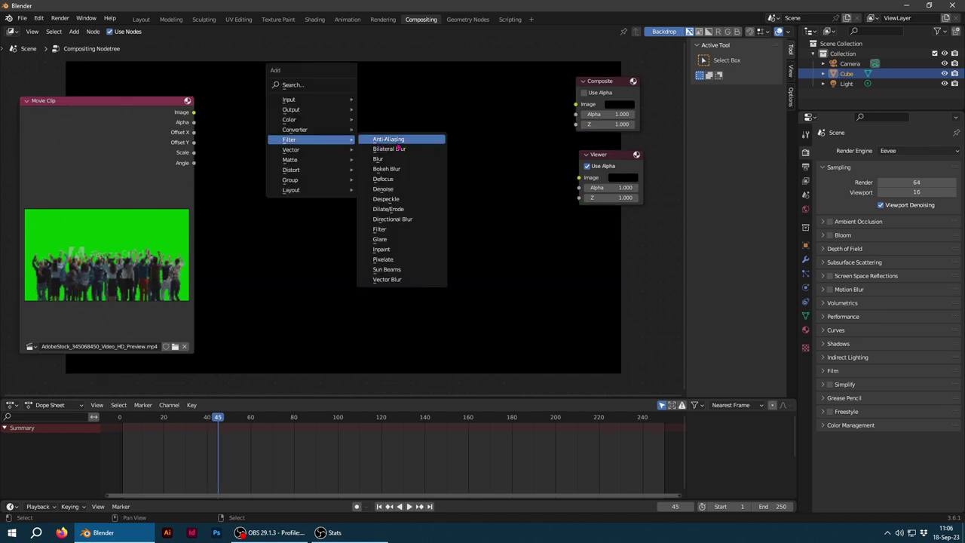
Add a Blur node between the Movie Clip and Viewer with X and Y sizes of 10
click(408, 159)
click(340, 132)
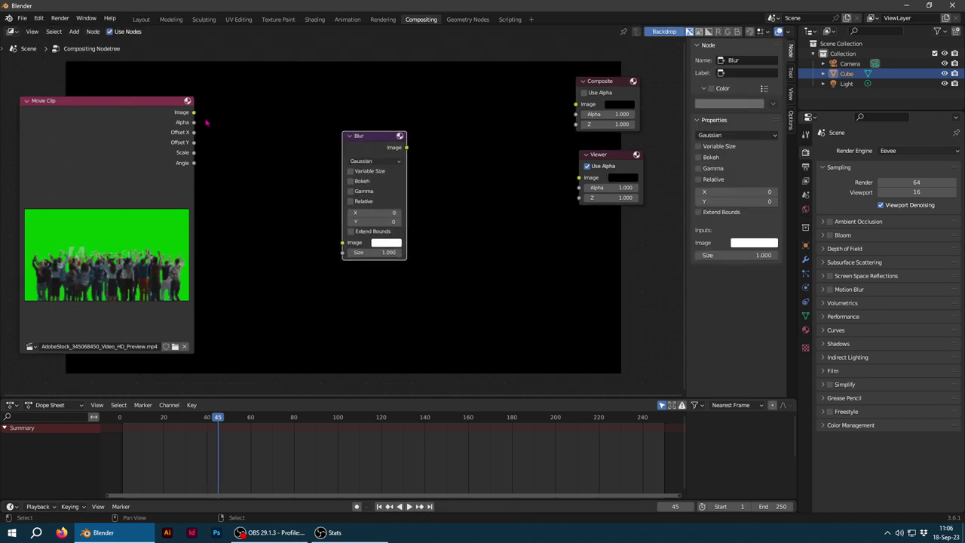
drag(193, 112, 342, 242)
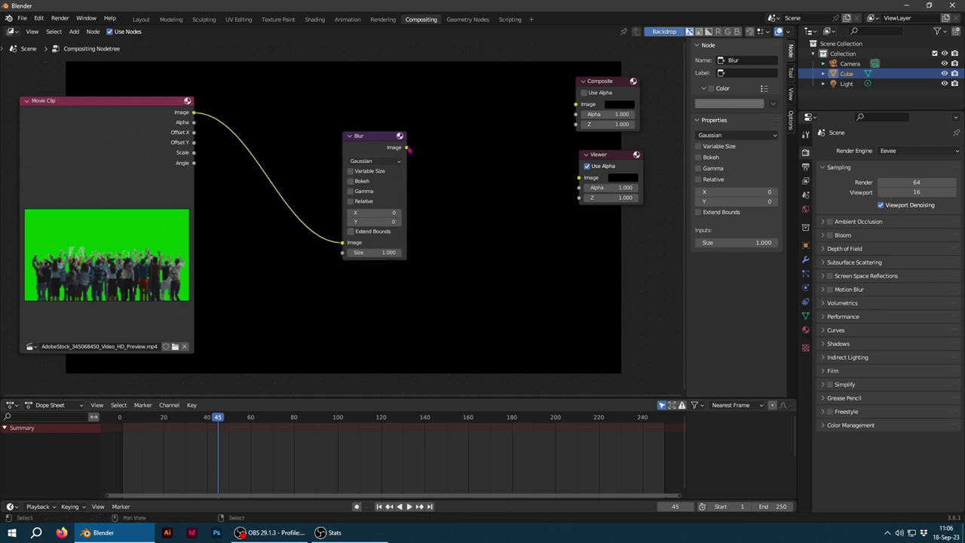
drag(407, 148, 579, 177)
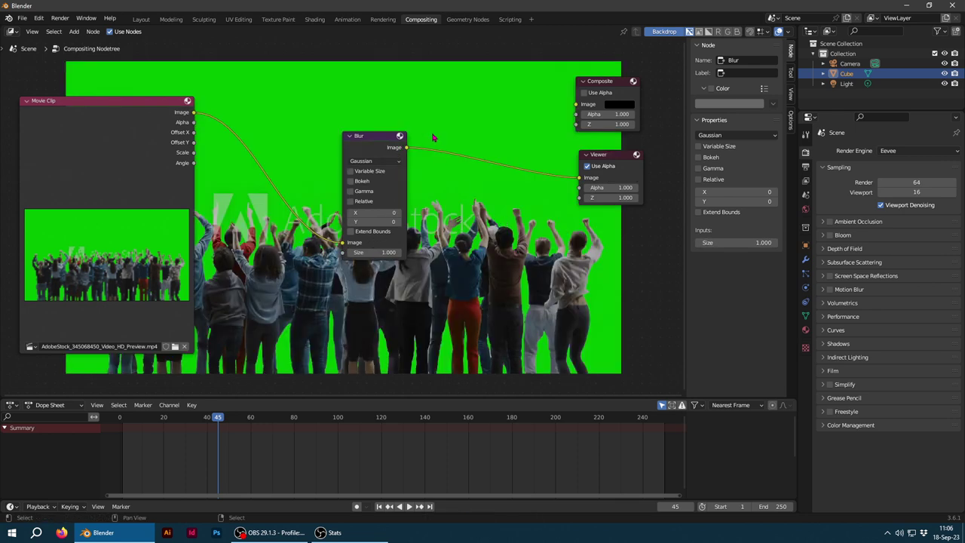
click(371, 213)
text(0)
key(Tab)
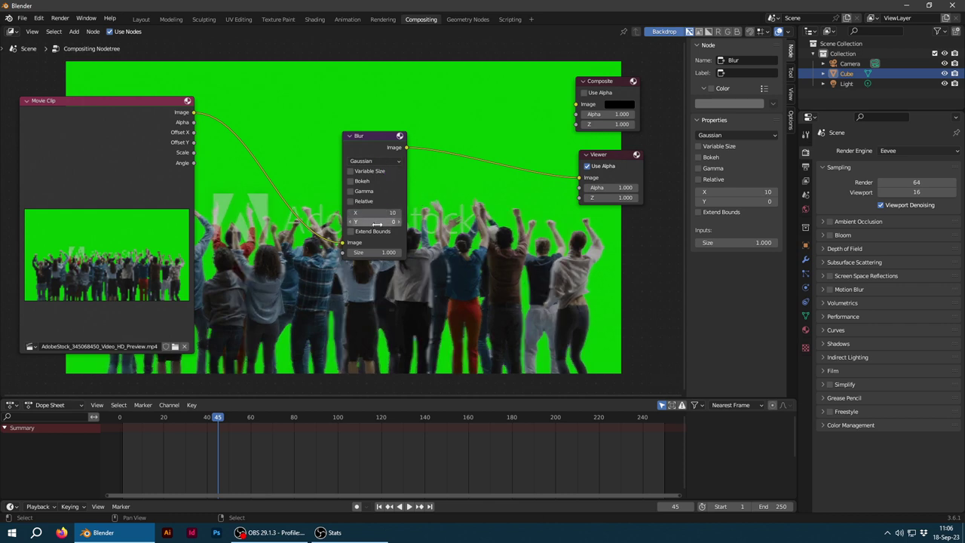
text(10)
key(Return)
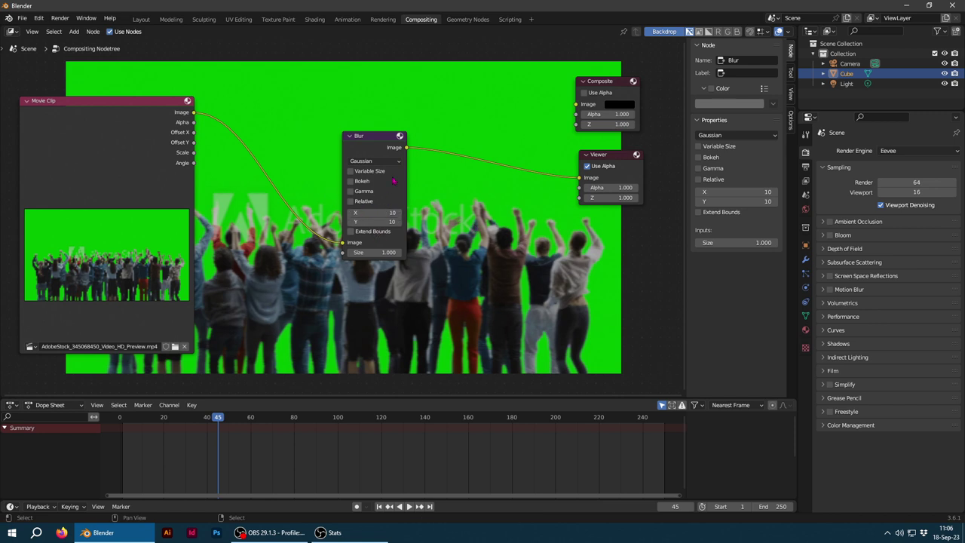
Try the Flat, Quadratic and Fast Gaussian blur filters, settling on Gaussian
click(375, 161)
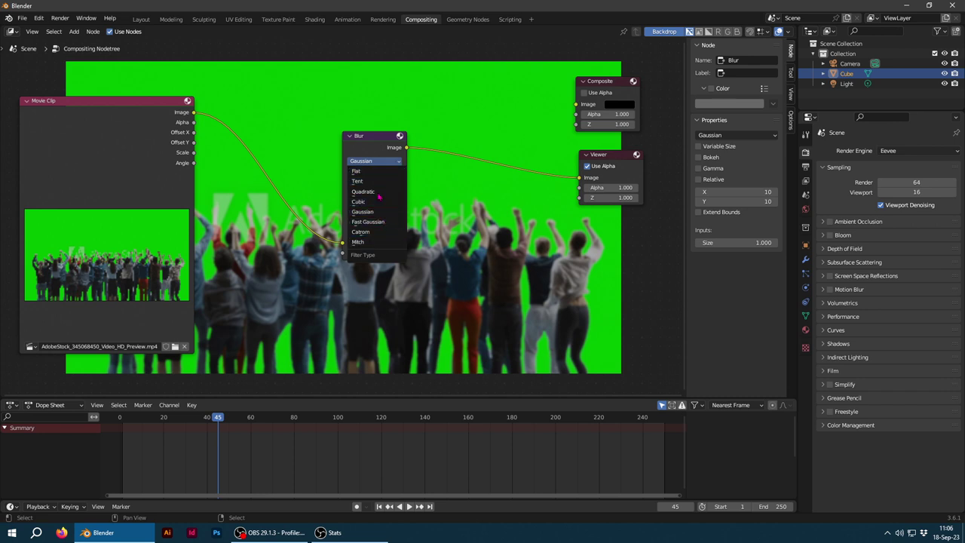
click(373, 172)
click(379, 162)
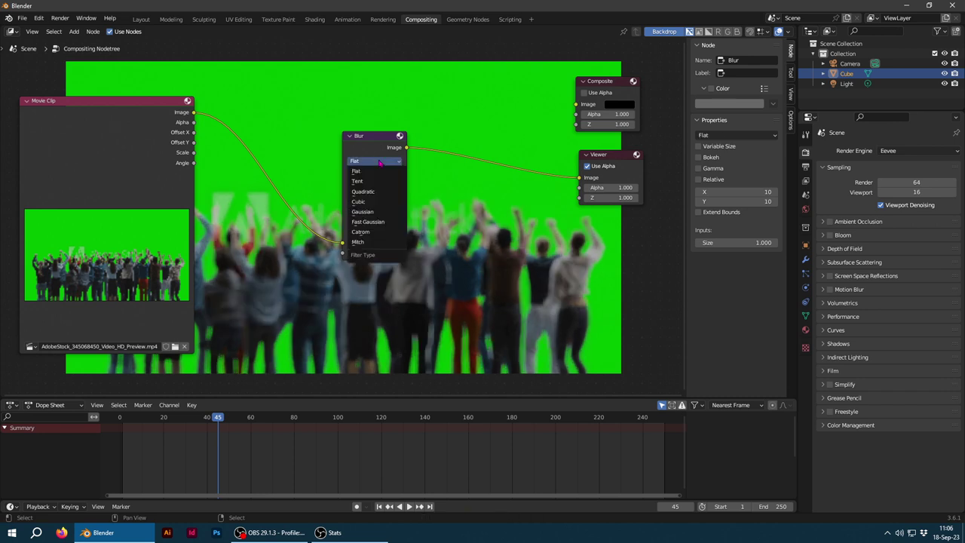
click(373, 192)
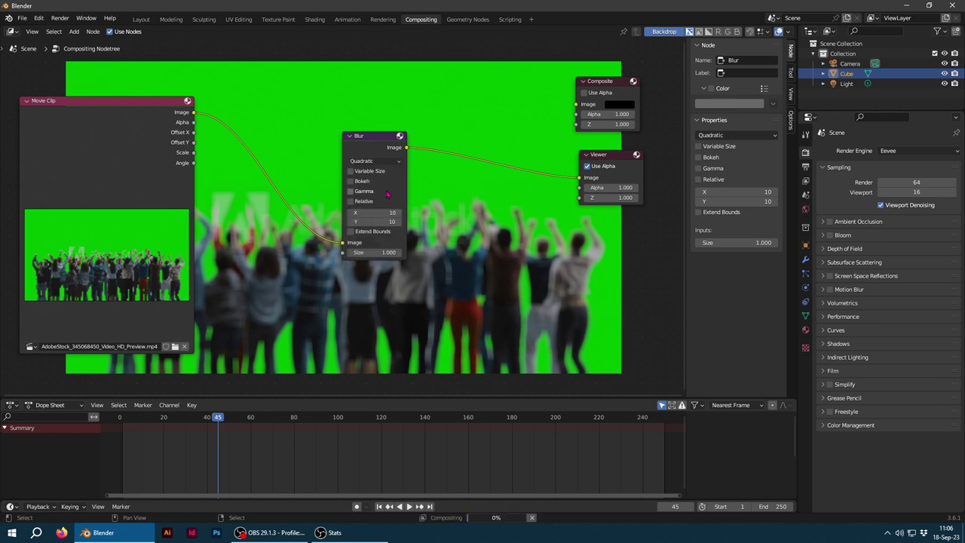
click(376, 160)
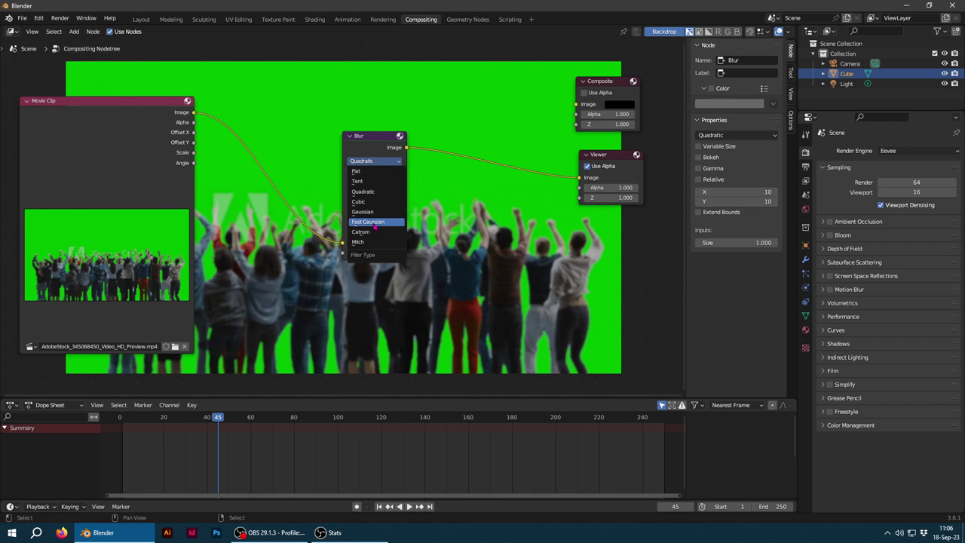
click(375, 227)
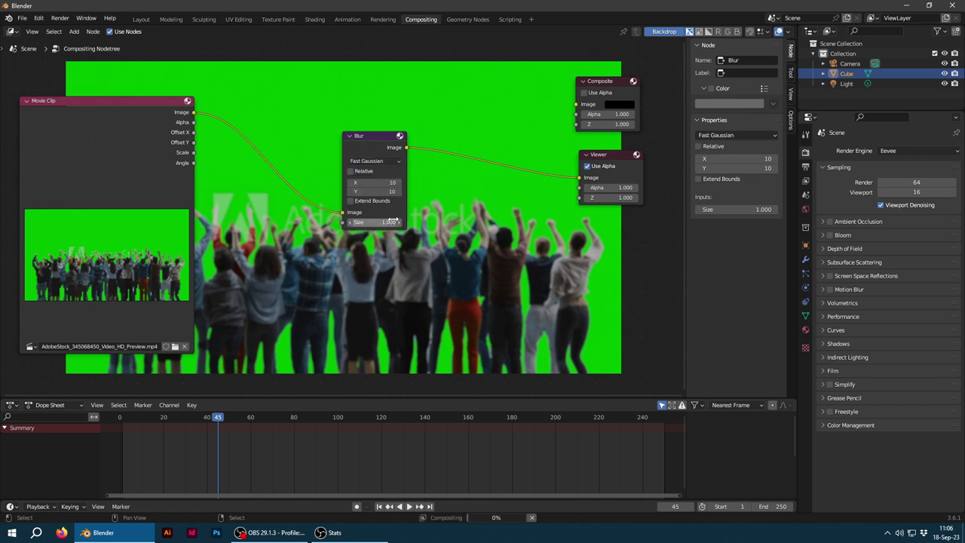
drag(370, 138, 374, 113)
click(377, 137)
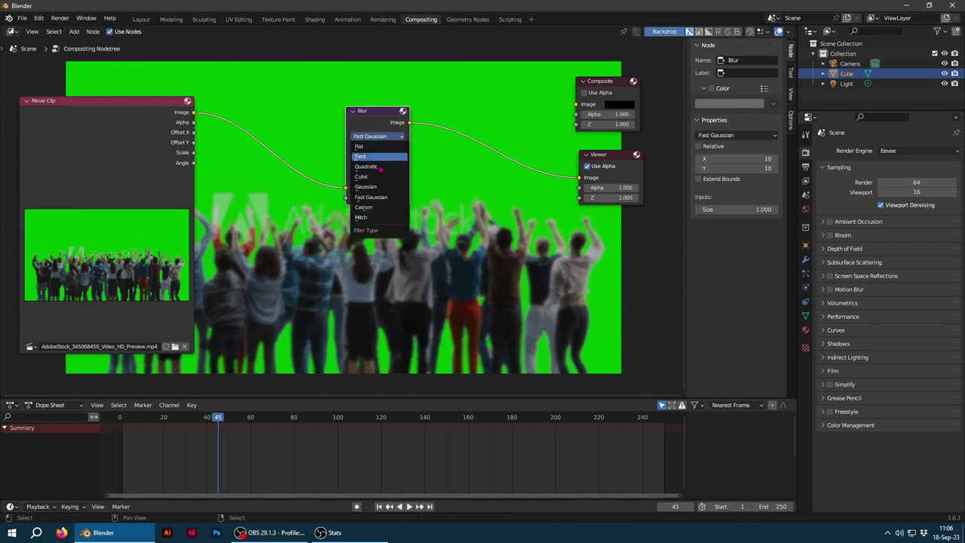
click(381, 187)
Set the blur to X 25, Y 0 and Size 2, then delete the Blur node
click(377, 187)
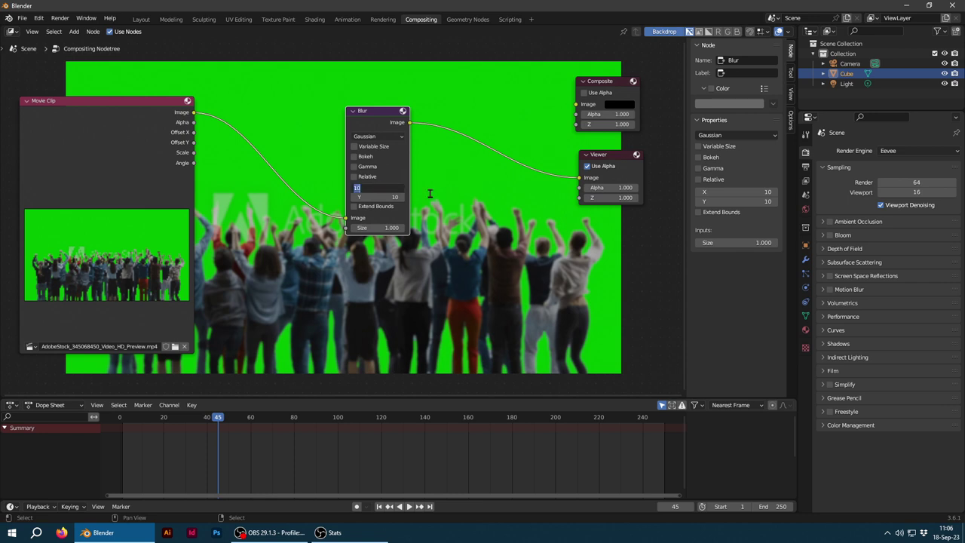
text(0)
key(Return)
click(377, 196)
text(0)
key(Return)
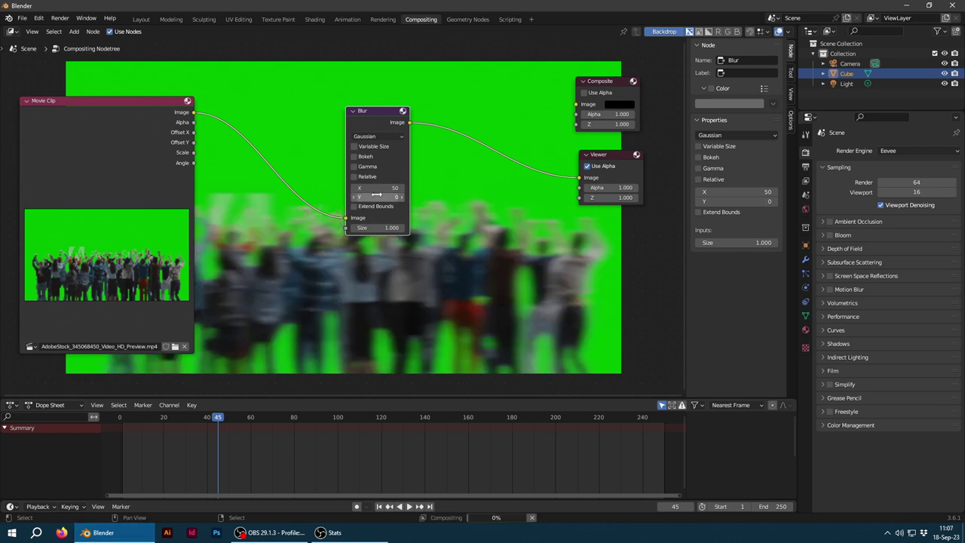
click(386, 188)
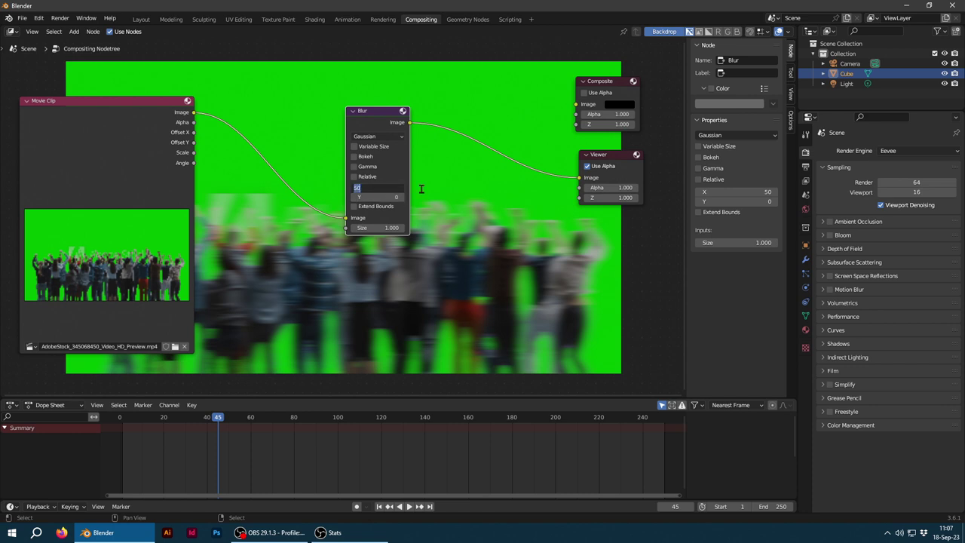
text(25)
key(Return)
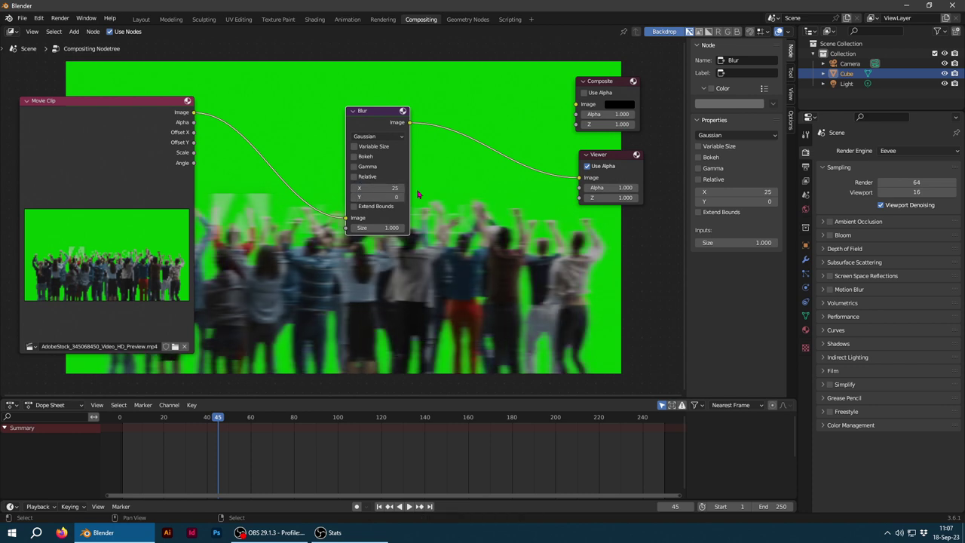
drag(377, 228, 484, 217)
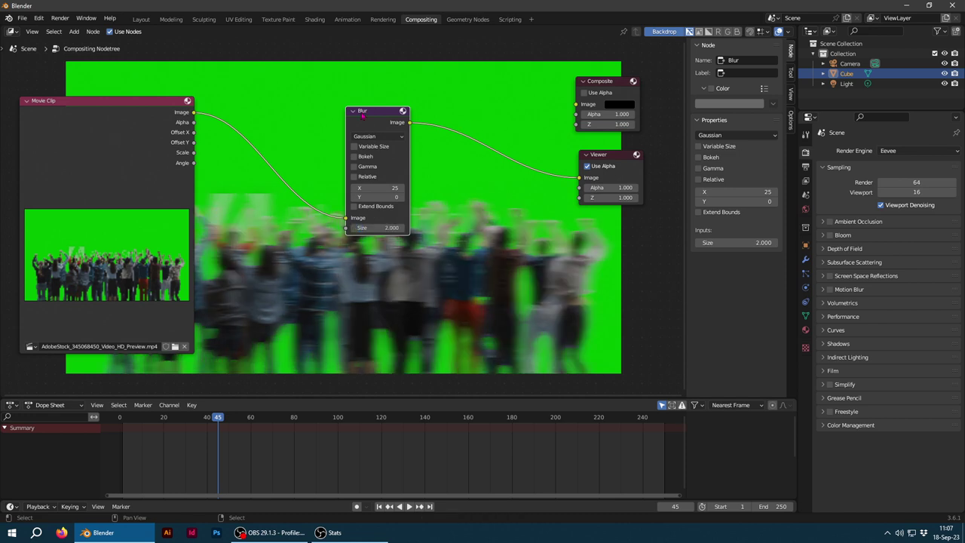
key(x)
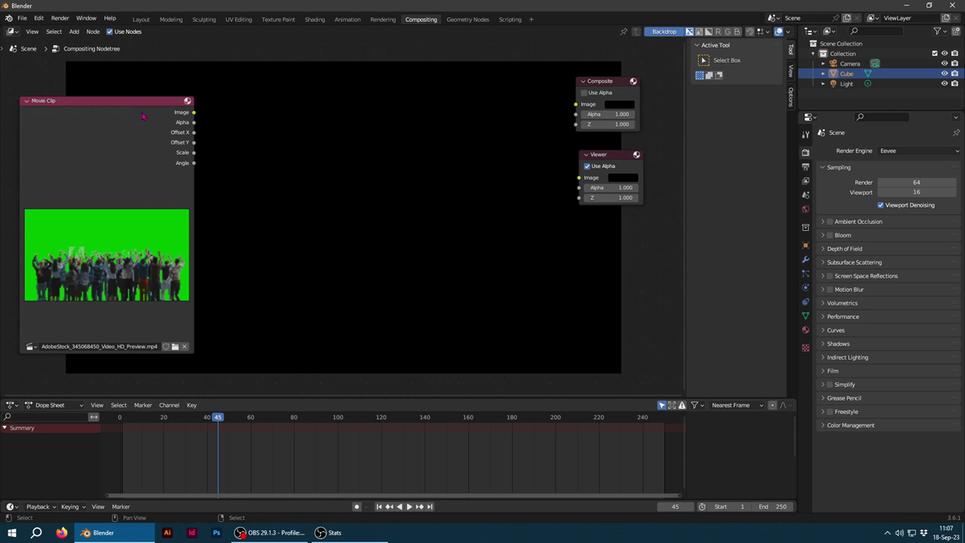
Add a Channel Key node found by searching 'key' and wire it between the crowd clip and Viewer
drag(130, 106, 126, 97)
key(shift+a)
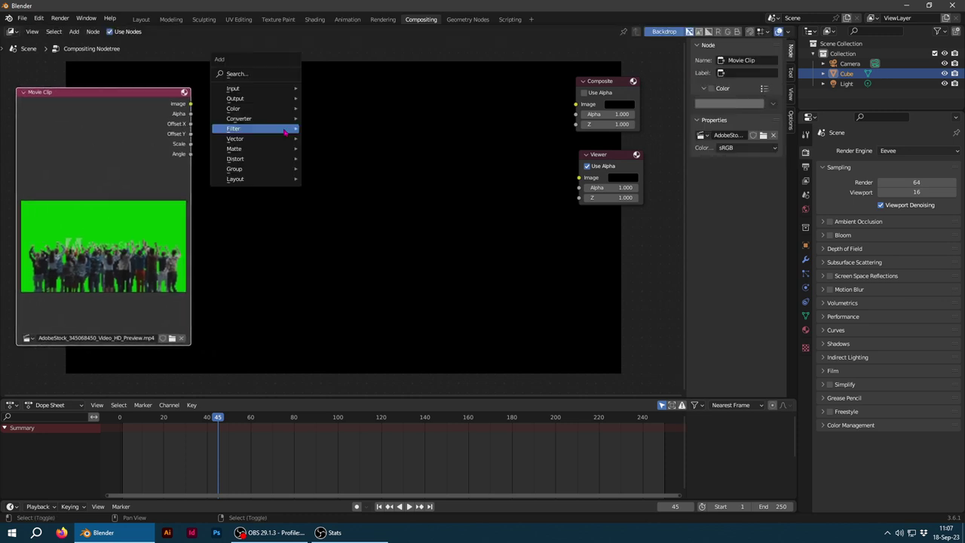
click(239, 73)
text(key)
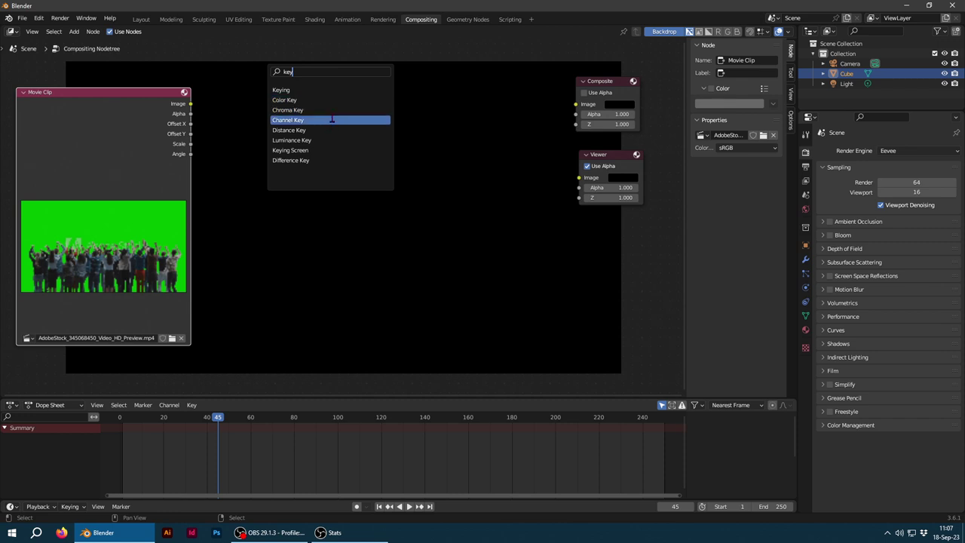
click(332, 119)
click(417, 153)
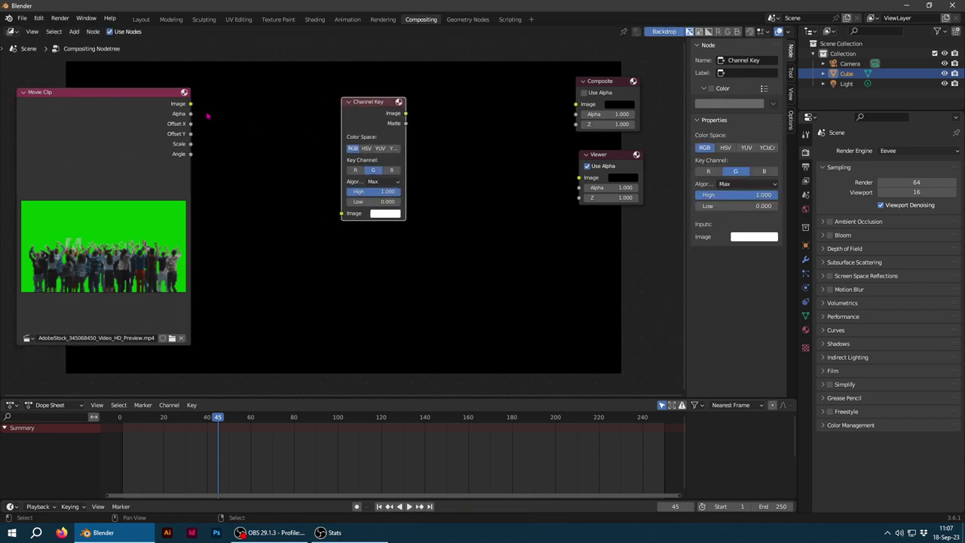
drag(191, 104, 341, 214)
drag(406, 114, 580, 179)
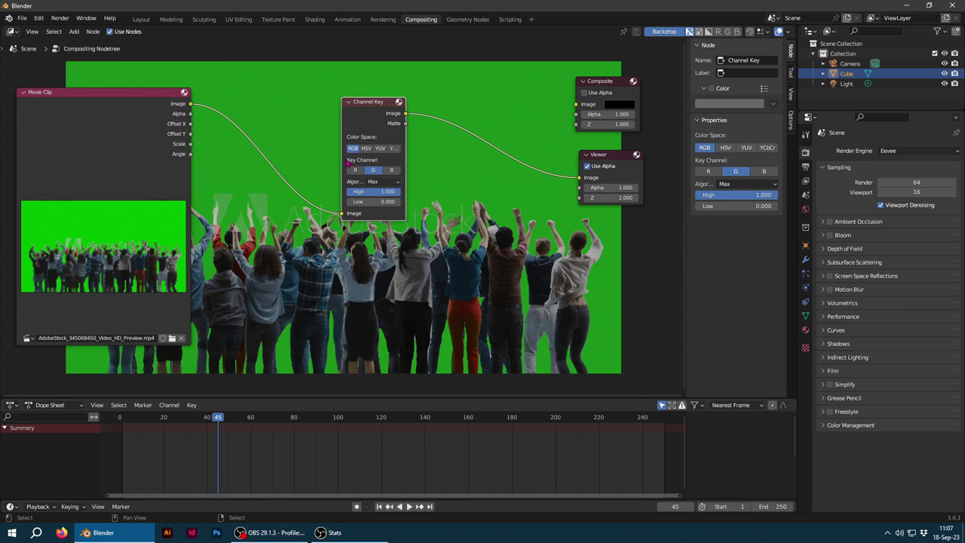
Try HSV, then key in RGB with the Channel Key Low raised to 0.933 to remove the green
click(371, 171)
click(353, 149)
click(366, 148)
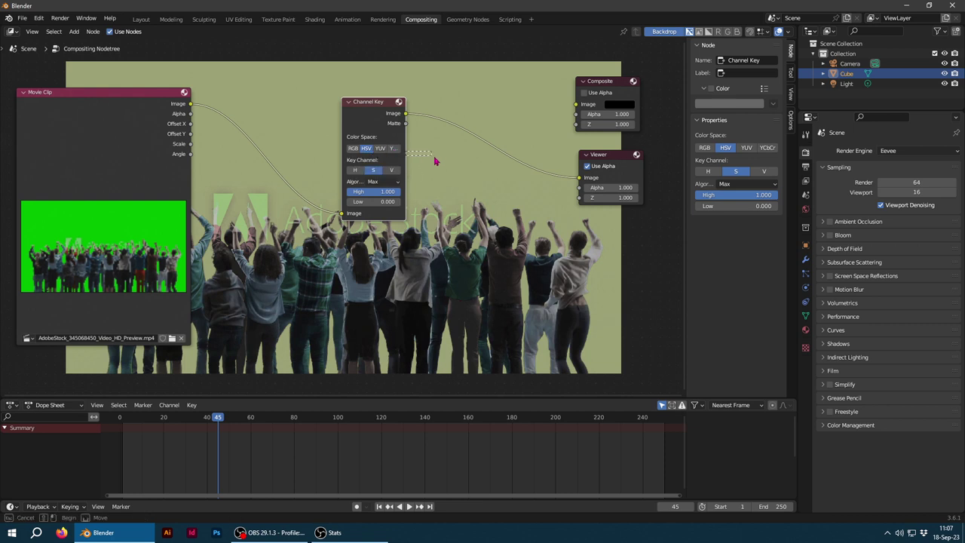
drag(404, 158, 446, 162)
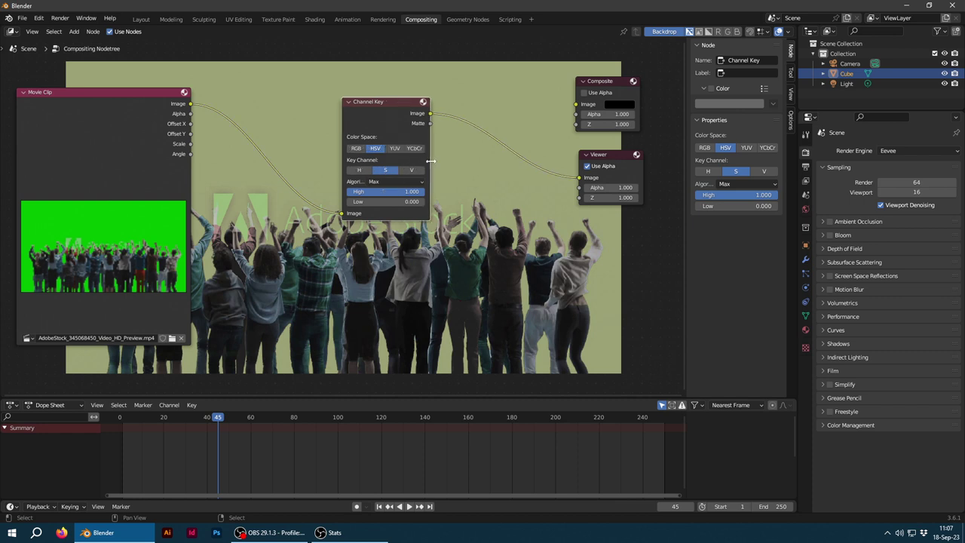
click(358, 148)
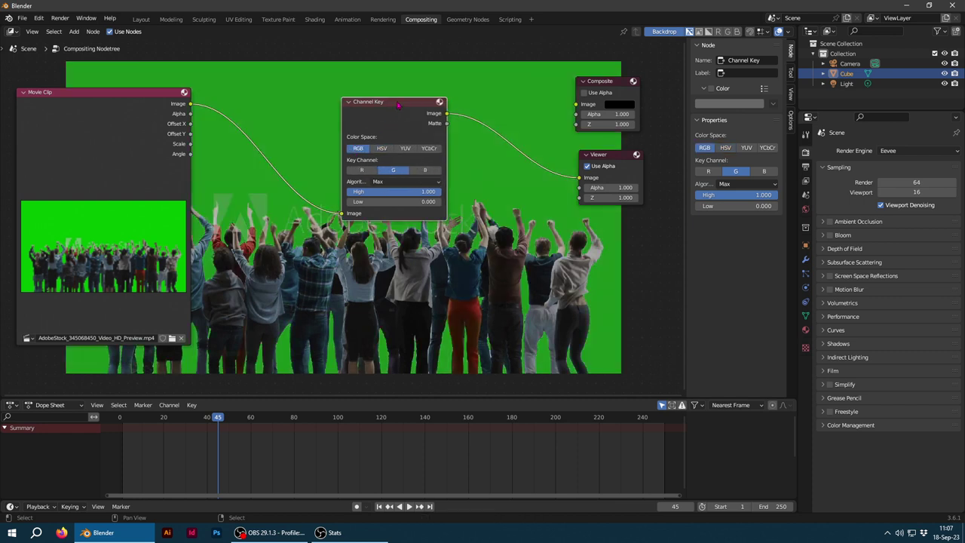
drag(391, 170, 357, 170)
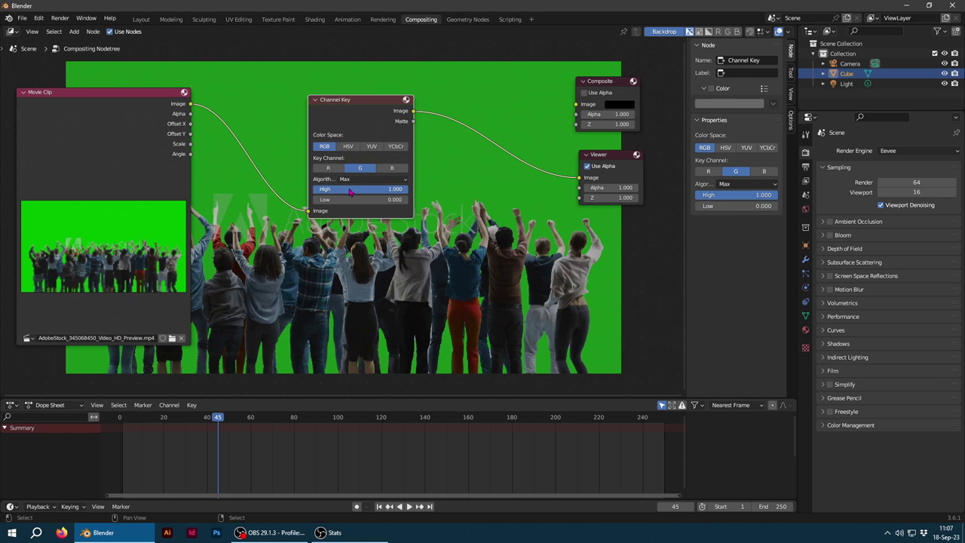
drag(392, 190, 394, 189)
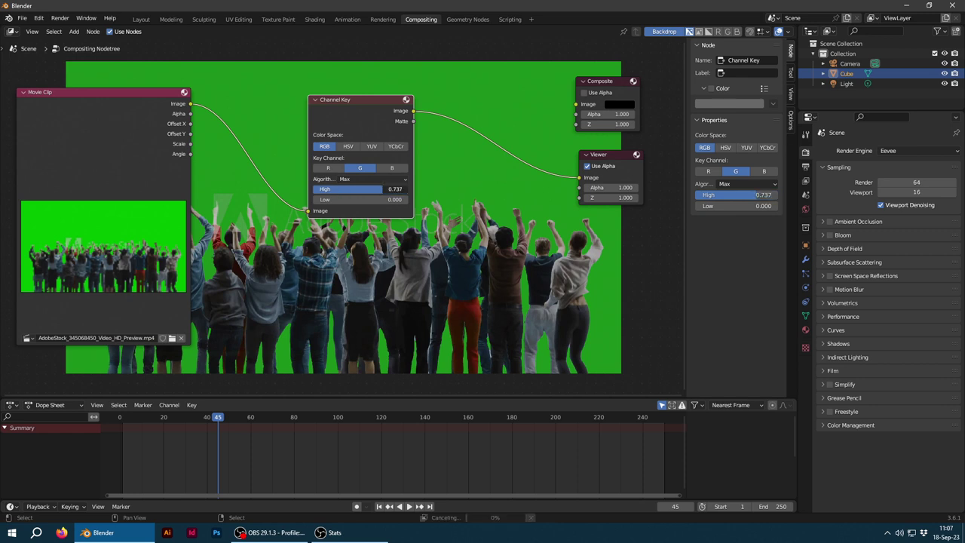
drag(394, 199, 407, 199)
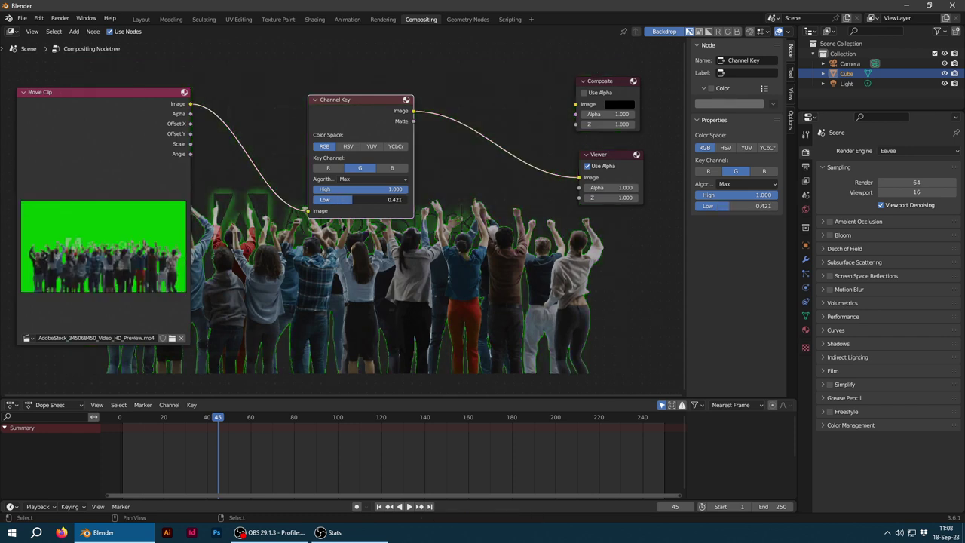
drag(407, 199, 411, 199)
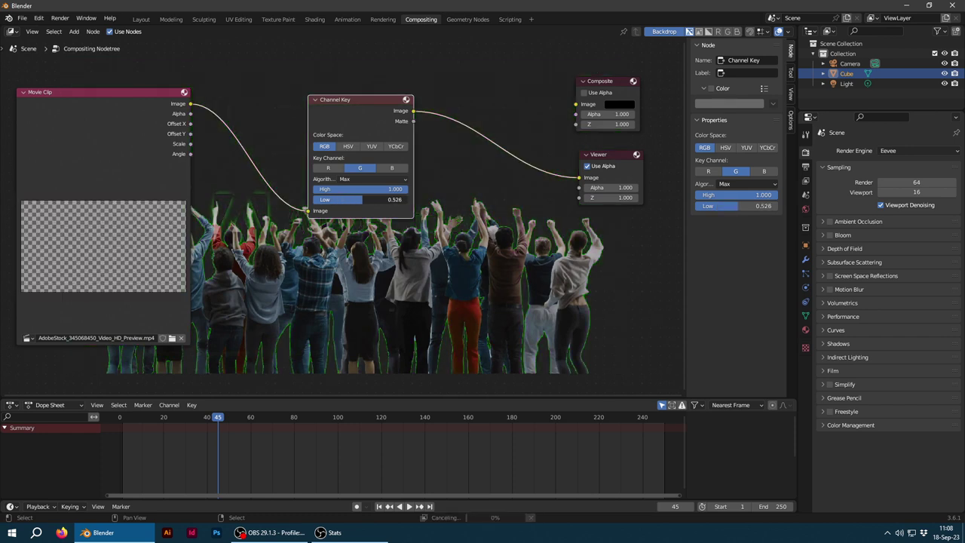
drag(411, 199, 456, 199)
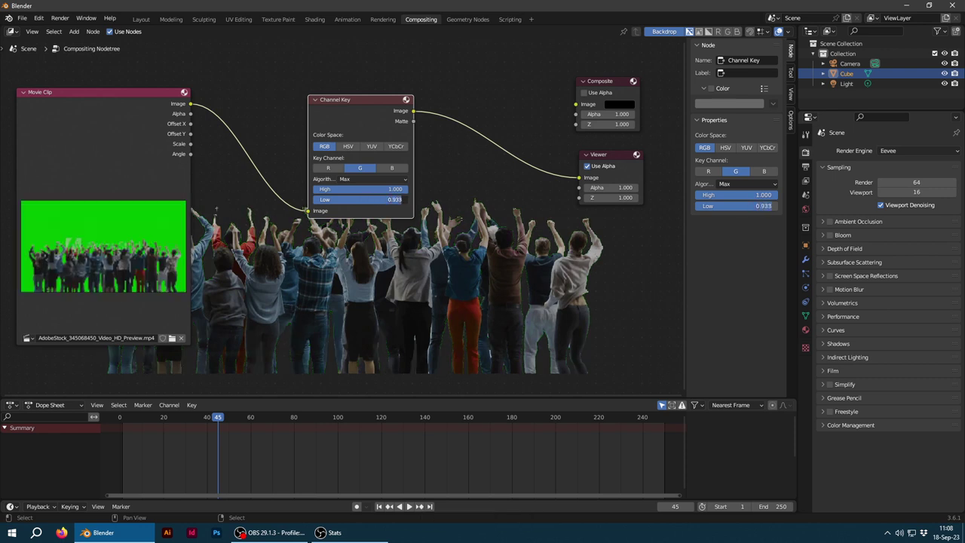
drag(359, 105, 327, 80)
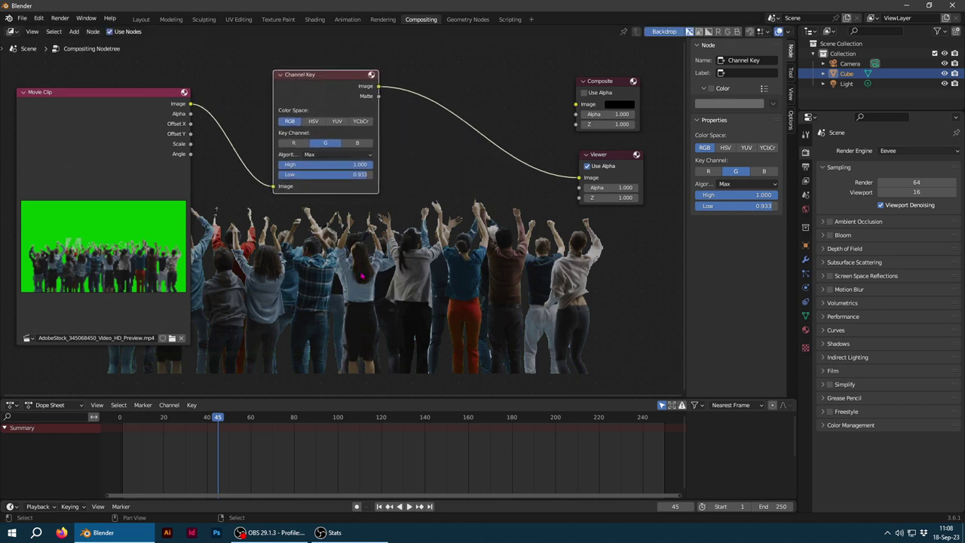
drag(337, 77, 343, 81)
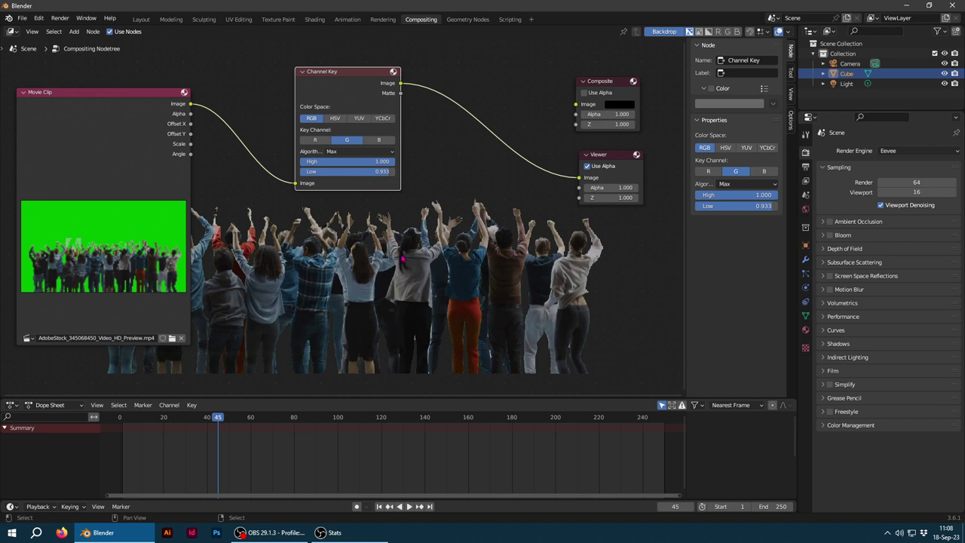
Add a second Movie Clip node and bring up the file browser to load its clip
key(shift+a)
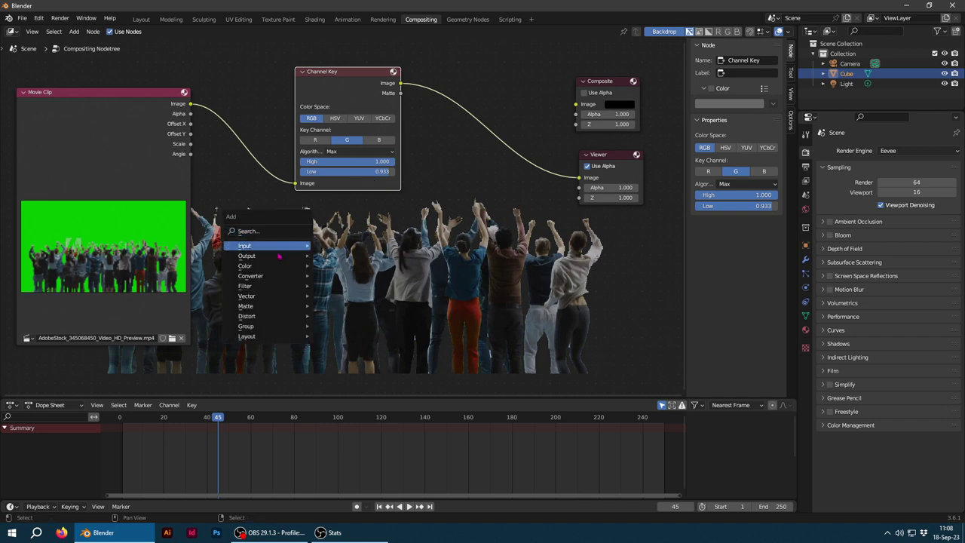
click(342, 274)
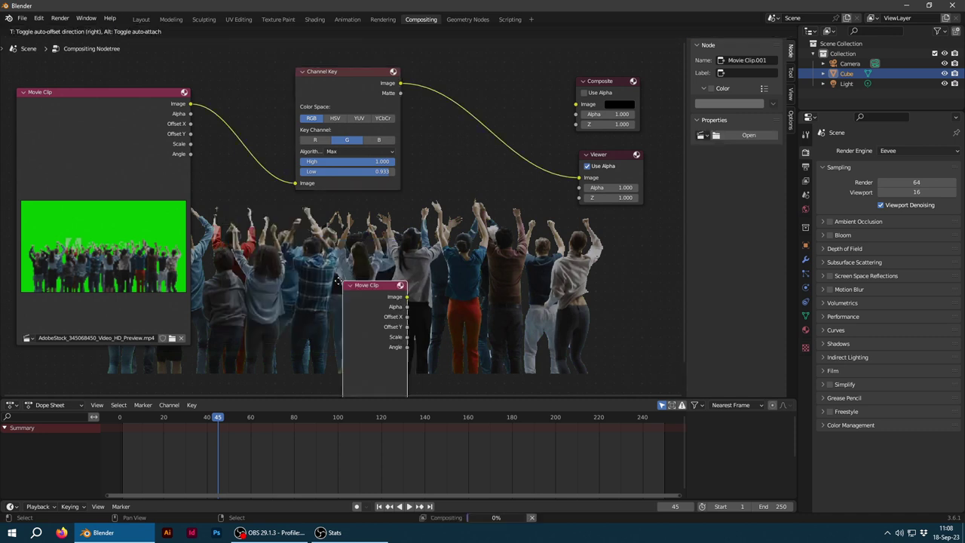
click(254, 220)
click(297, 359)
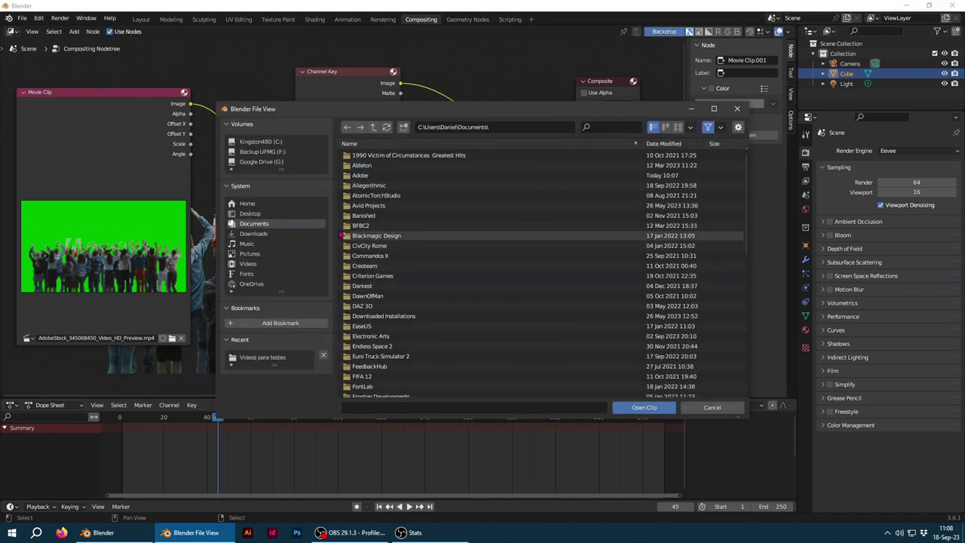
Load the second green-screen clip into the new Movie Clip node, shift it left, and nudge the Channel Key
double_click(453, 317)
drag(282, 233, 240, 230)
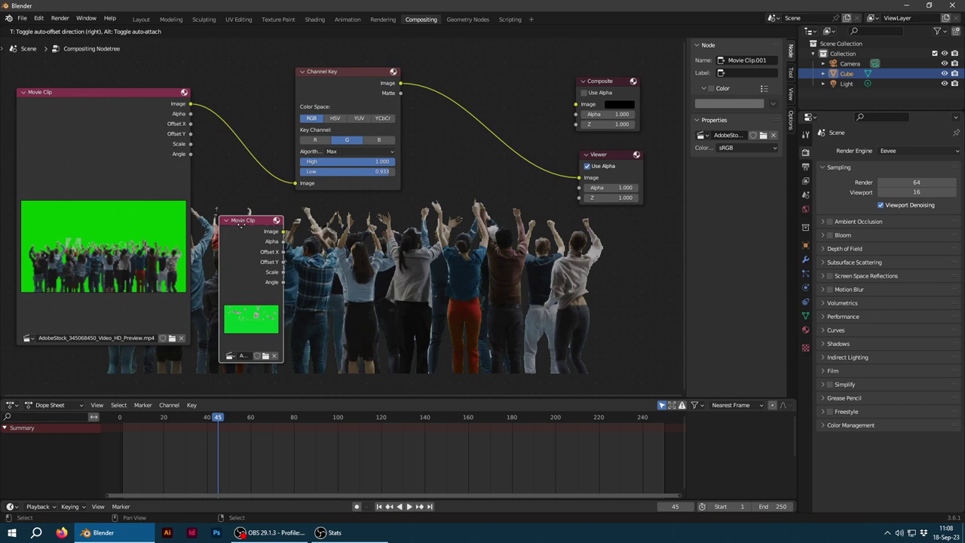
click(354, 80)
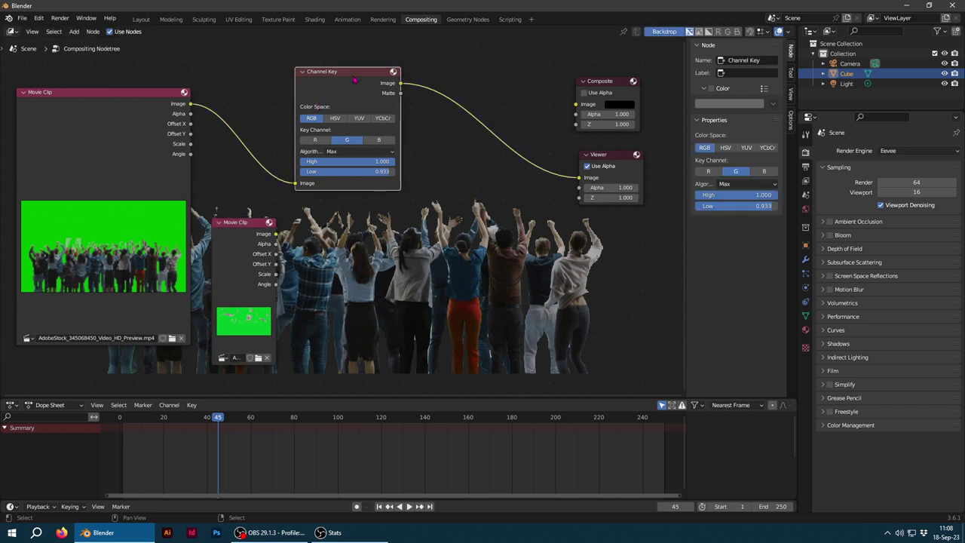
drag(354, 80, 363, 70)
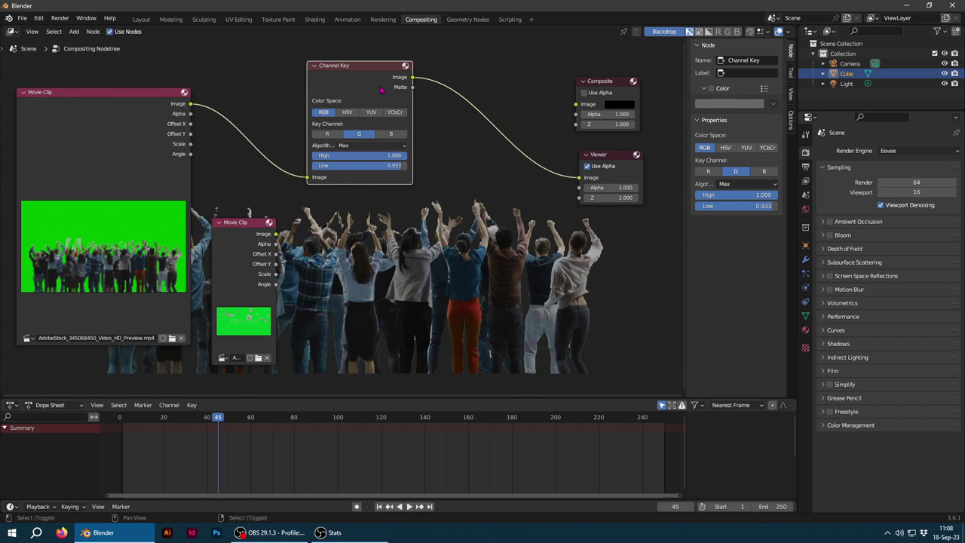
Duplicate the Channel Key node, feed it the second clip, and send its result to the Viewer
key(shift+d)
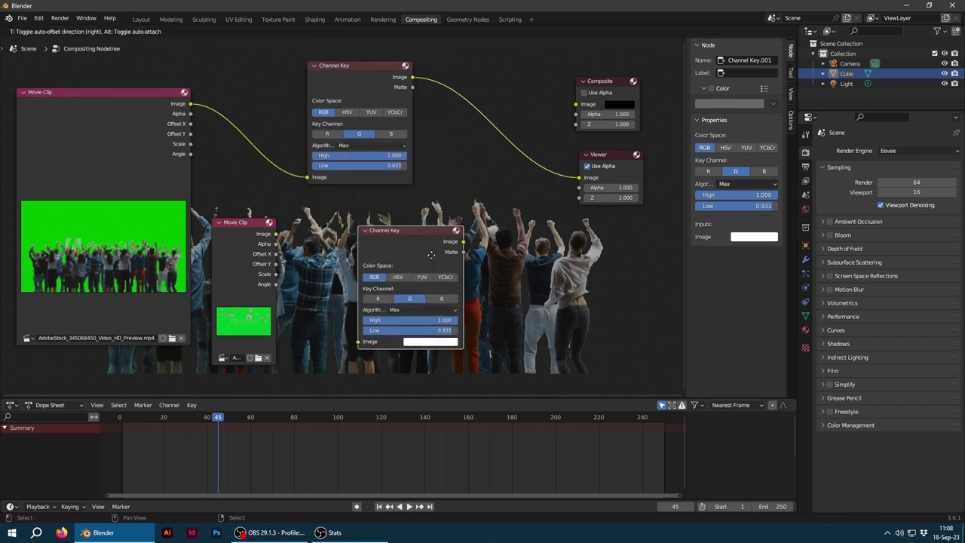
click(435, 236)
drag(276, 234, 360, 324)
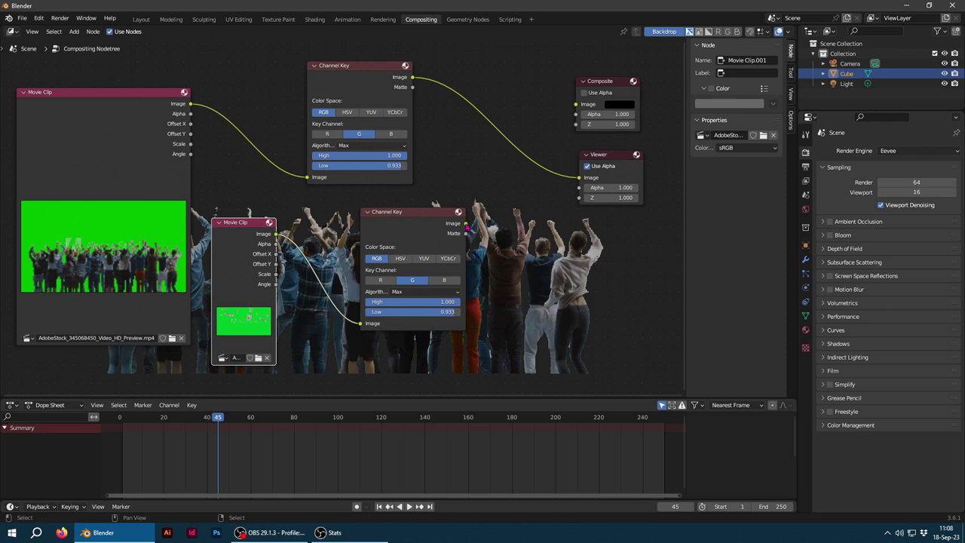
drag(466, 224, 578, 177)
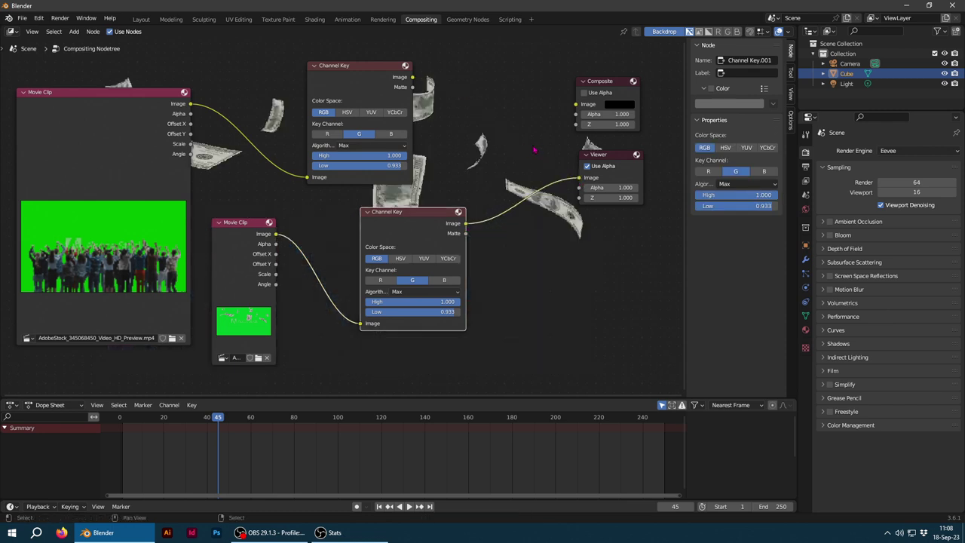
Scrub the clips back to frame 27, zoom the node view out, and bring up the Add menu
mouse_move(194, 427)
mouse_down()
mouse_move(168, 428)
mouse_move(178, 428)
mouse_up()
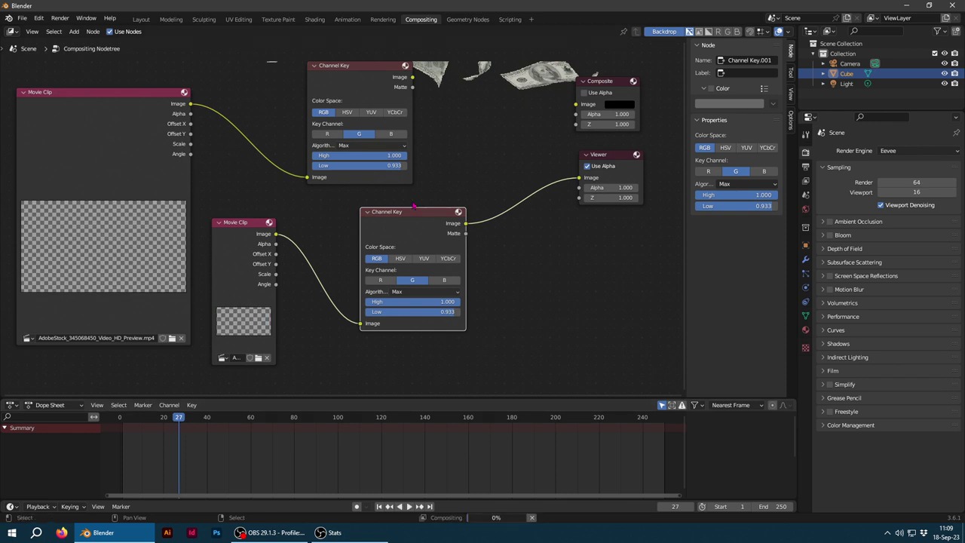
scroll(448, 163, down, 1)
scroll(448, 162, down, 1)
key(shift+a)
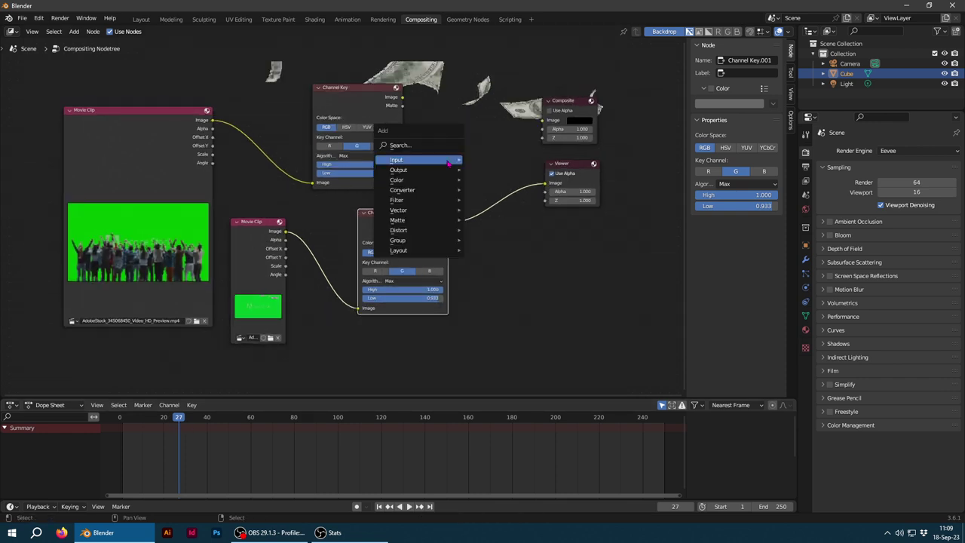
Search for 'mix' and drop a Mix node onto the lower Channel Key-to-Viewer link
click(447, 146)
text(mix)
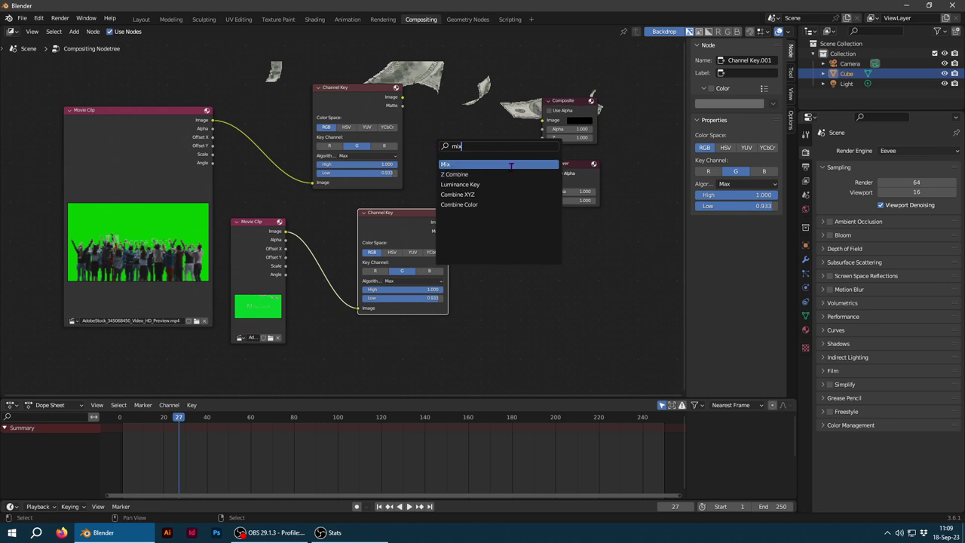
click(504, 164)
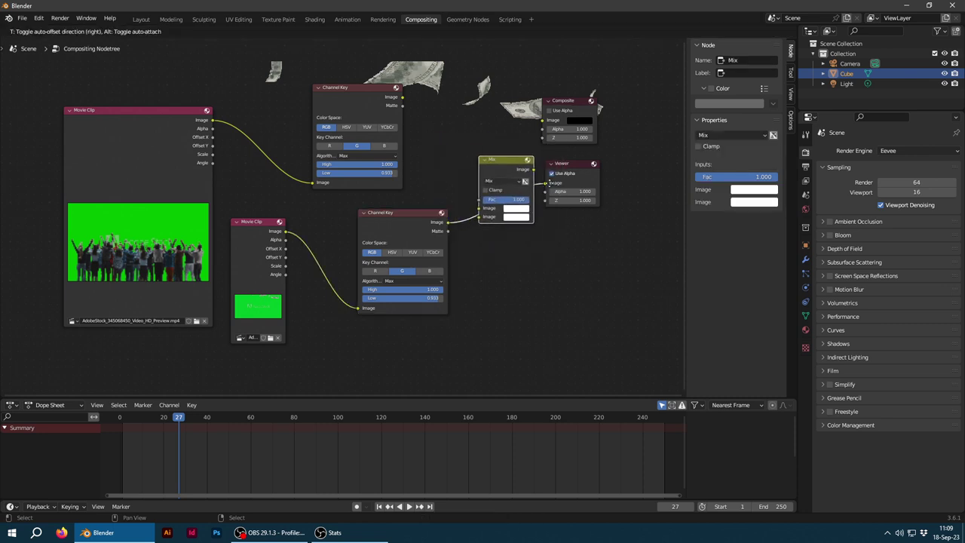
click(504, 165)
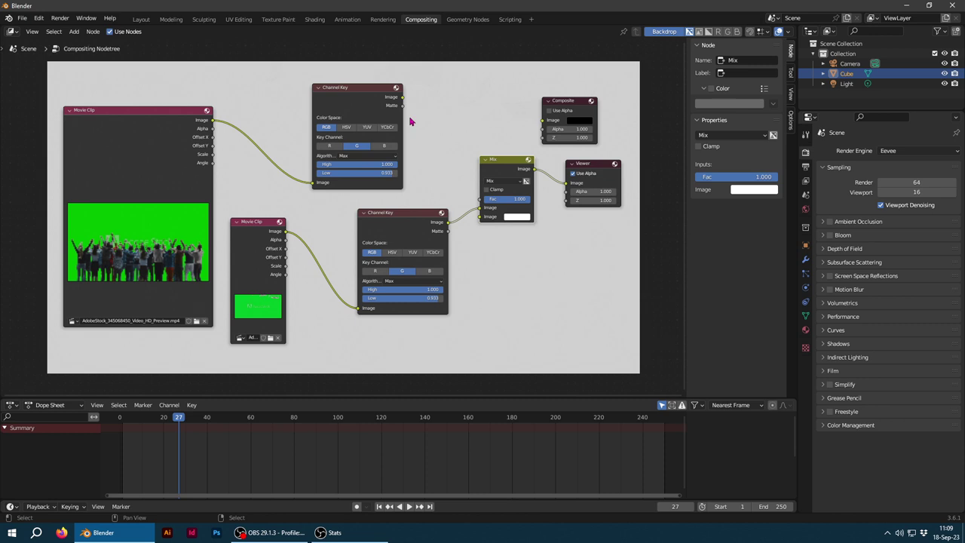
Try linking the upper Channel Key image into the Mix node, check frame 38, then remove that link
drag(403, 98, 482, 217)
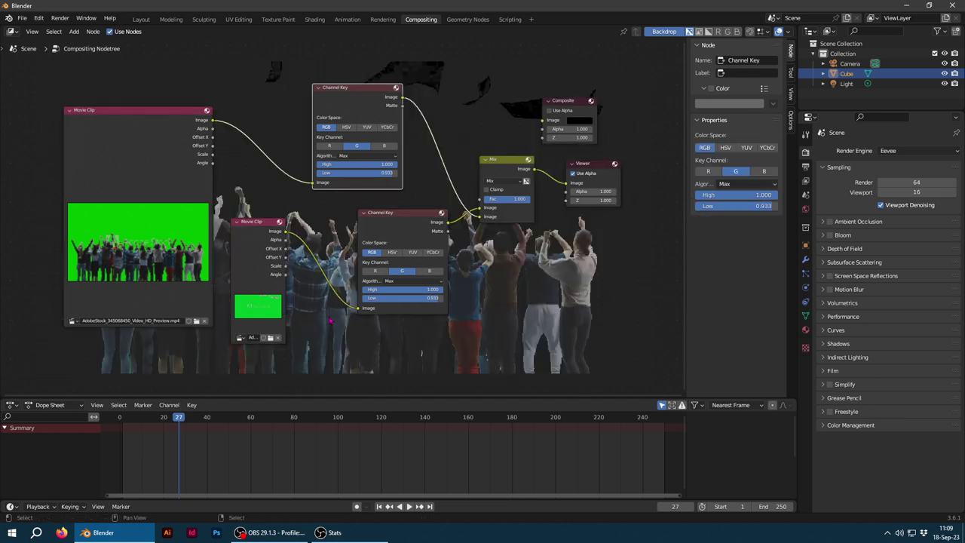
drag(175, 424, 203, 424)
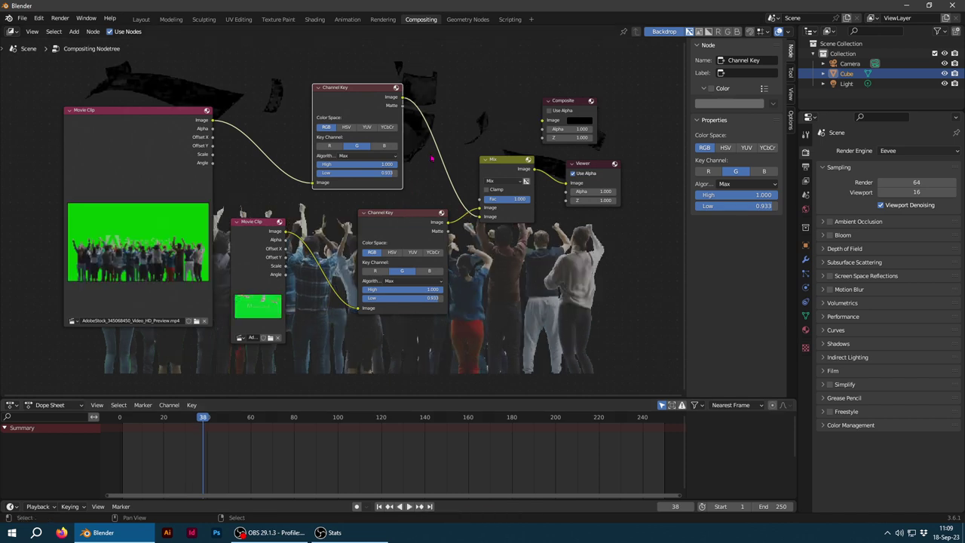
drag(368, 95, 357, 97)
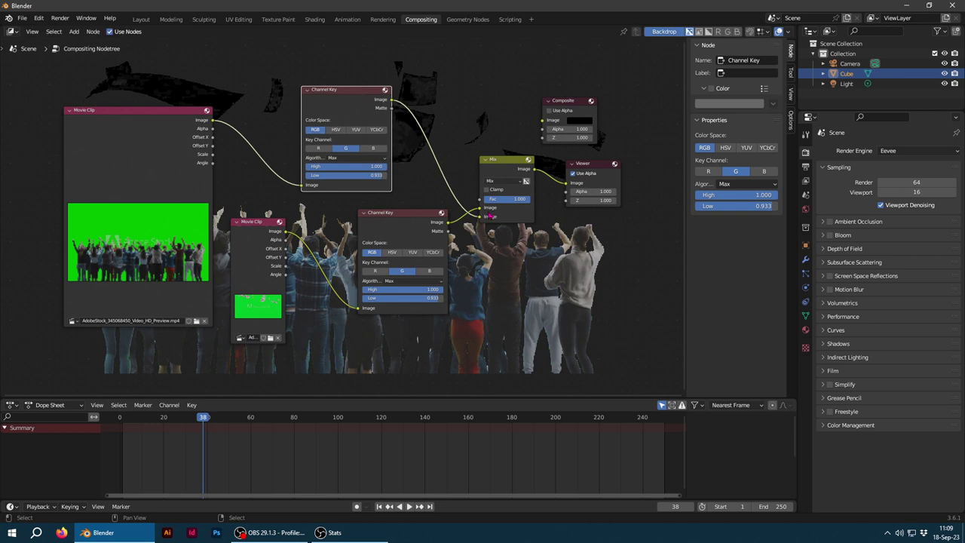
mouse_move(480, 209)
mouse_down()
mouse_move(418, 116)
mouse_move(480, 207)
mouse_up()
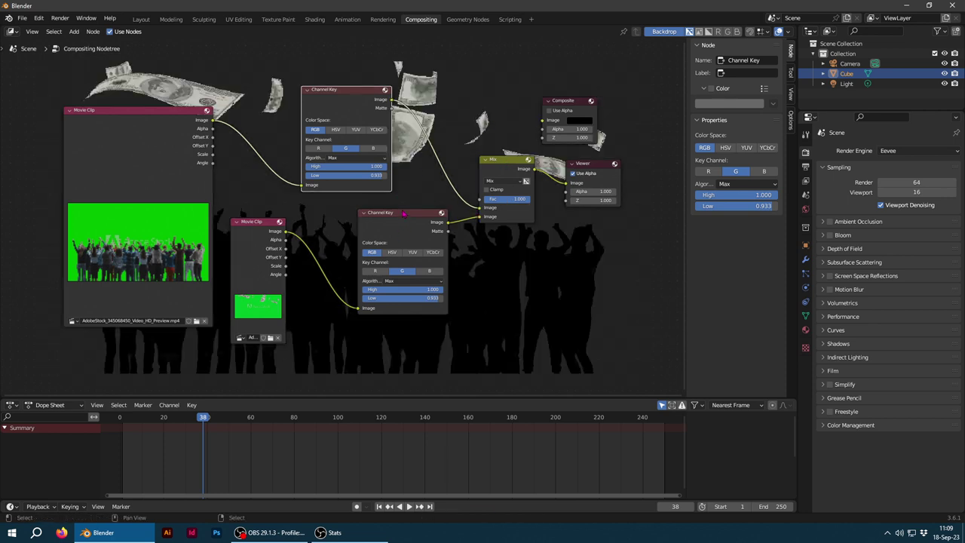
Link the Channel Key Matte outputs into the Mix node as its factor and play the composite
drag(403, 215, 392, 213)
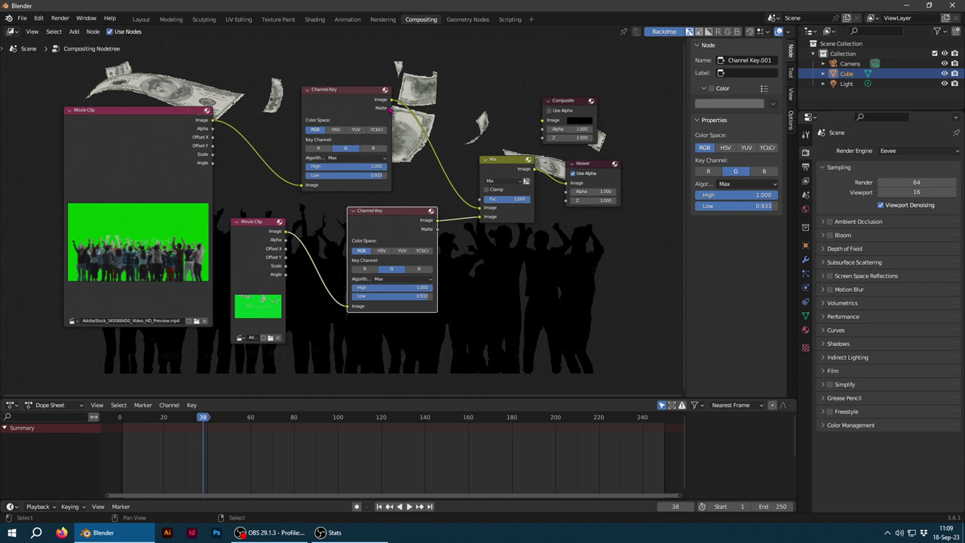
mouse_move(392, 111)
mouse_down()
mouse_move(411, 152)
mouse_move(479, 199)
mouse_up()
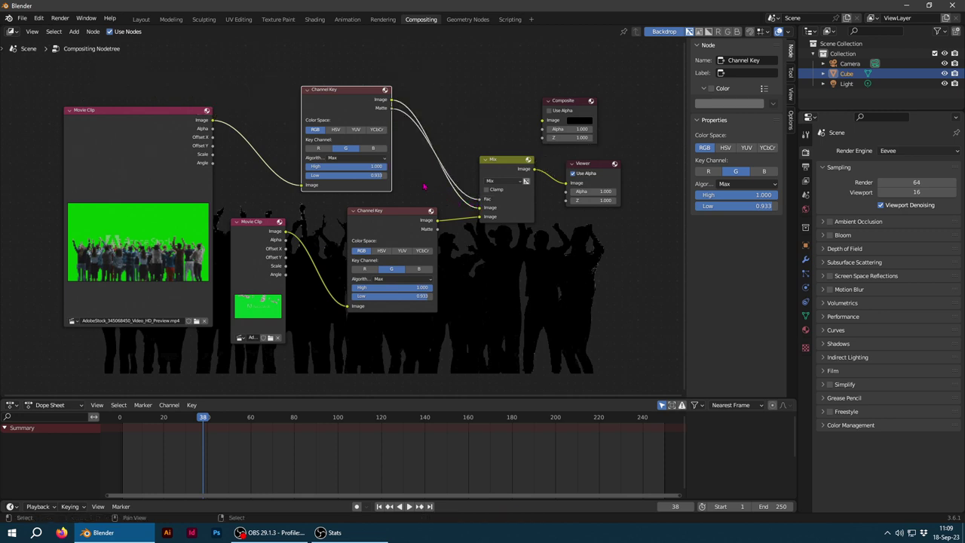
drag(436, 229, 480, 207)
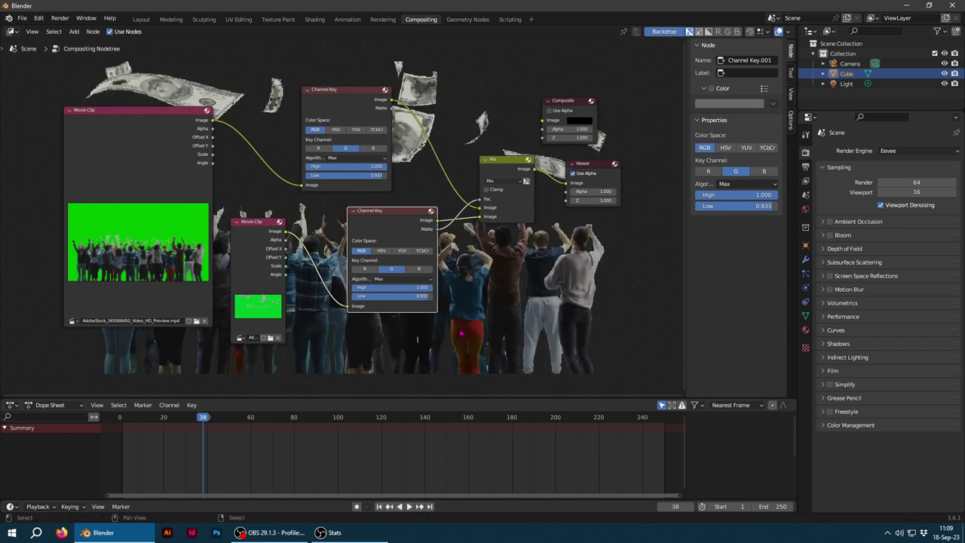
key(shift+ctrl+space)
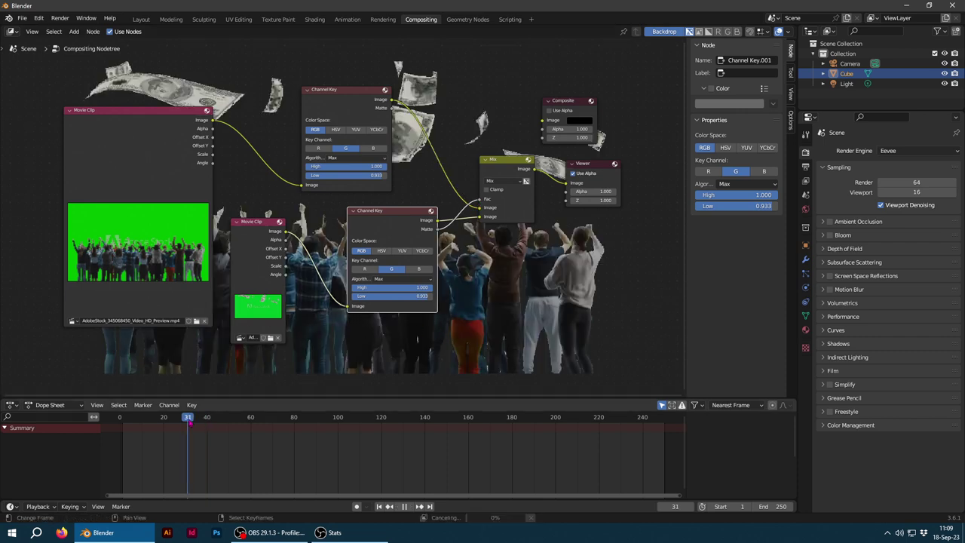
Stop playback at frame 50 and move the lower Channel Key node further left
drag(197, 424, 231, 425)
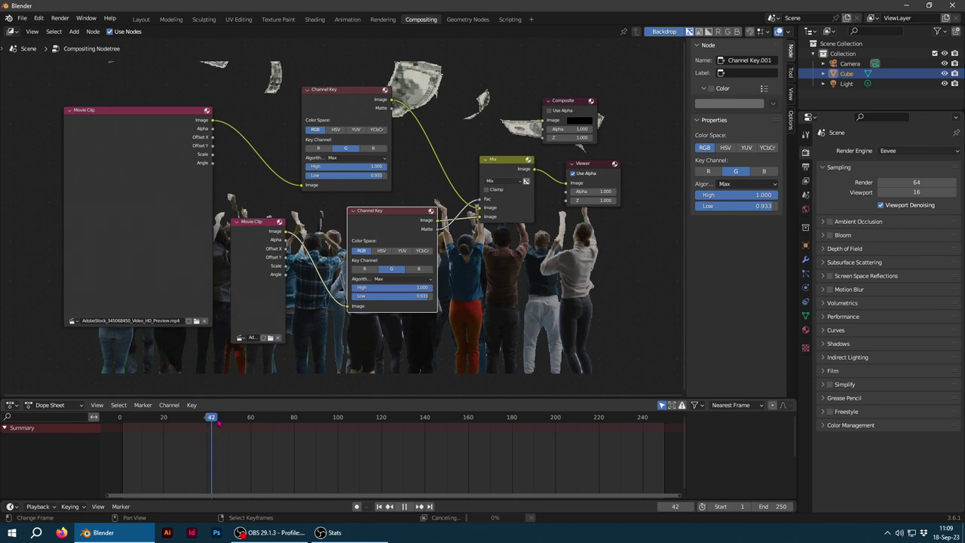
key(shift+ctrl+space)
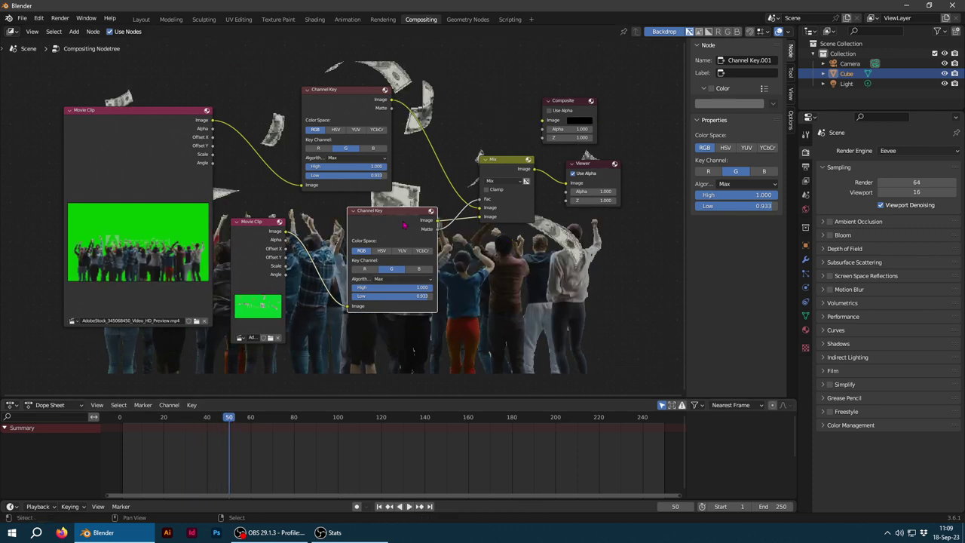
drag(393, 220, 411, 211)
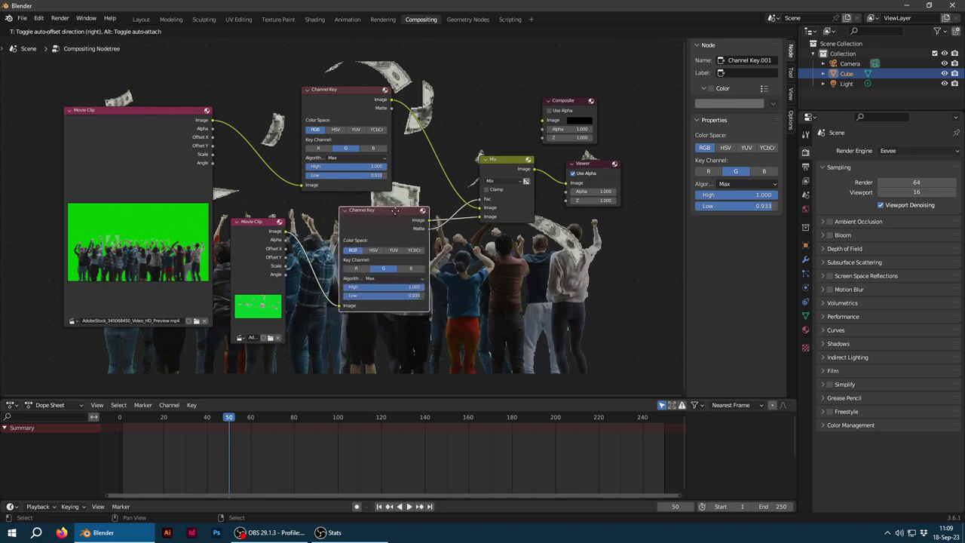
drag(412, 211, 382, 212)
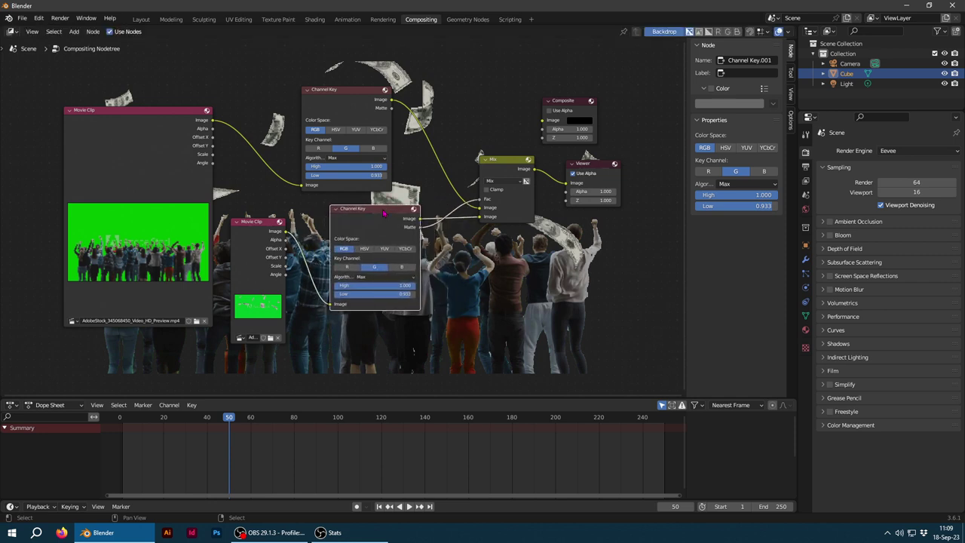
Lower the crowd Movie Clip node, shift the Mix node left and the Viewer right
drag(64, 326, 61, 350)
mouse_move(226, 426)
mouse_down()
mouse_move(207, 428)
mouse_move(231, 431)
mouse_up()
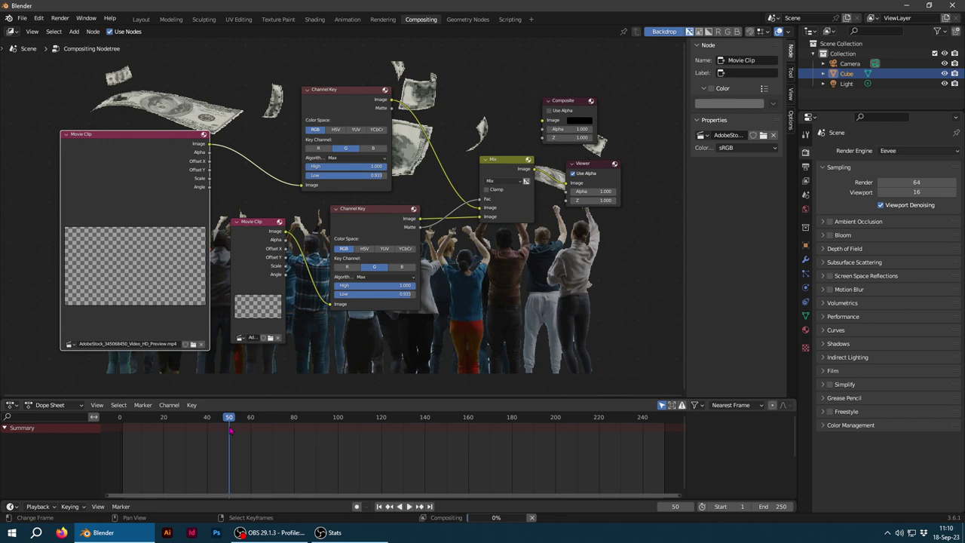
drag(515, 164, 504, 164)
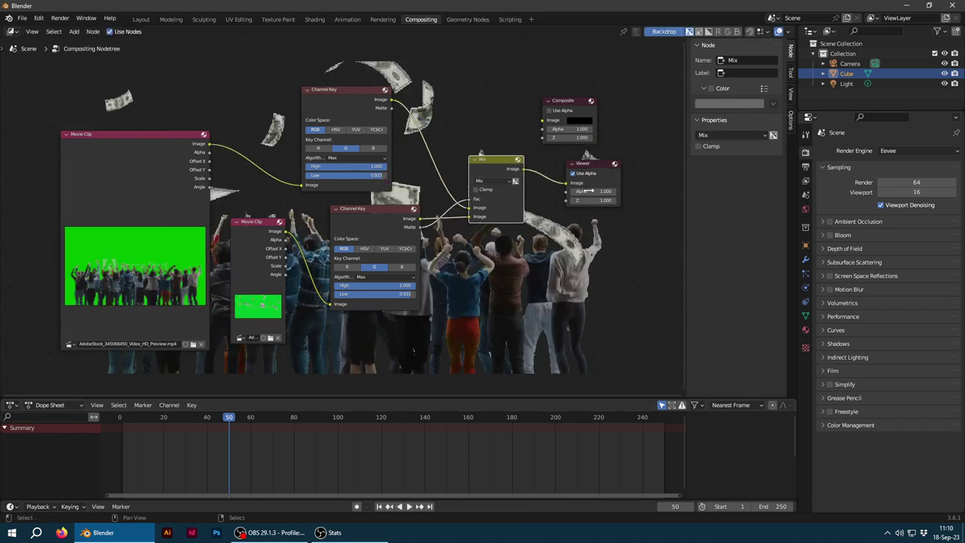
drag(597, 164, 622, 165)
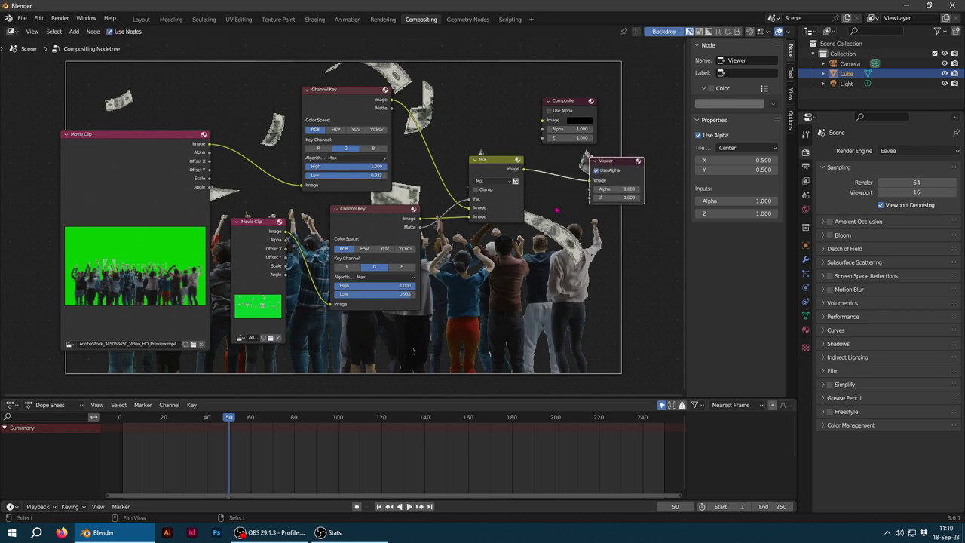
key(shift+a)
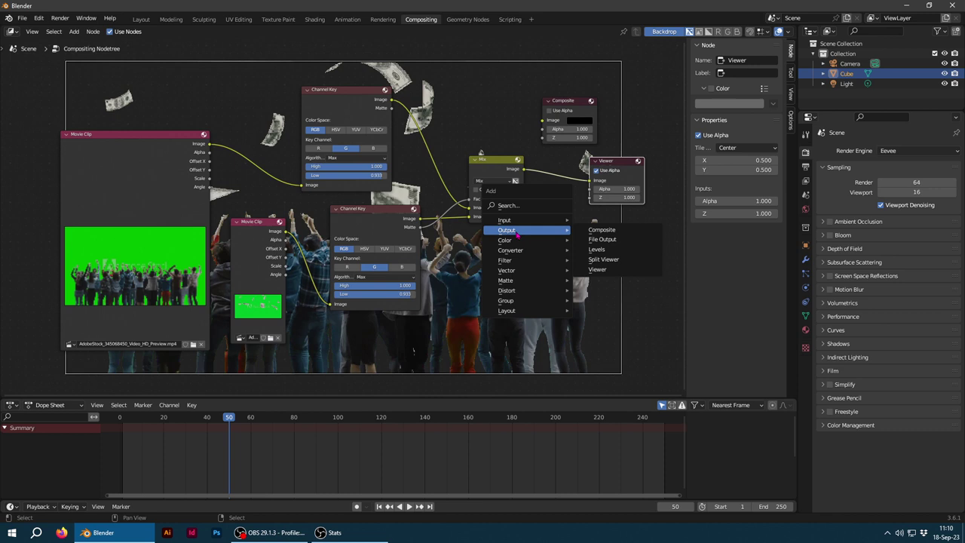
Add a File Output node beside the Viewer and feed it the Mix result
click(619, 240)
click(554, 211)
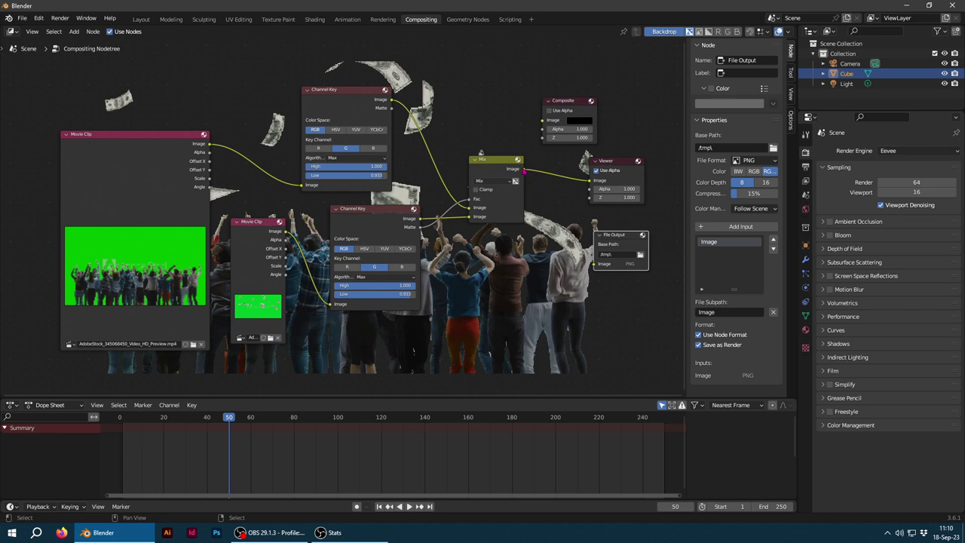
drag(524, 172, 617, 239)
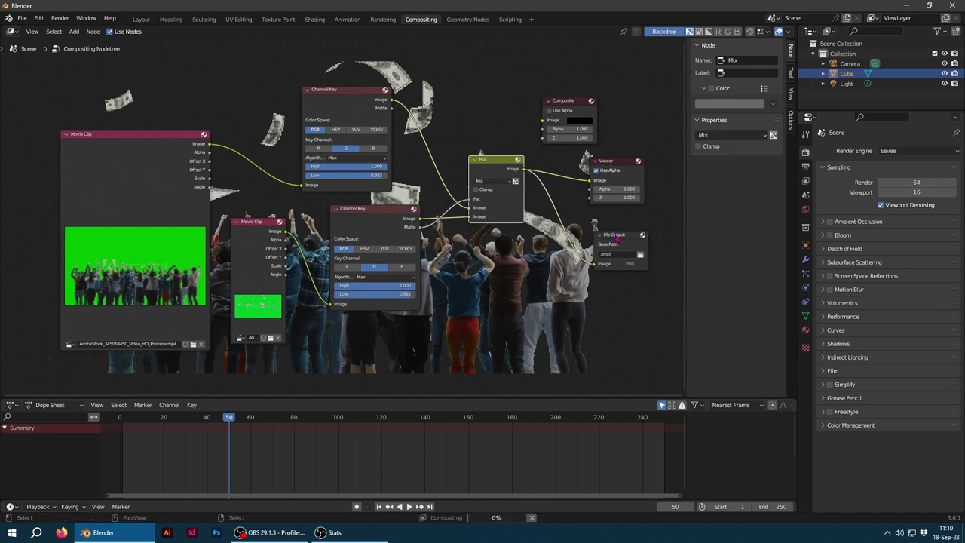
drag(617, 239, 609, 224)
Set the File Output node to save RGBA and open its Base Path folder picker
click(772, 172)
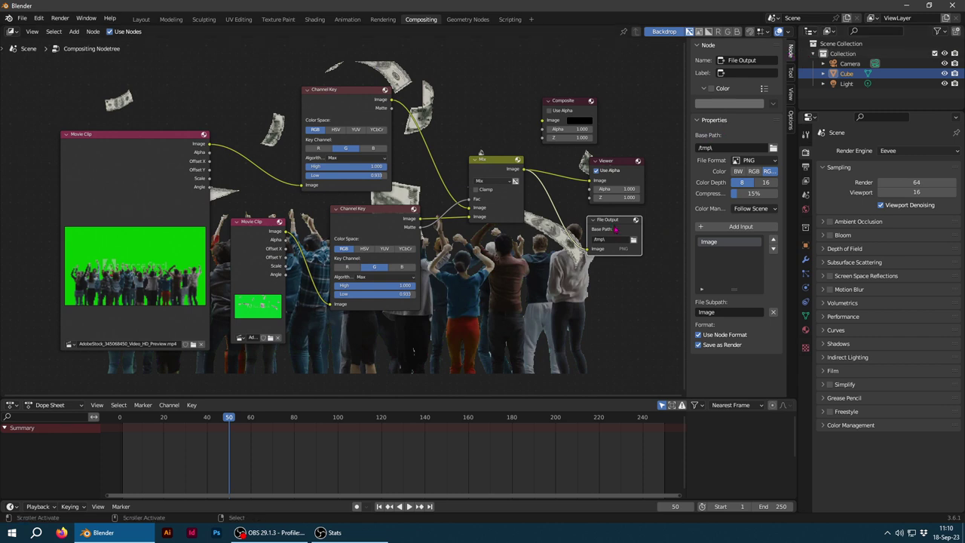
click(617, 163)
click(493, 163)
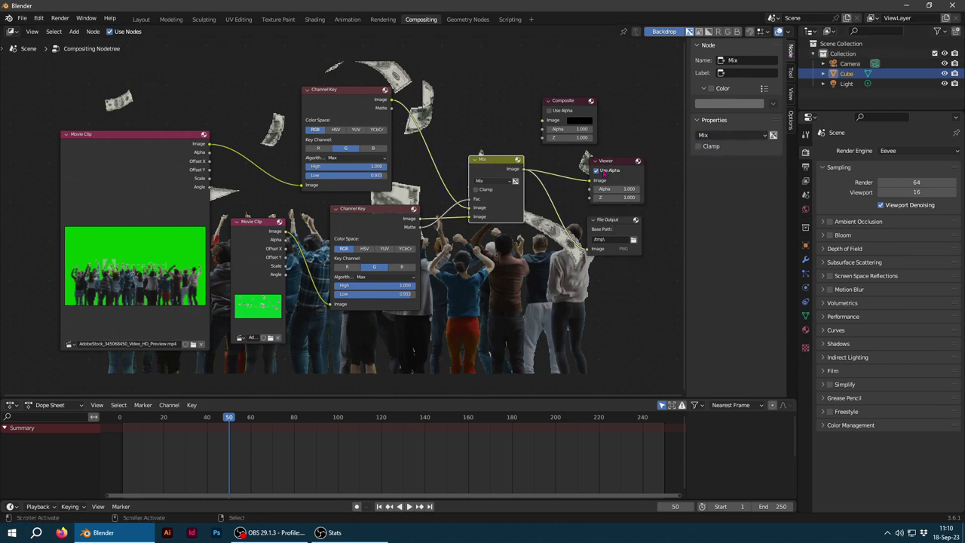
click(625, 226)
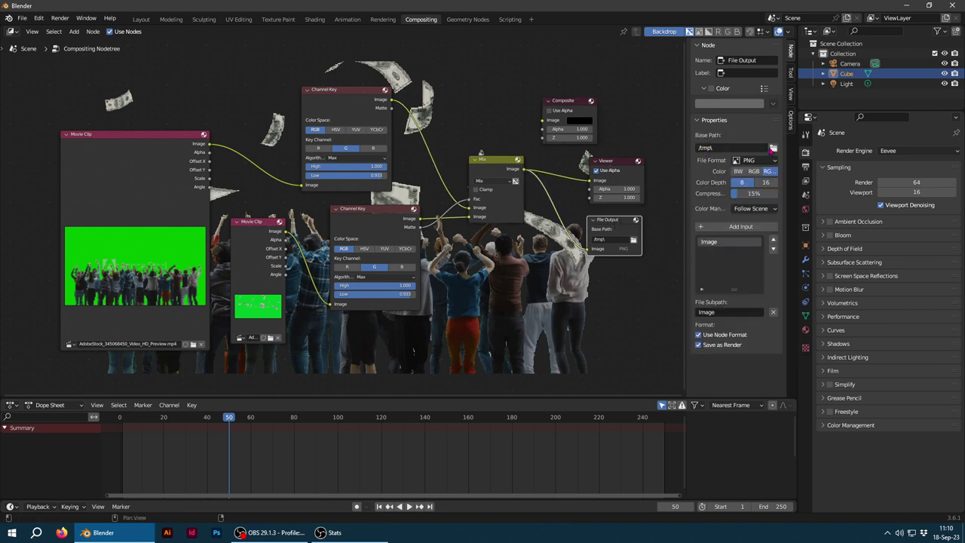
click(772, 149)
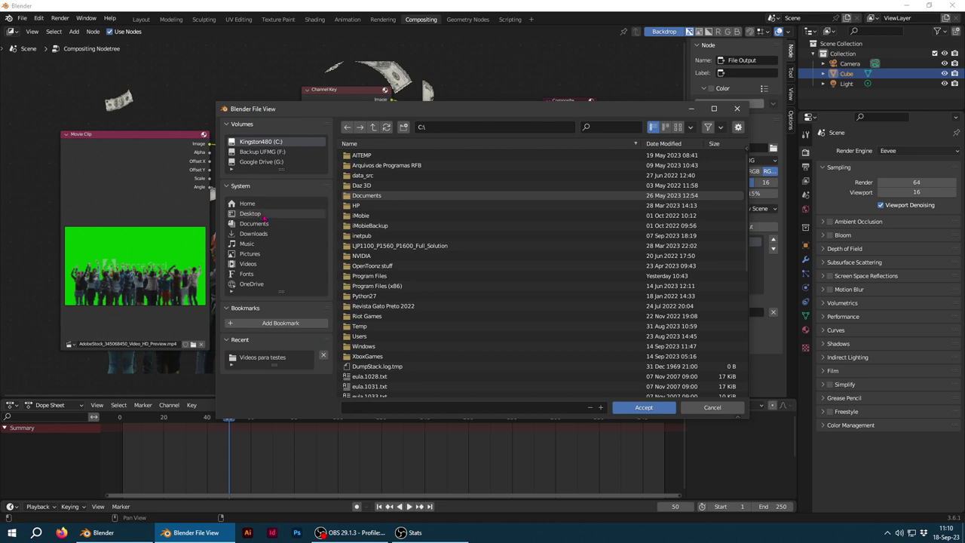
Choose the Desktop as the File Output folder and keep PNG as the format
click(251, 214)
click(643, 407)
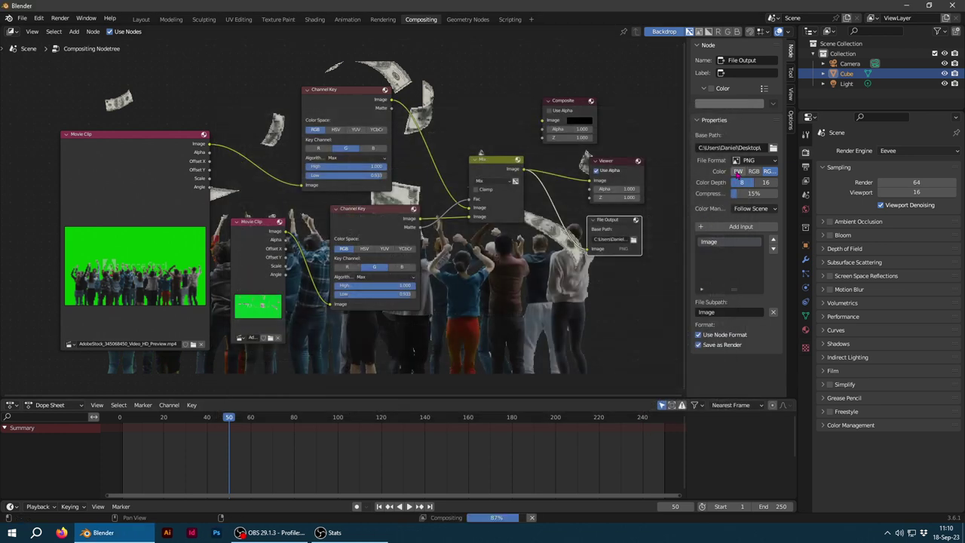
click(754, 161)
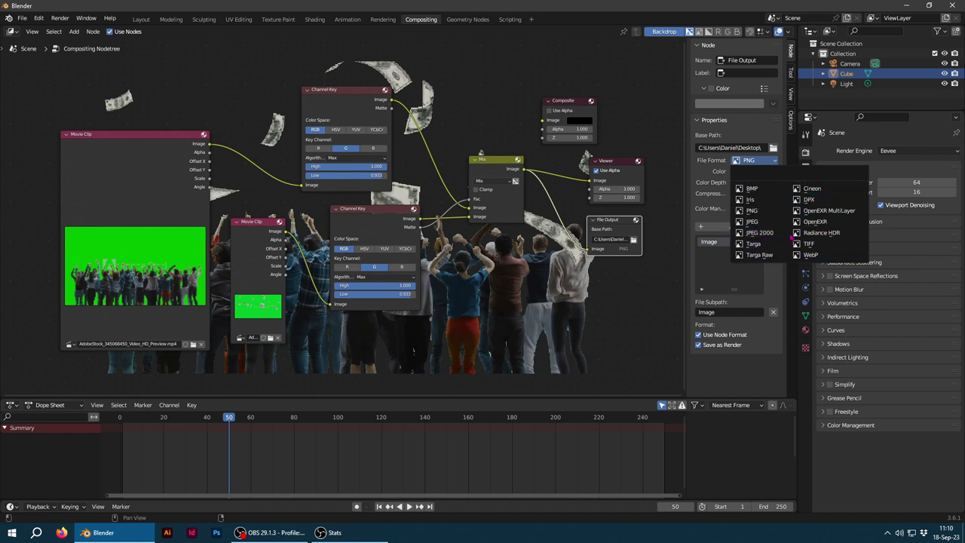
click(751, 211)
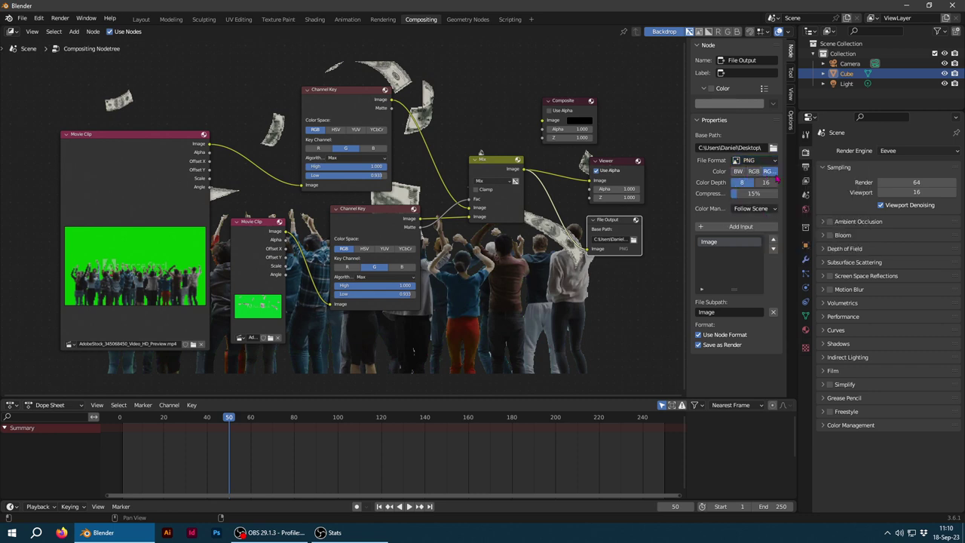
Widen the node sidebar and set the File Output Color to RGBA after trying BW
drag(684, 184, 641, 186)
click(710, 171)
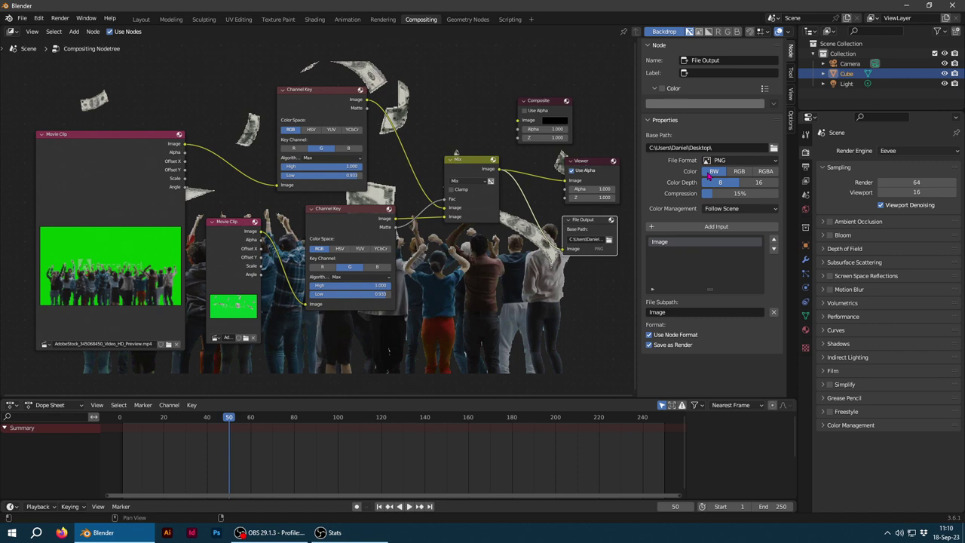
click(764, 172)
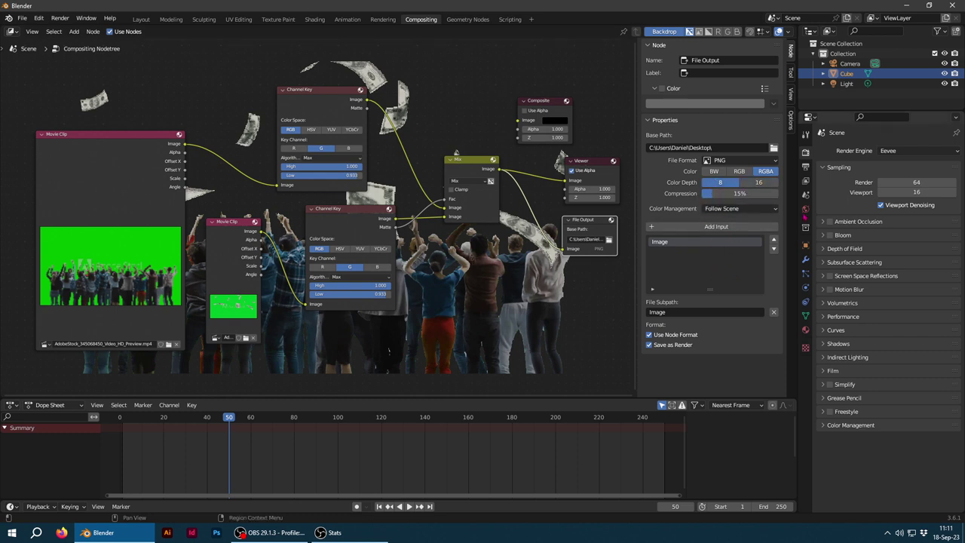
click(806, 165)
Set the scene frame range to start at 50 and end at 100
click(806, 179)
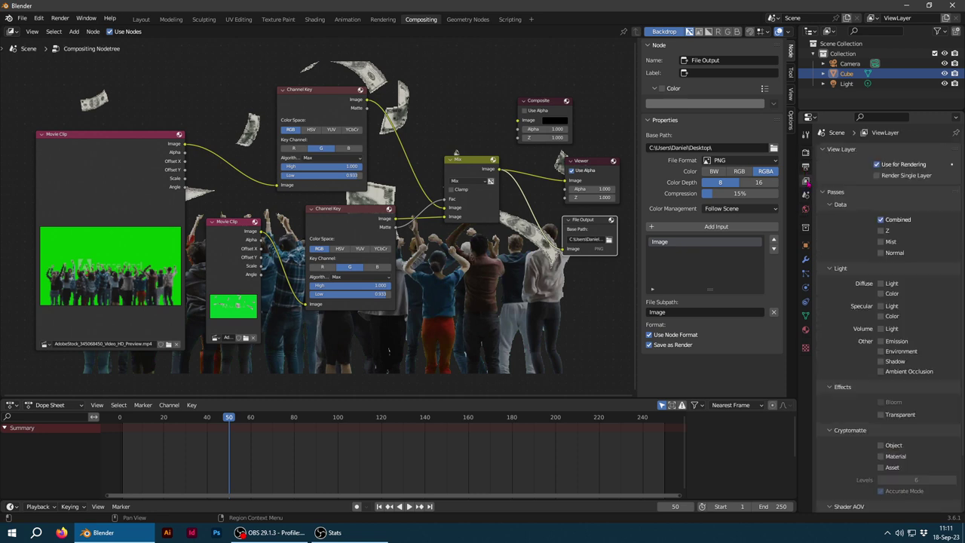
click(805, 166)
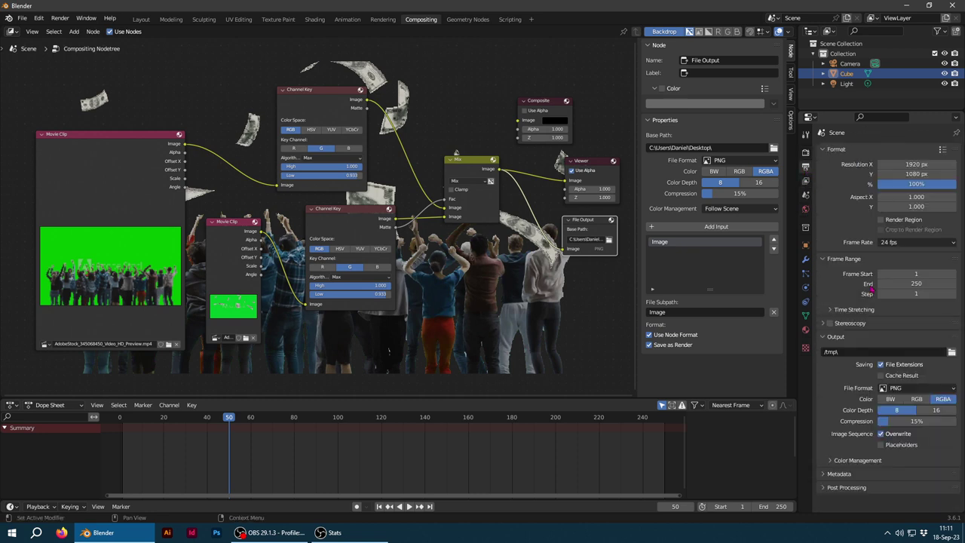
double_click(916, 274)
text(50)
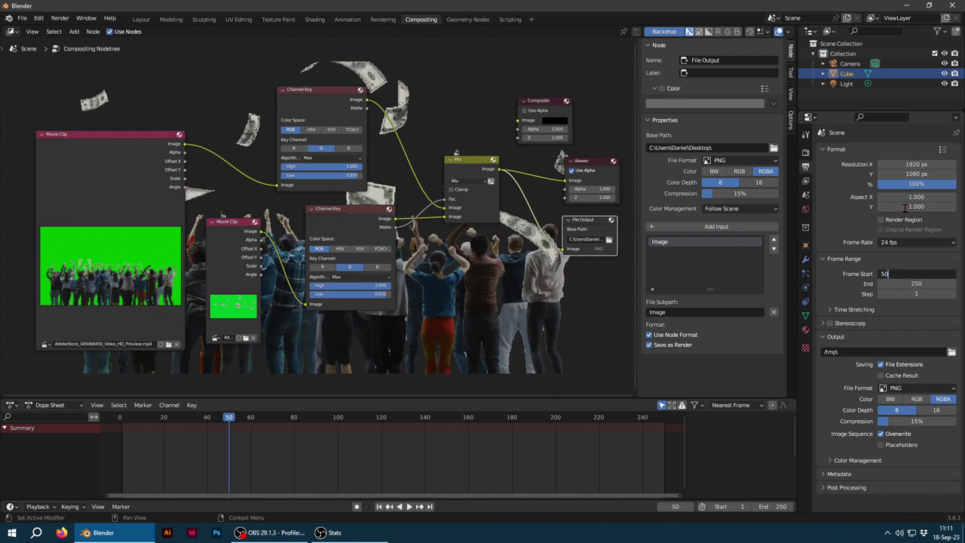
key(Tab)
text(100)
key(Return)
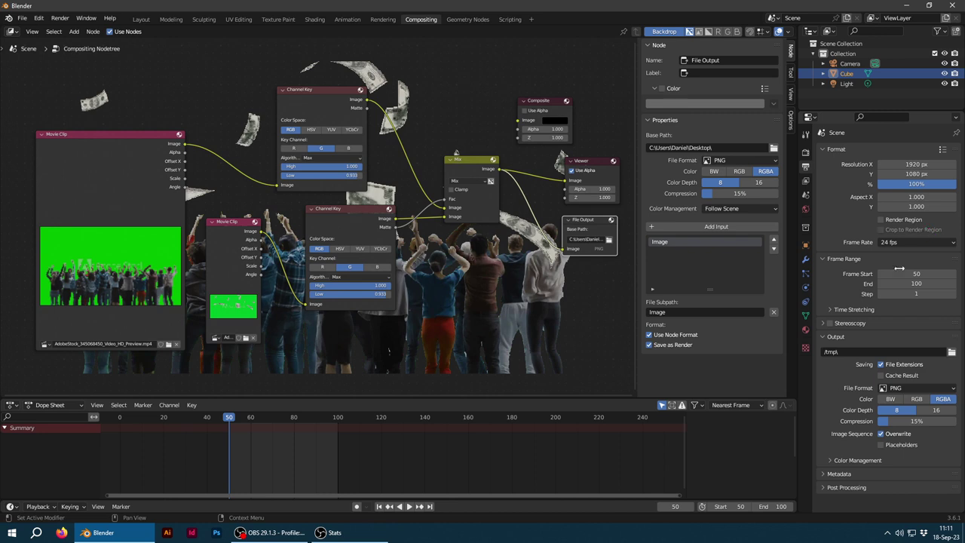
Move the Viewer node slightly left and nudge the File Output node right
right_click(952, 354)
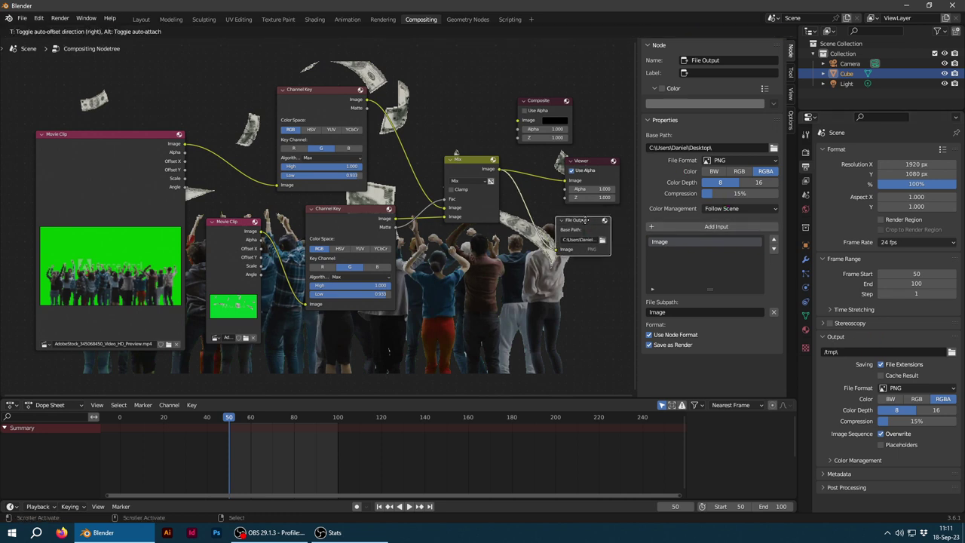
drag(592, 160, 578, 157)
drag(586, 221, 590, 220)
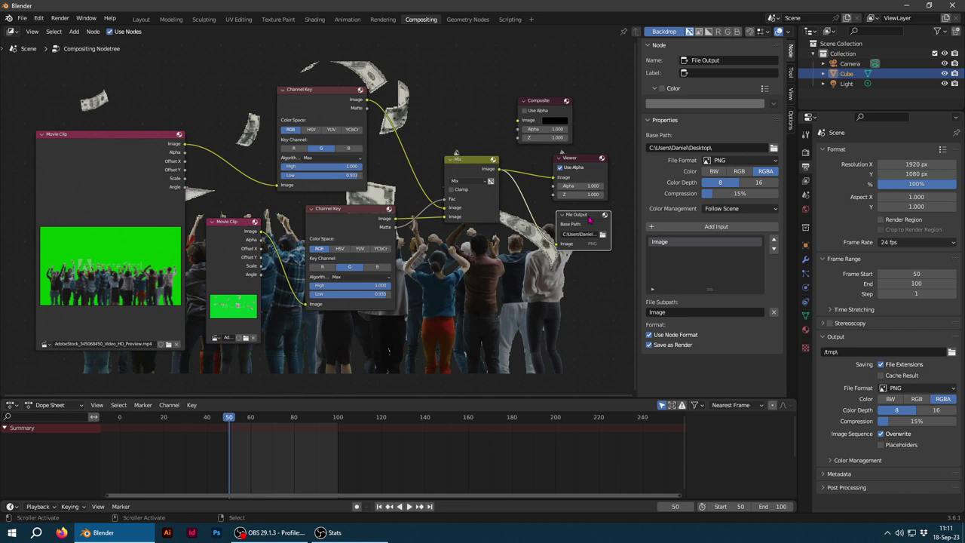
Duplicate the File Output node below the original and connect the Mix result to it
key(shift+d)
click(591, 291)
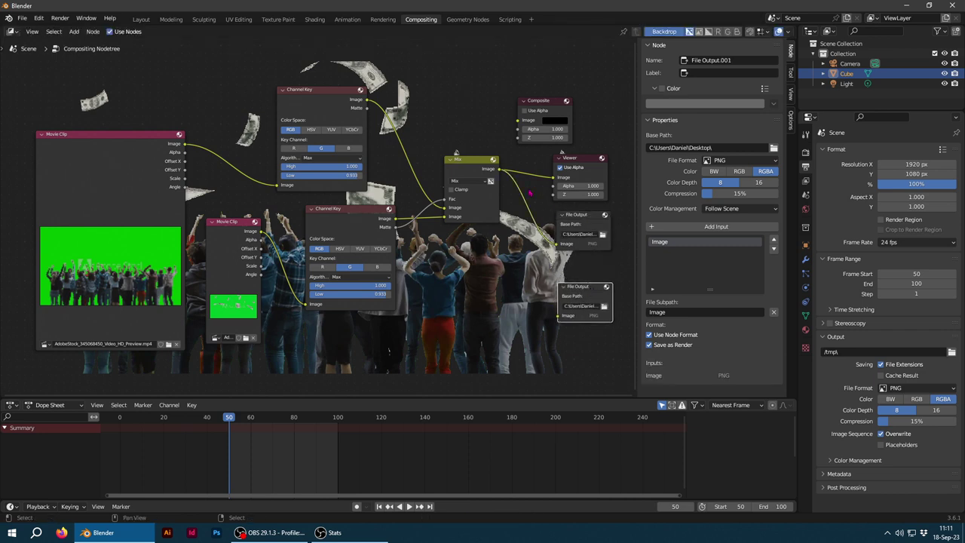
drag(495, 169, 564, 315)
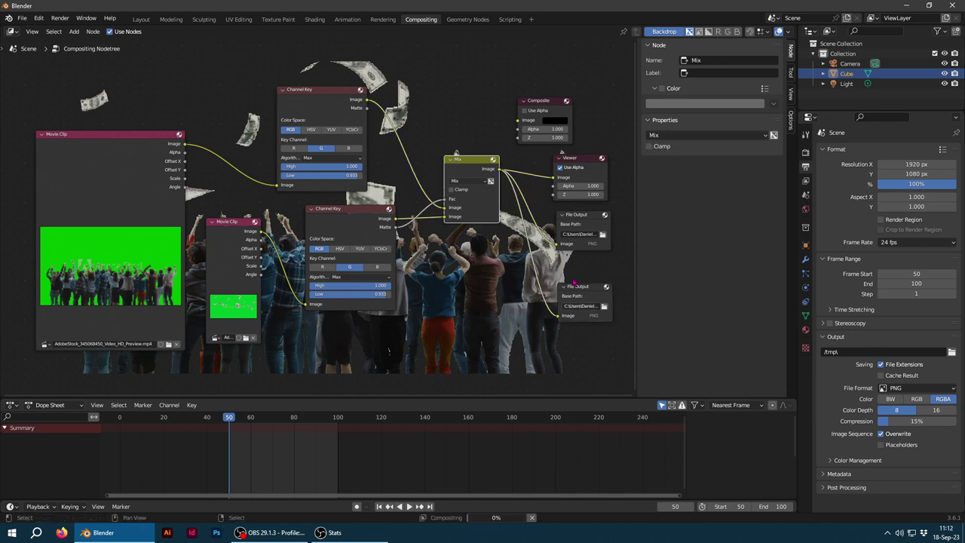
Set the new File Output node's format to JPEG, briefly trying TIFF first
click(586, 225)
click(589, 288)
click(739, 160)
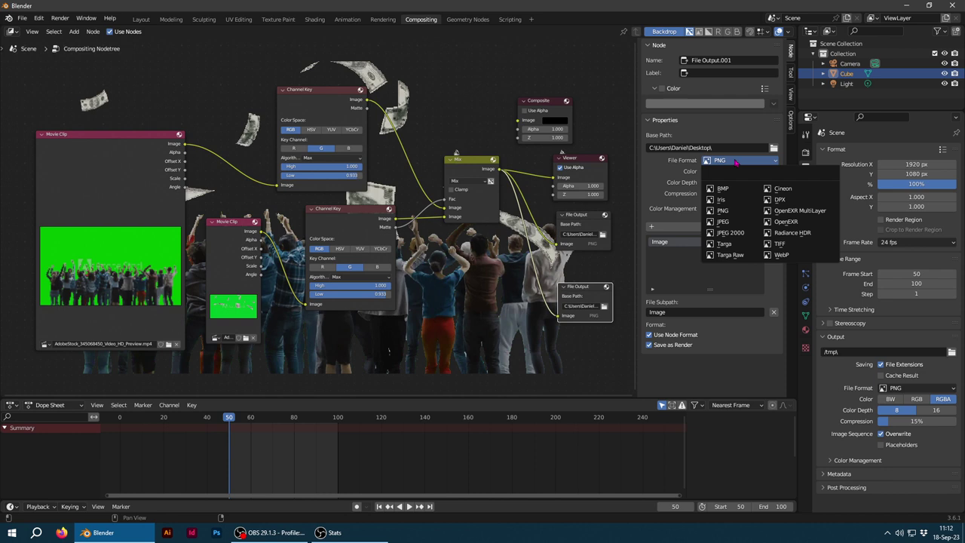
click(784, 254)
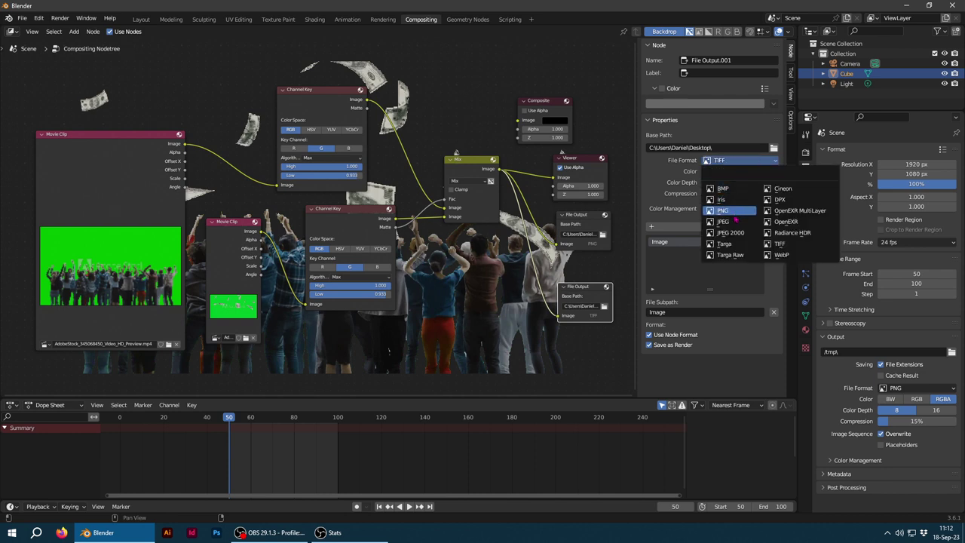
click(722, 221)
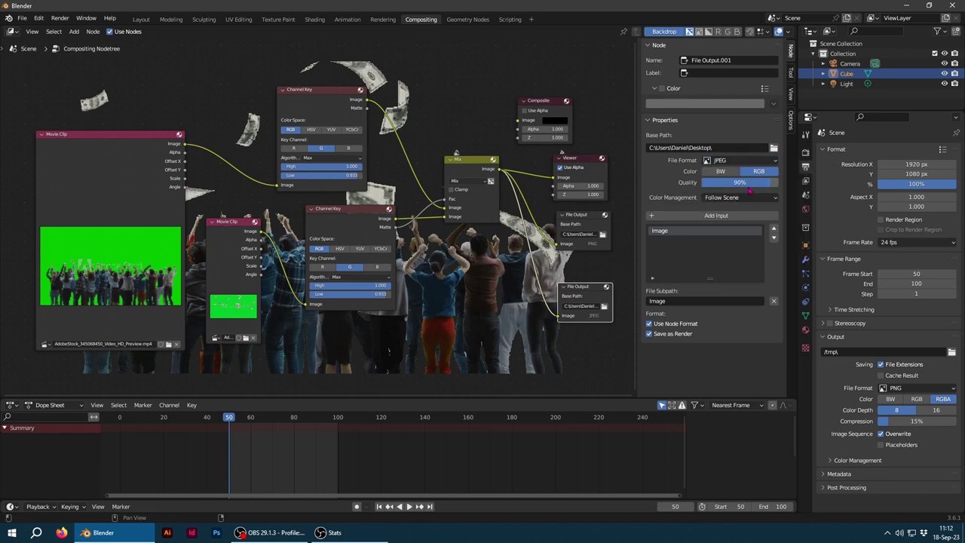
drag(582, 222, 585, 226)
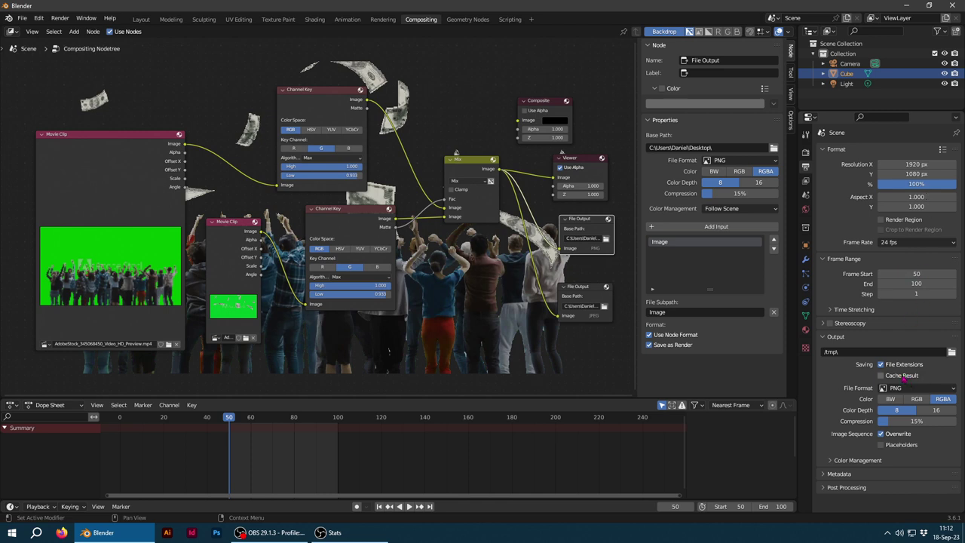
Paste the 'render teste' Desktop folder into Output path and reposition the Viewer node
text(C:\Users\Daniel\Desktop\render teste\)
click(592, 164)
drag(586, 165, 597, 161)
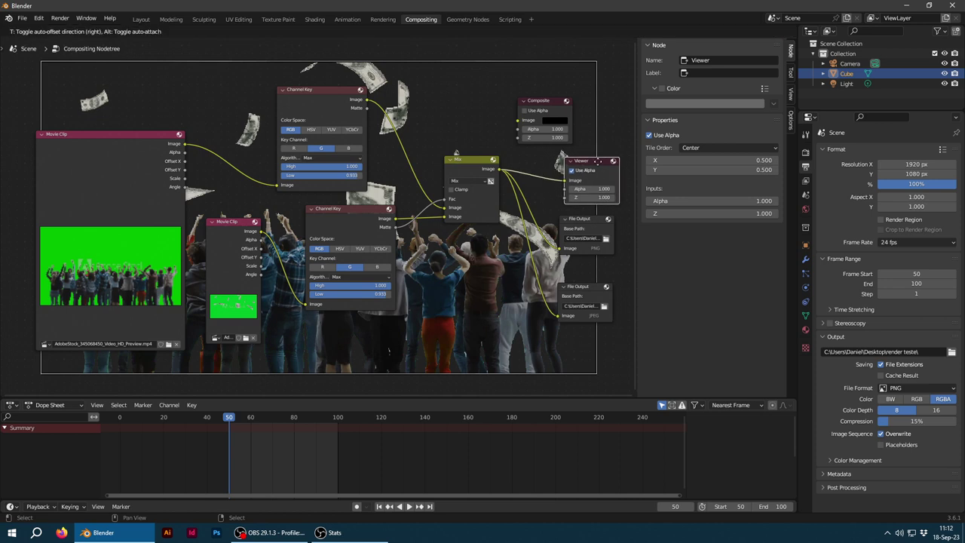
drag(597, 161, 593, 160)
Jump to frame 73 and rearrange the Composite, PNG and JPEG File Output nodes
drag(230, 424, 279, 424)
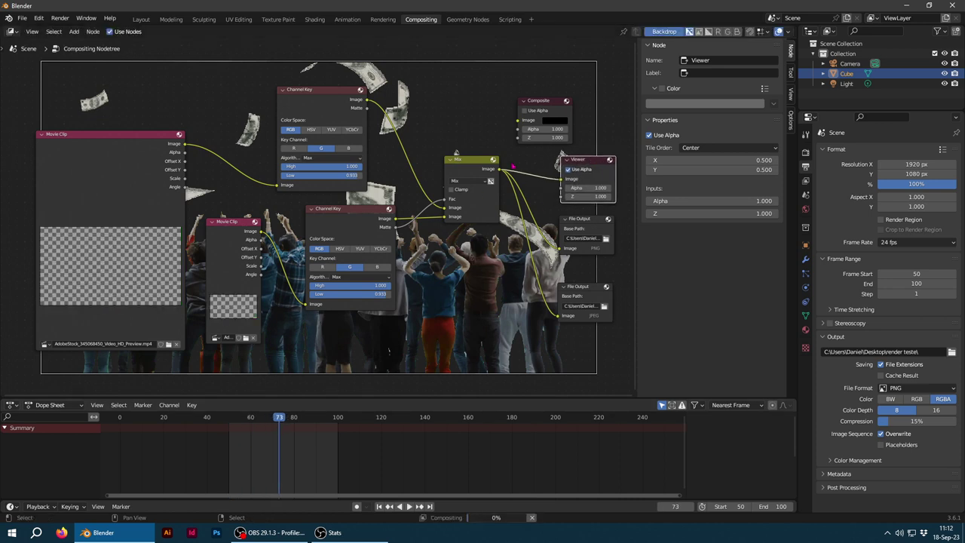
drag(540, 101, 566, 79)
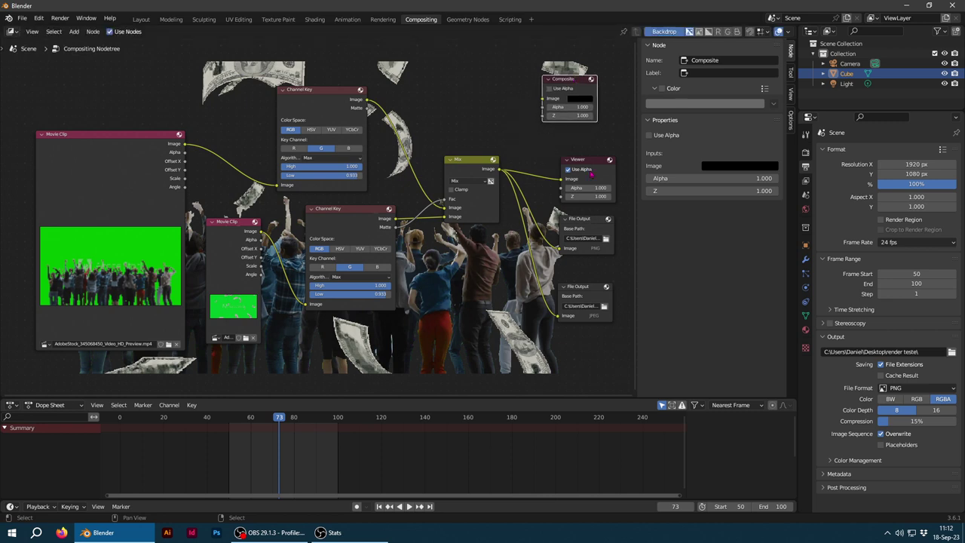
drag(589, 224, 594, 227)
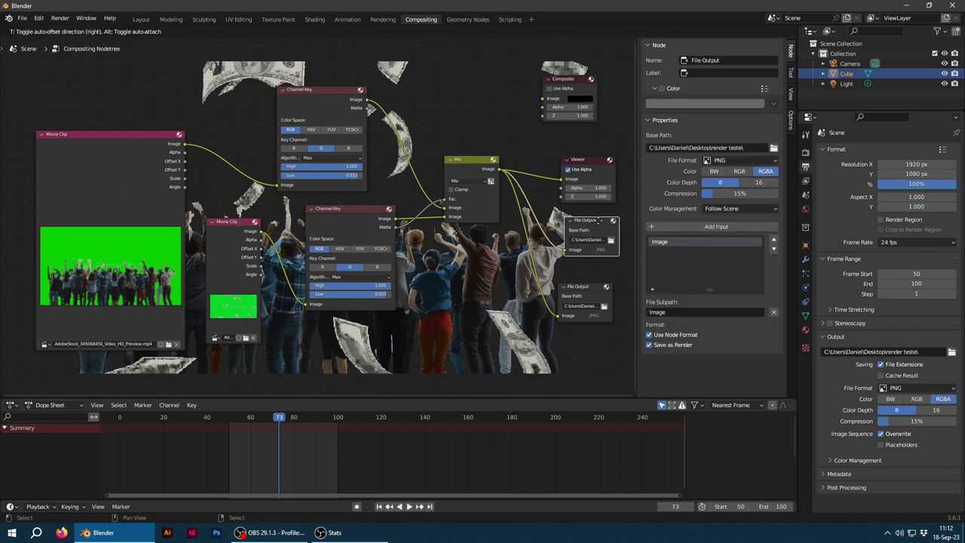
drag(591, 295, 591, 285)
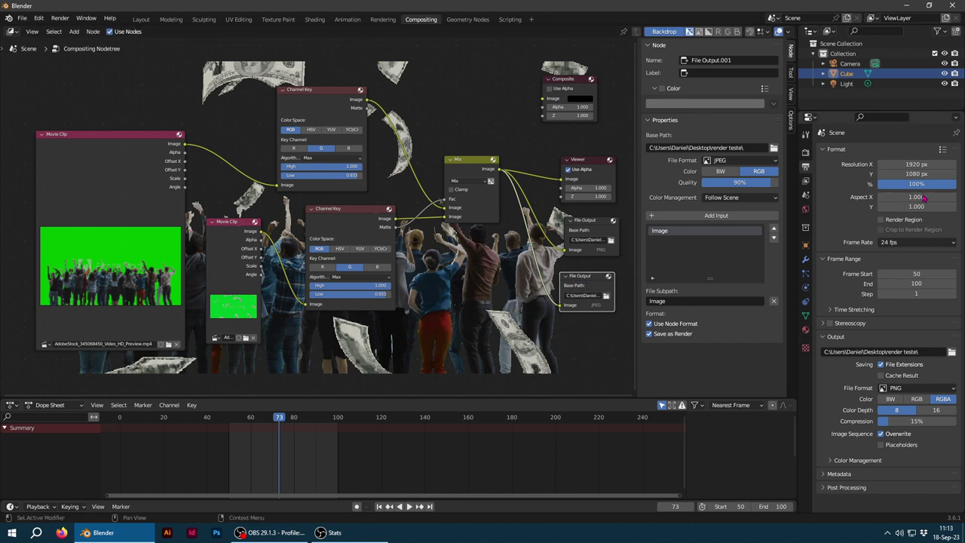
click(932, 390)
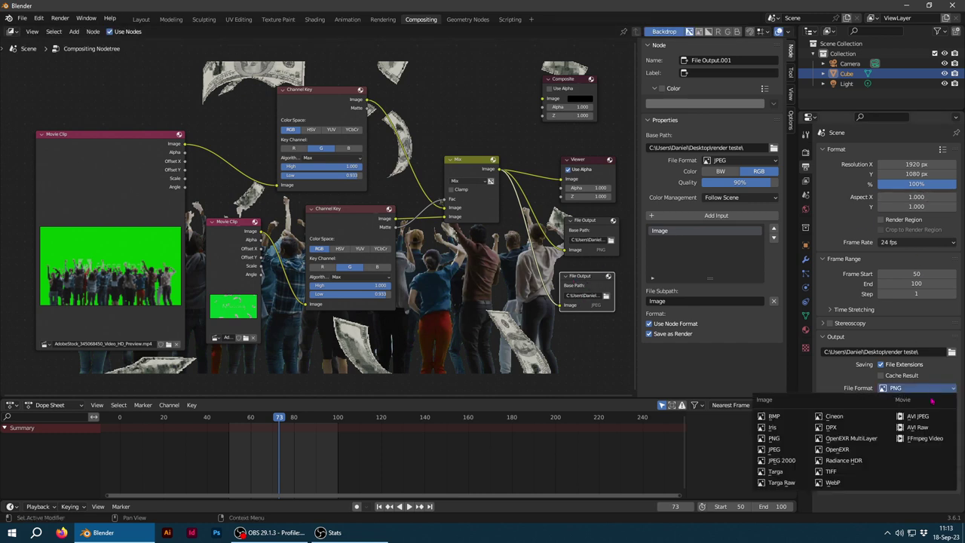
Switch render output to FFmpeg Video with Matroska container and H.264 codec
click(921, 441)
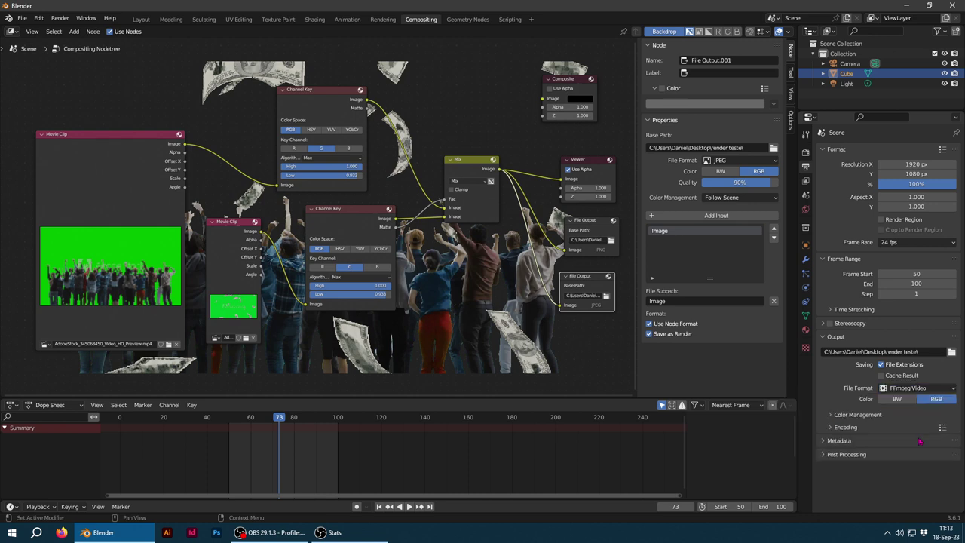
click(830, 416)
scroll(830, 418, down, 2)
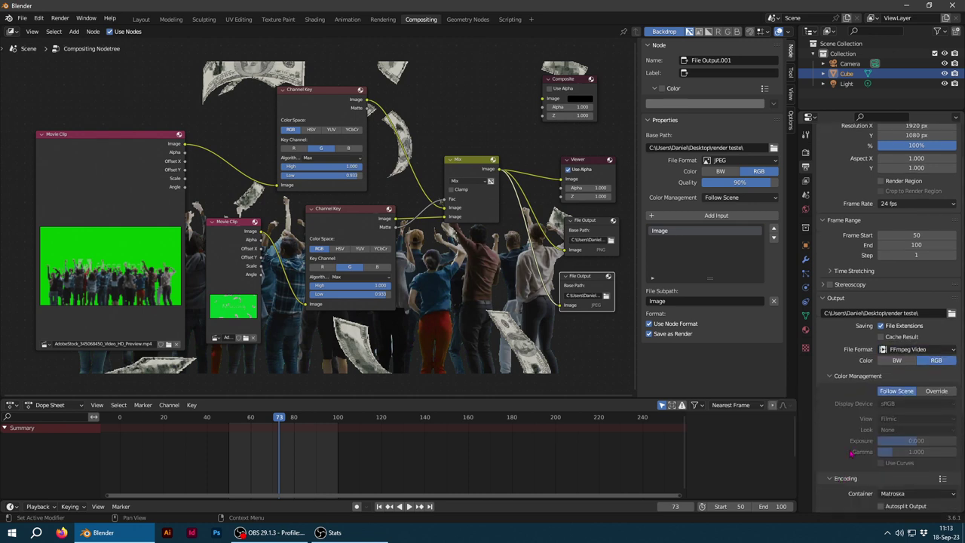
scroll(841, 471, down, 5)
click(910, 351)
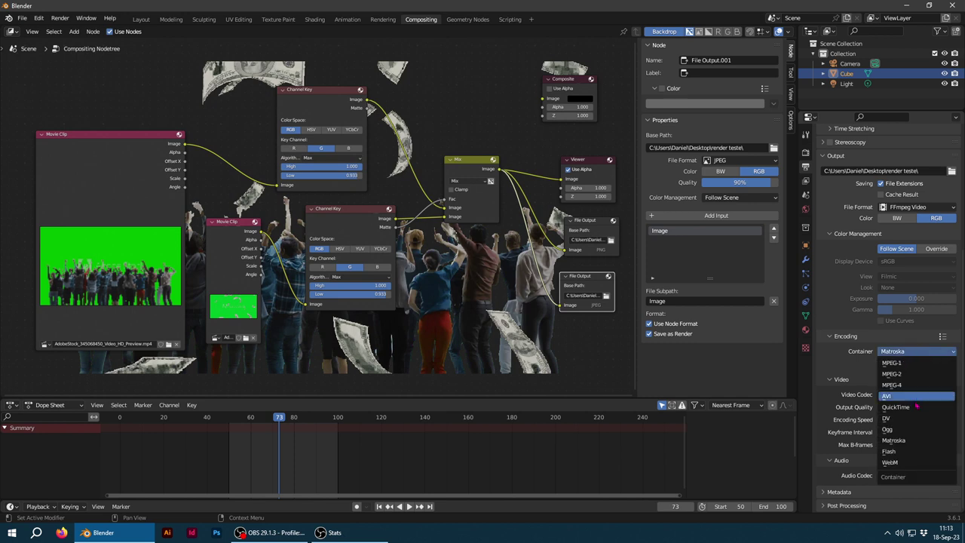
click(907, 441)
click(902, 395)
click(904, 407)
Set video quality to Perceptually Lossless and render the current frame
click(904, 407)
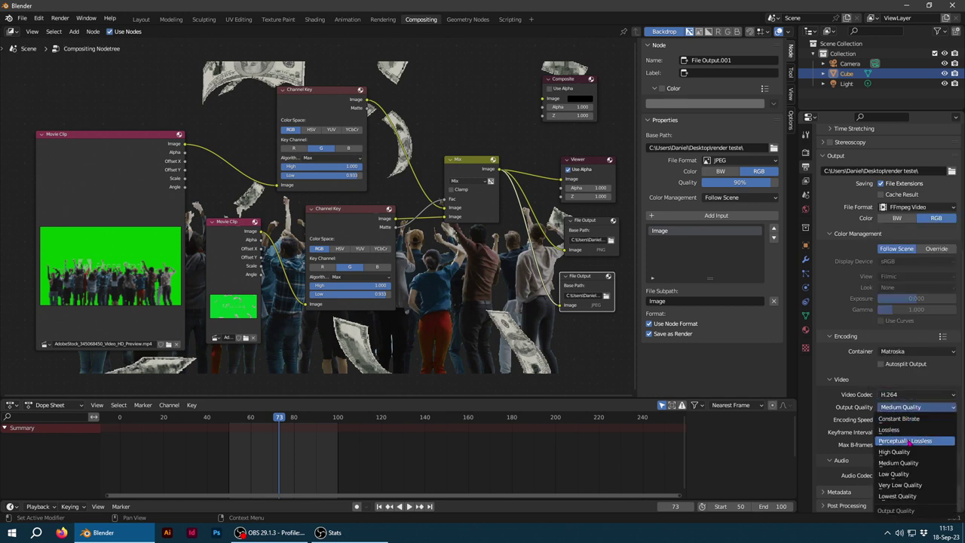
click(908, 441)
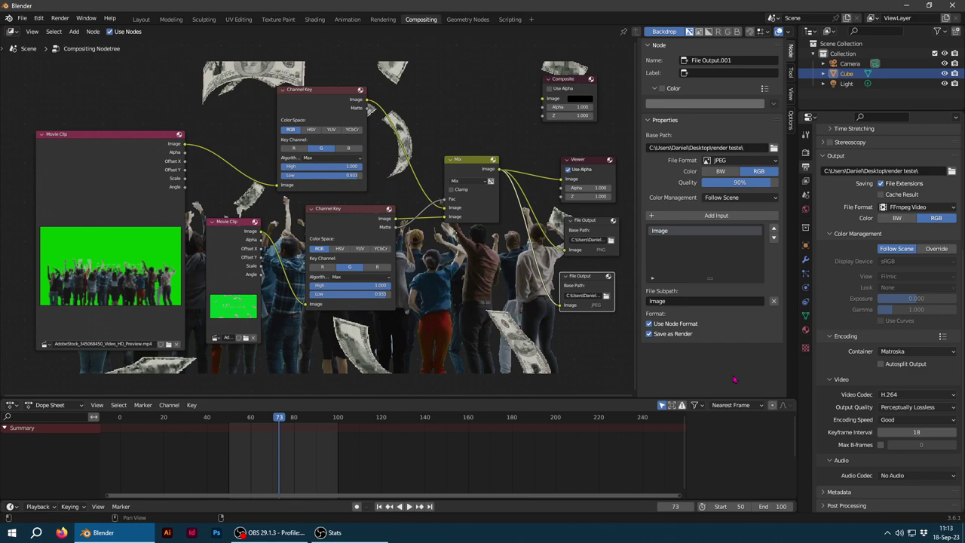
key(F12)
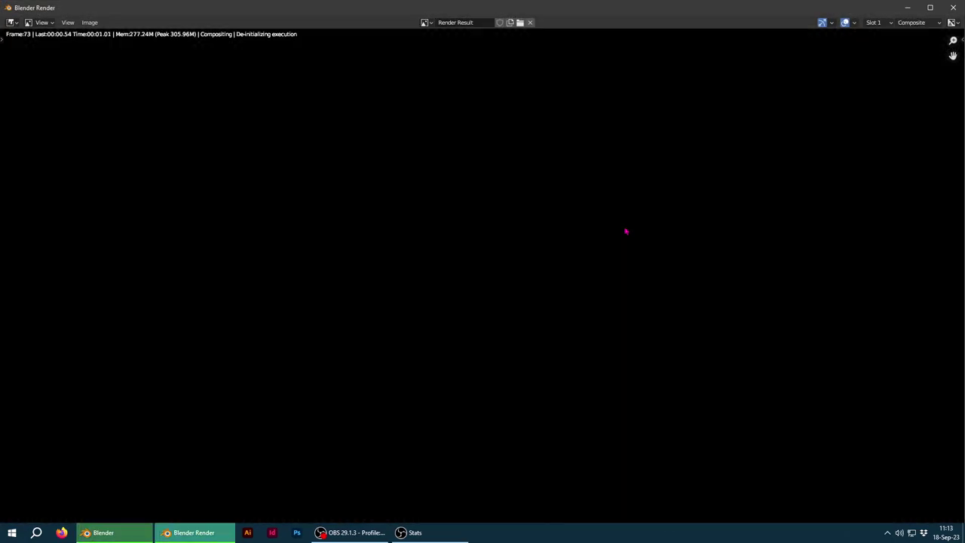
Link the Mix node's Image output to the Composite node and re-render frame 73
click(952, 7)
mouse_move(468, 165)
mouse_down()
mouse_move(475, 176)
mouse_move(462, 156)
mouse_up()
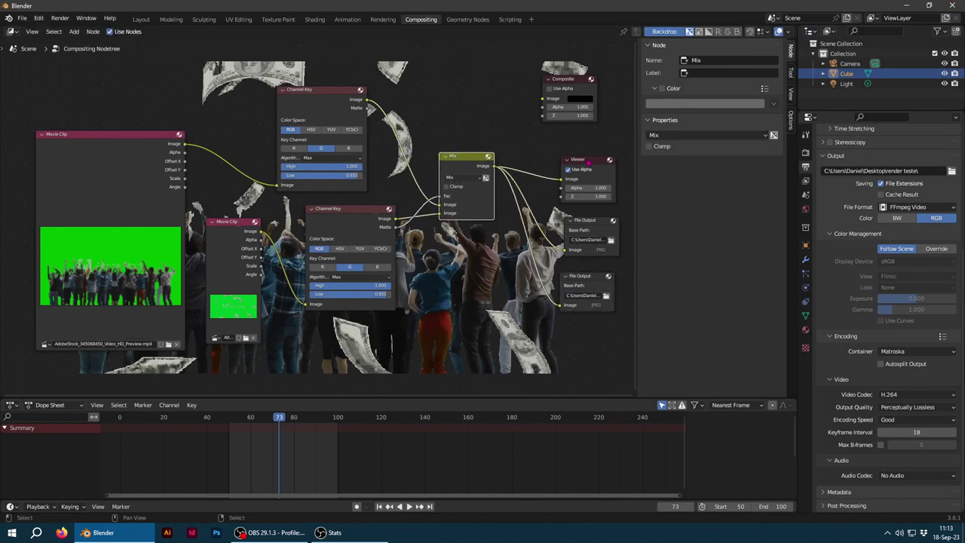
drag(581, 161, 581, 150)
drag(491, 166, 542, 98)
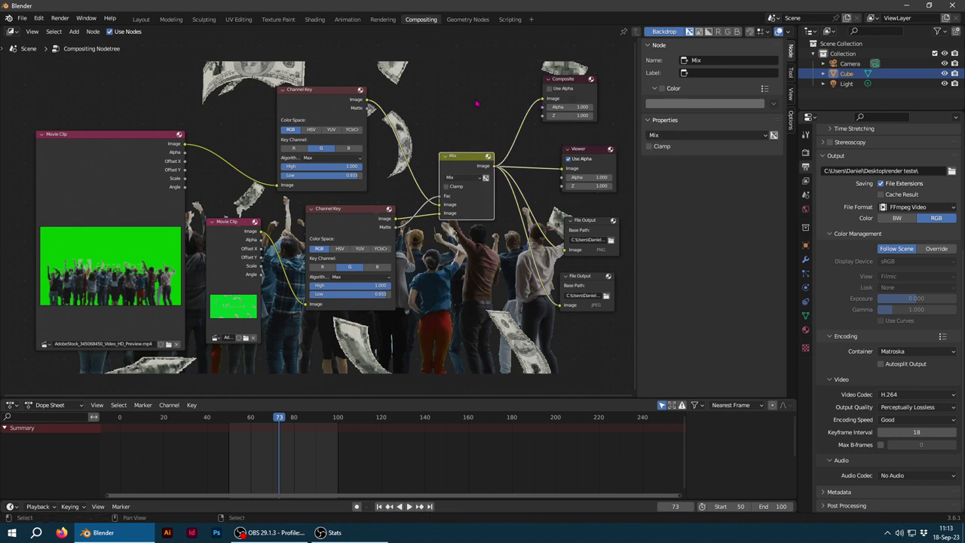
key(F12)
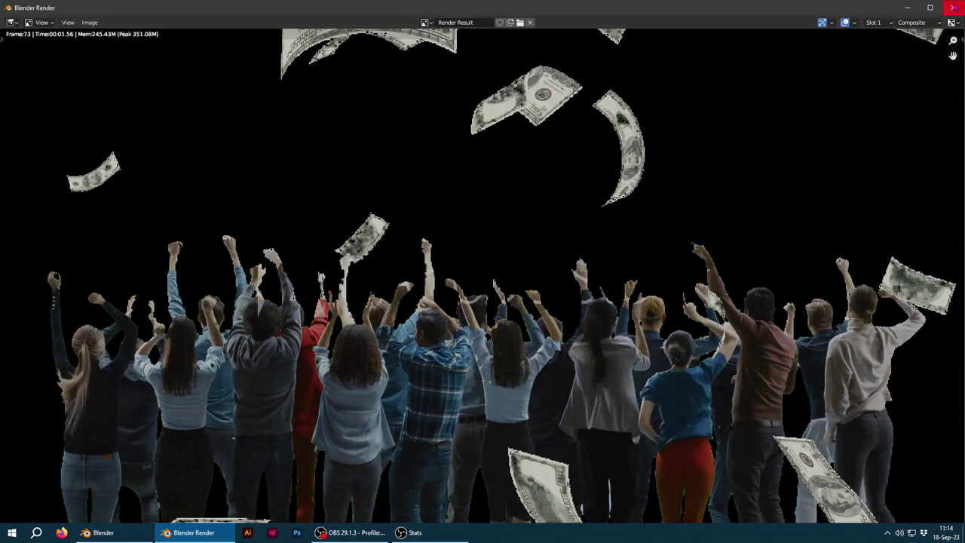
click(952, 8)
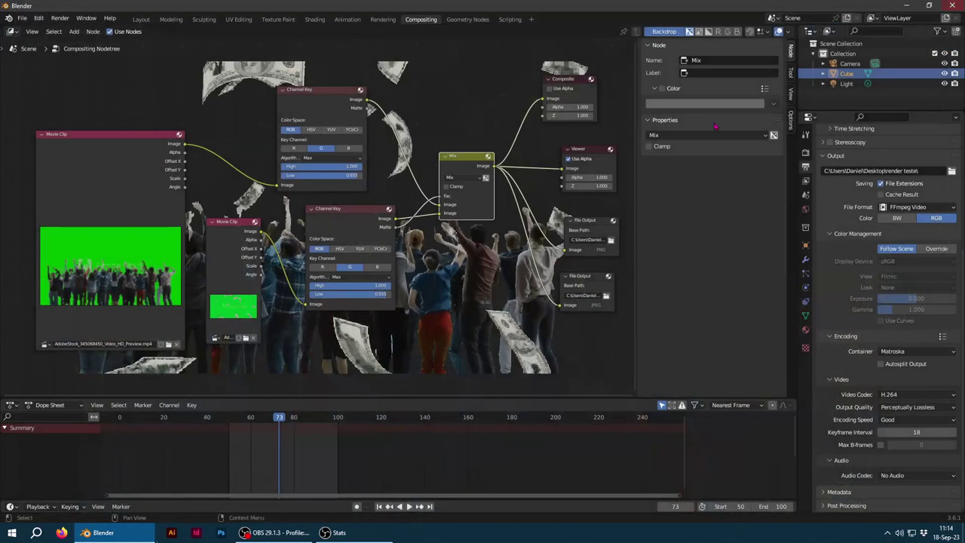
Change the lower File Output node's file format from JPEG to PNG
drag(460, 156, 463, 151)
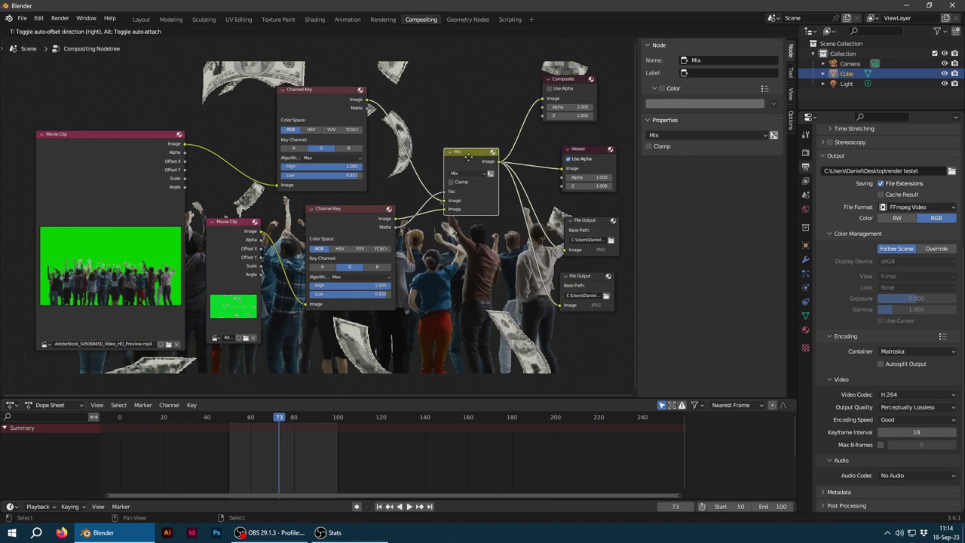
click(57, 18)
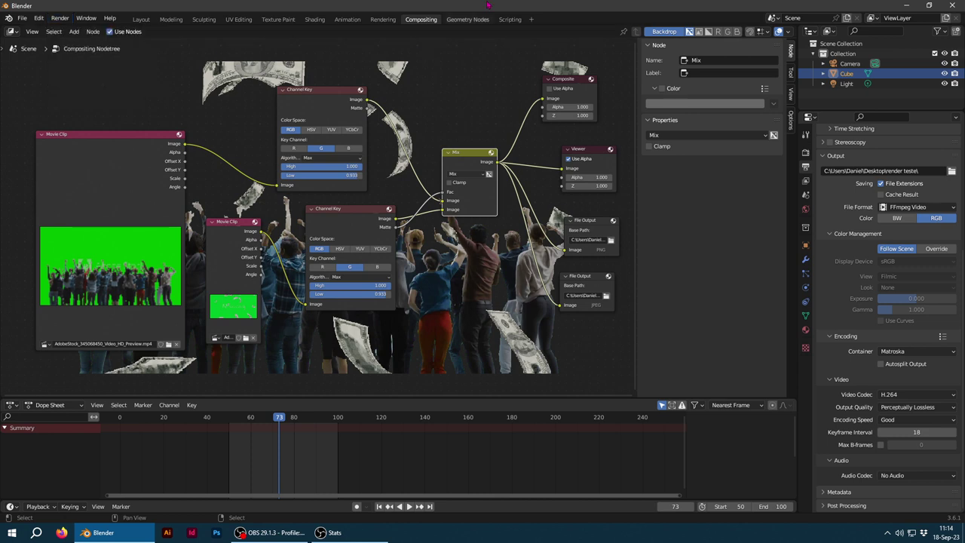
drag(577, 85, 585, 86)
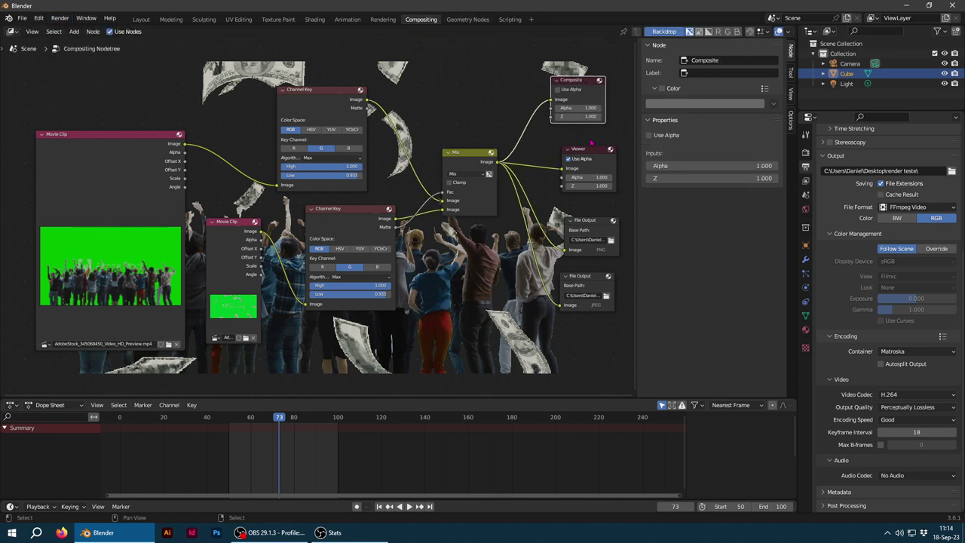
click(601, 228)
click(594, 277)
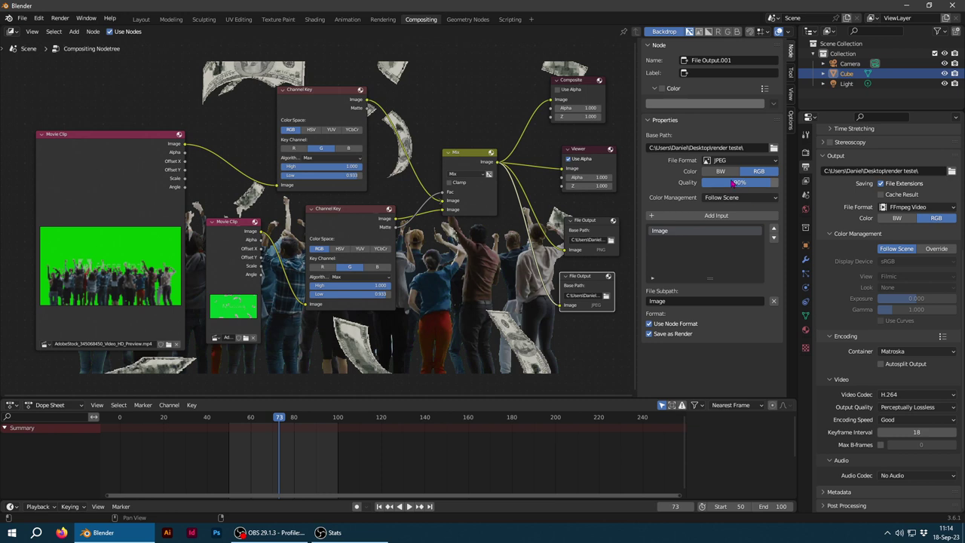
click(724, 162)
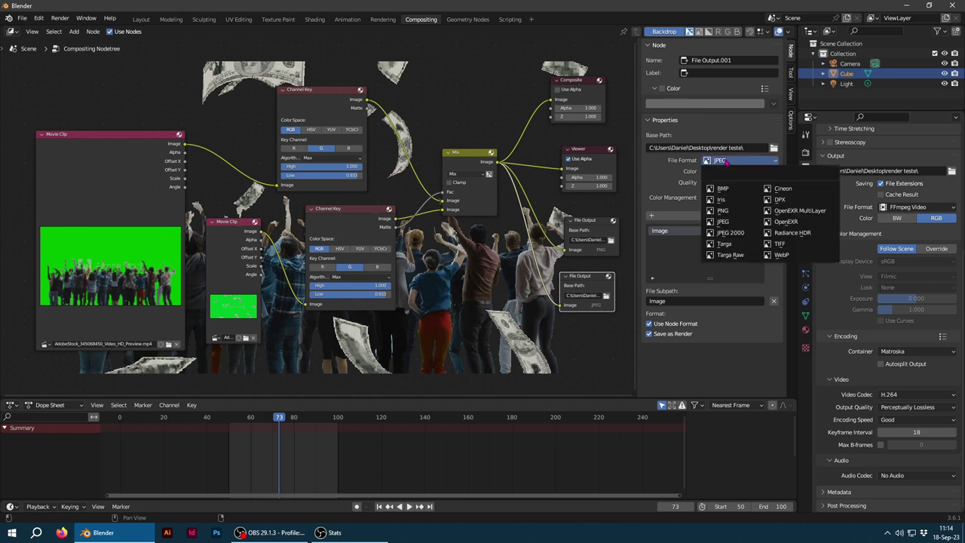
click(724, 211)
drag(465, 160, 458, 160)
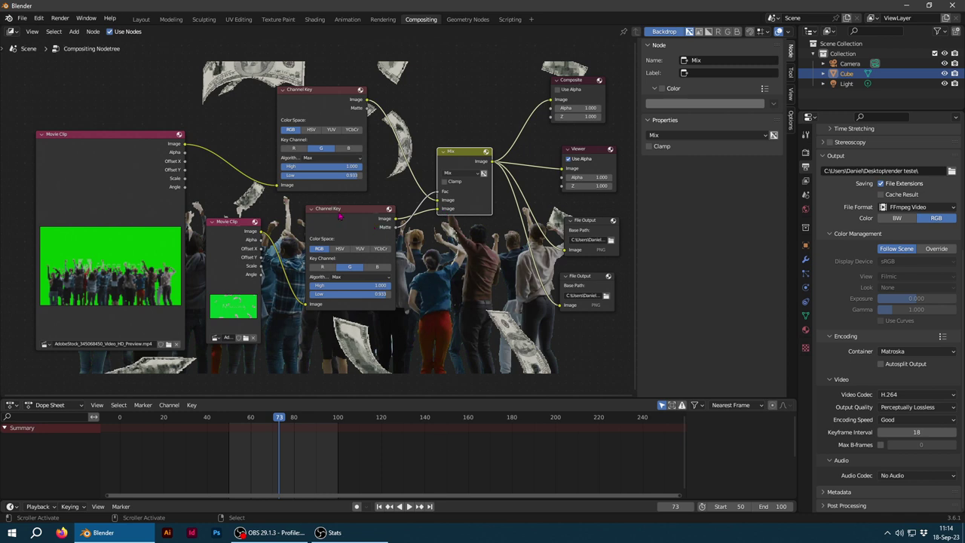
Connect the keyed money clip to the lower File Output and the keyed crowd to the upper one
drag(340, 216, 326, 215)
drag(233, 226, 224, 245)
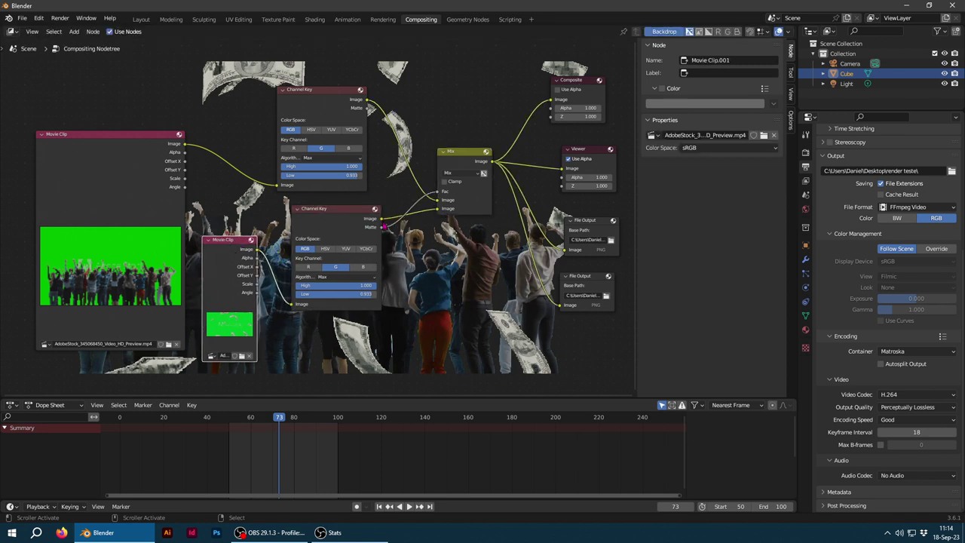
drag(382, 223, 559, 306)
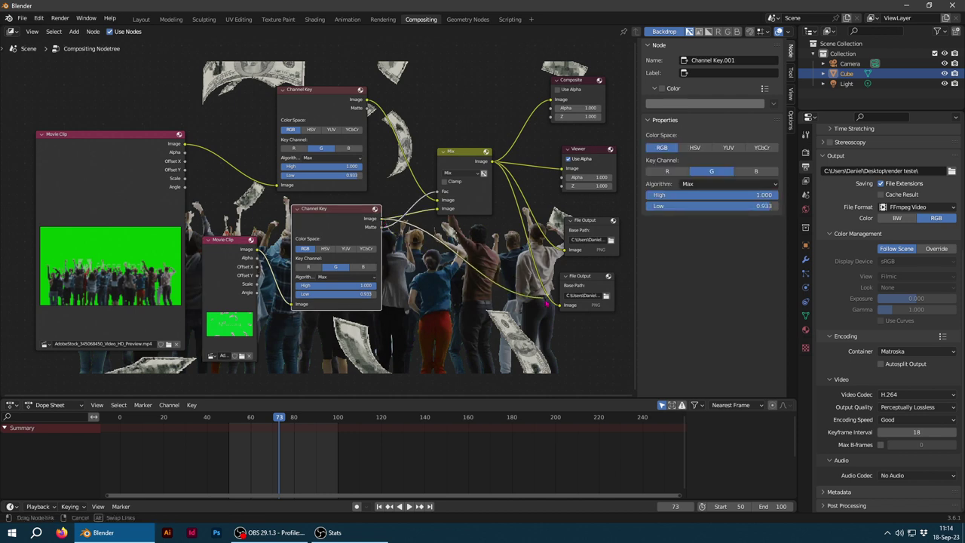
drag(558, 306, 558, 305)
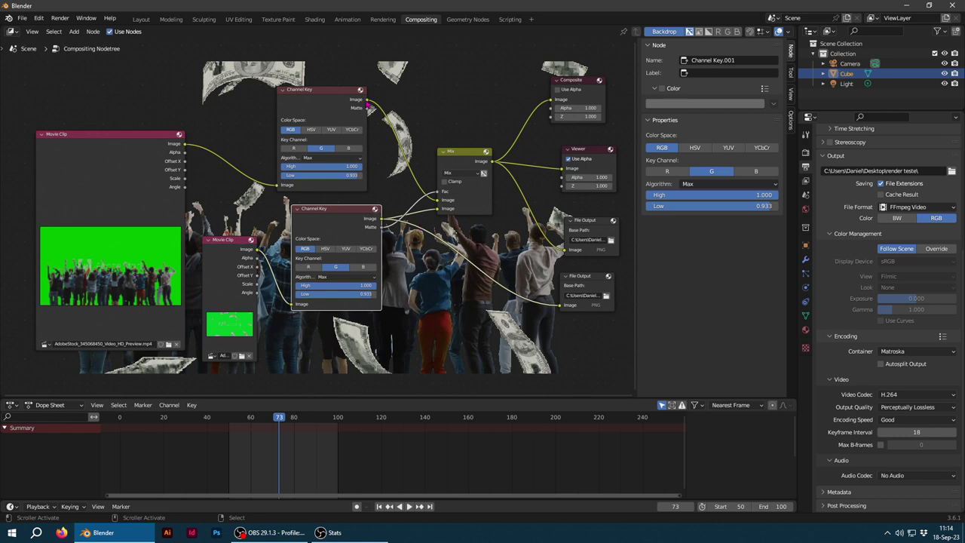
drag(368, 106, 562, 253)
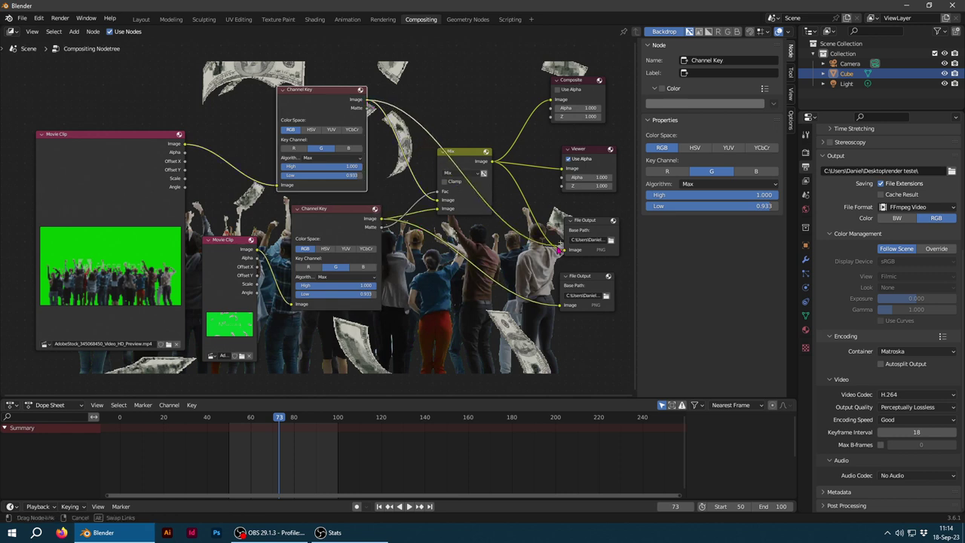
Tidy the positions of the Channel Key, File Output, Viewer and Mix nodes
drag(317, 100, 325, 92)
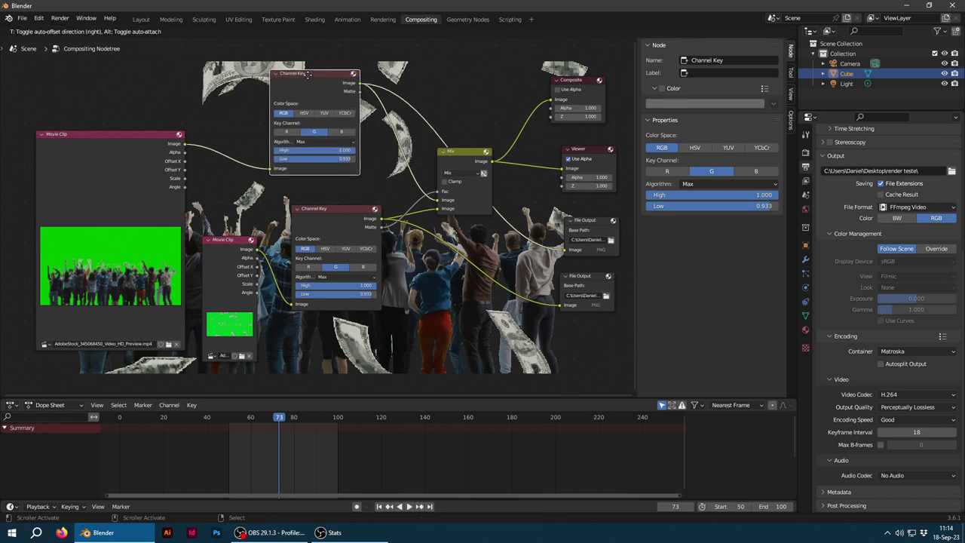
click(452, 158)
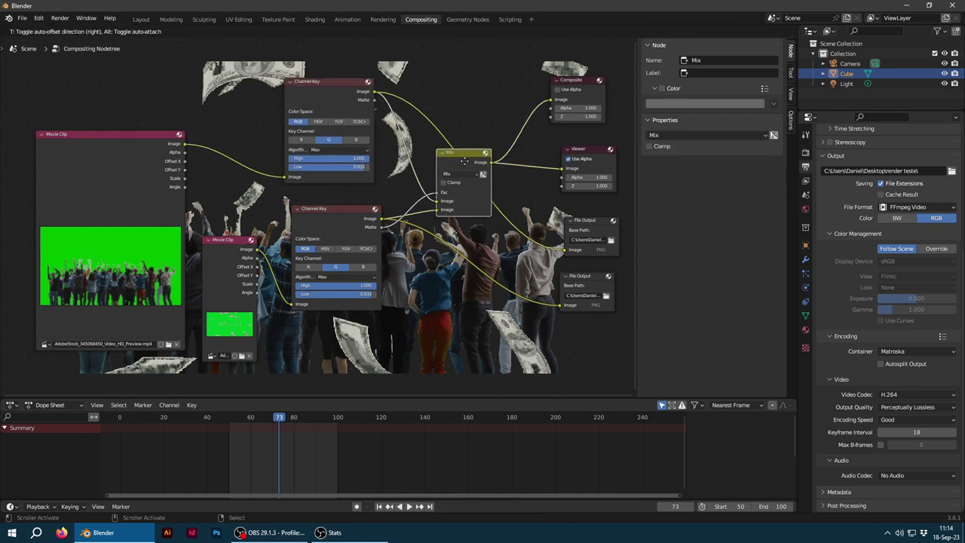
drag(585, 219, 579, 217)
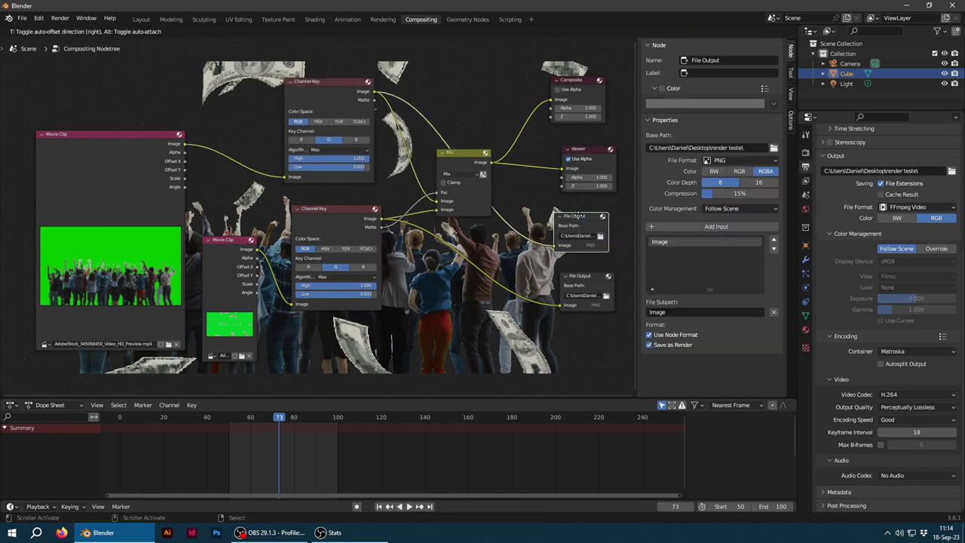
drag(595, 157, 593, 148)
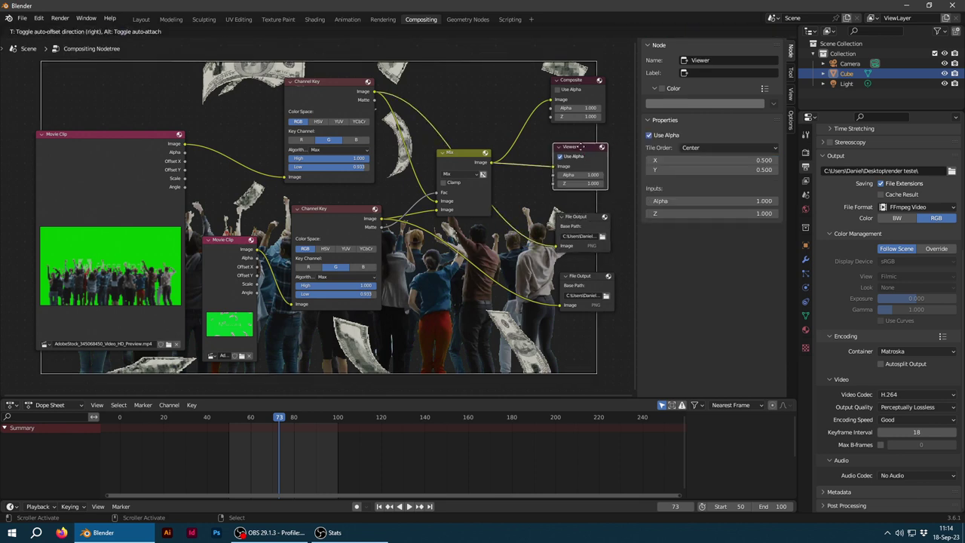
mouse_move(464, 154)
mouse_down()
mouse_move(475, 160)
mouse_move(465, 156)
mouse_up()
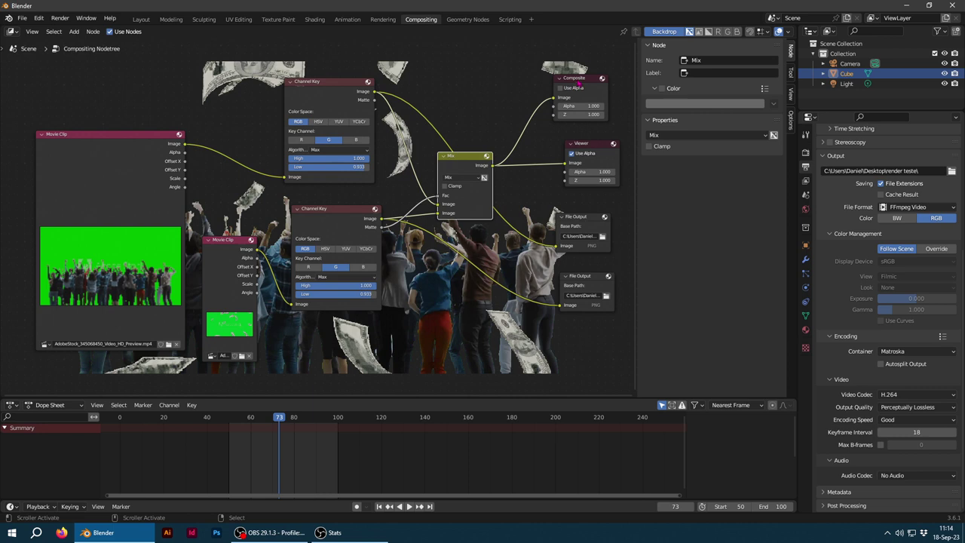
Choose FFmpeg Video as the render format again and nudge the crowd Movie Clip and Channel Key nodes
click(913, 210)
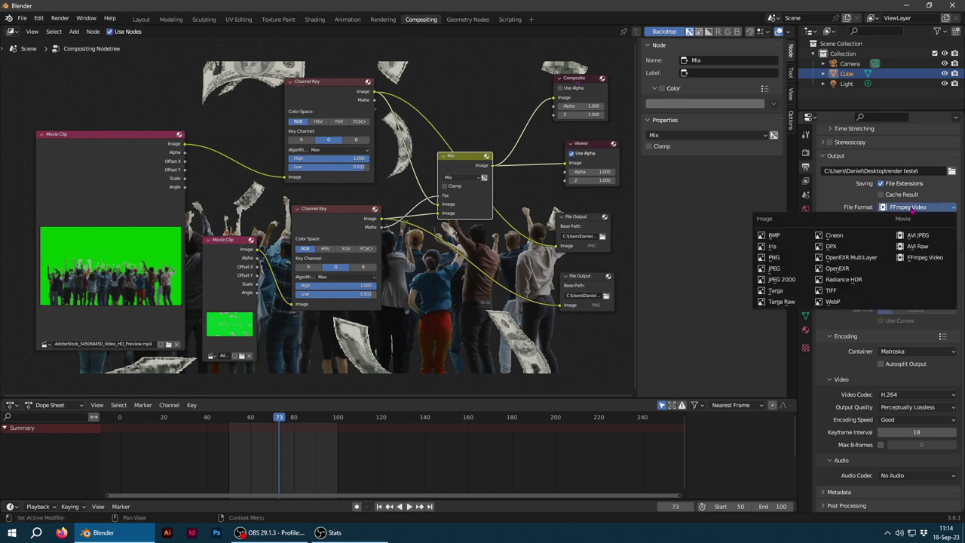
click(924, 258)
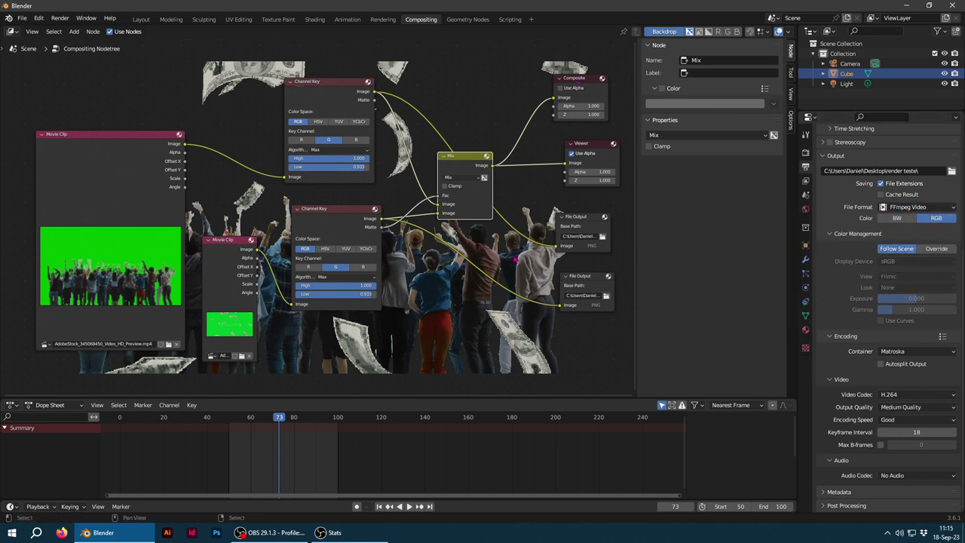
click(89, 142)
mouse_move(130, 134)
mouse_down()
mouse_move(120, 143)
mouse_move(130, 148)
mouse_up()
drag(333, 92, 332, 91)
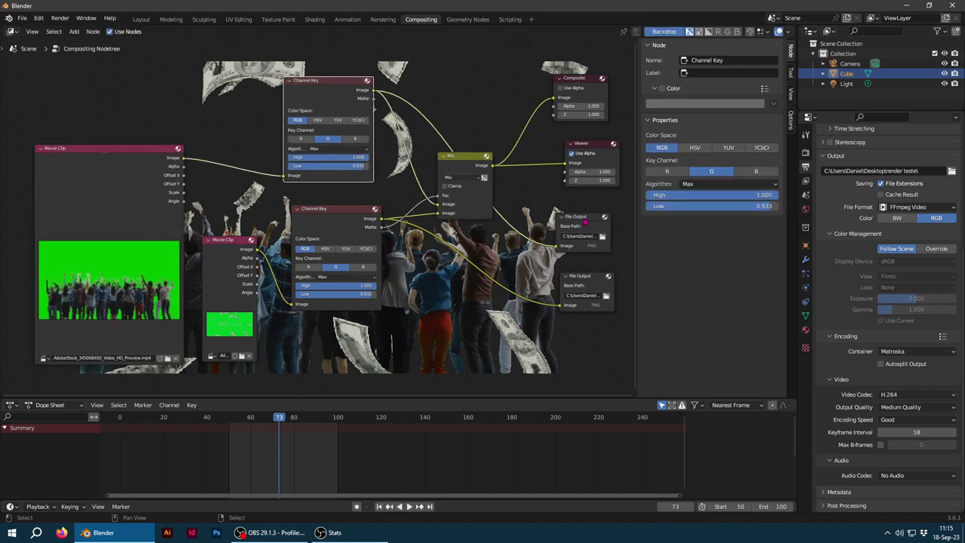
Reposition the File Output and lower Channel Key nodes
drag(584, 221, 584, 211)
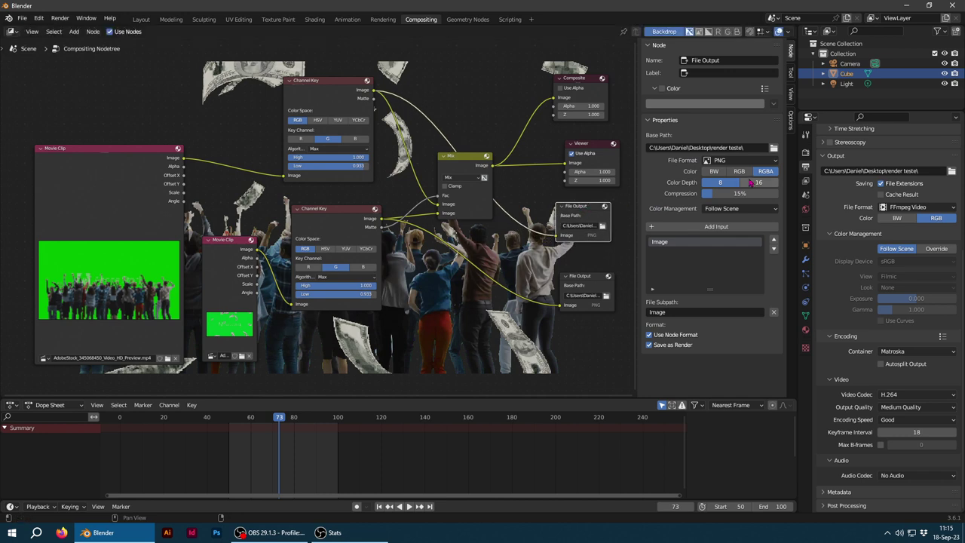
click(221, 250)
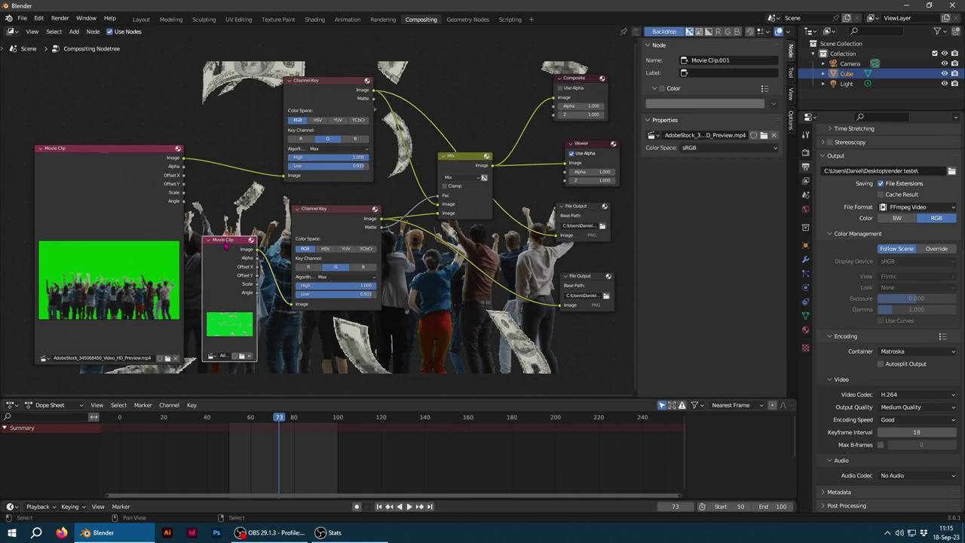
drag(334, 219, 328, 222)
drag(588, 282, 587, 257)
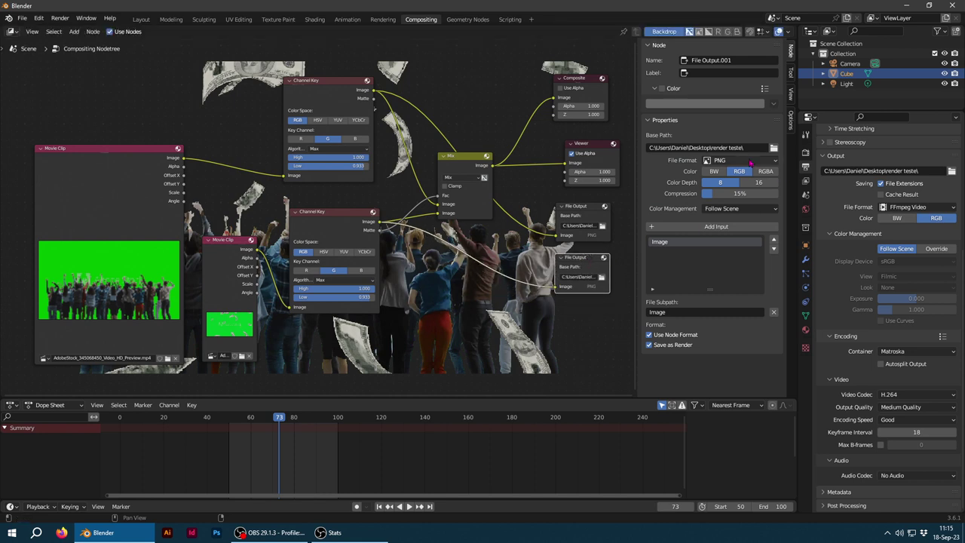
Set the File Output base paths to end in \dinheiro and \pessoas
click(758, 150)
click(585, 208)
click(759, 149)
click(759, 148)
text(soas)
key(Return)
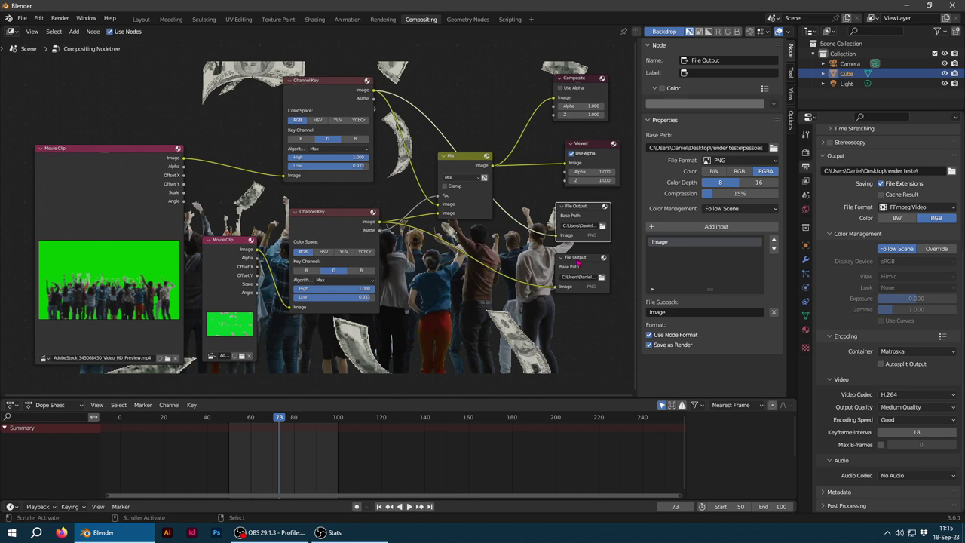
Make the lower File Output save RGBA PNGs for the money frames
click(578, 264)
click(765, 171)
click(587, 215)
click(579, 263)
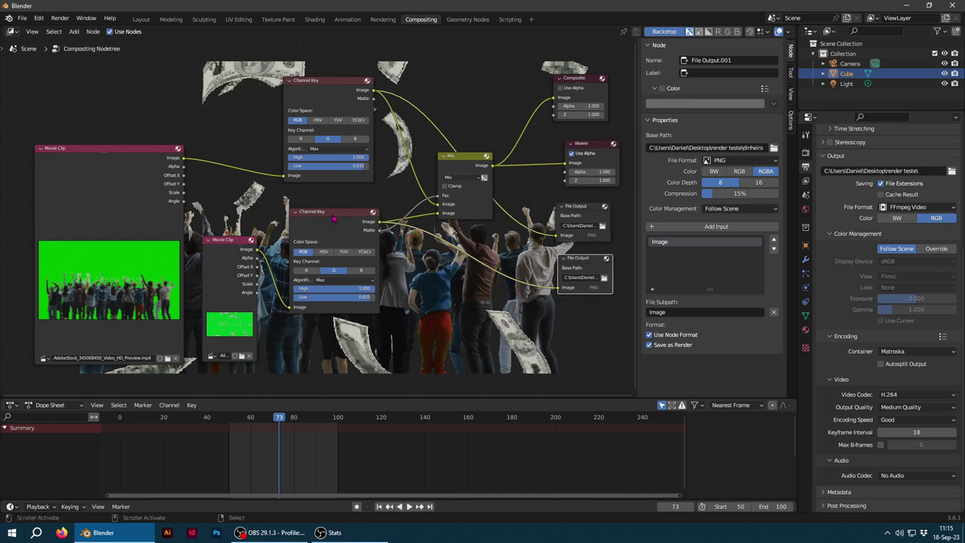
drag(334, 218, 337, 217)
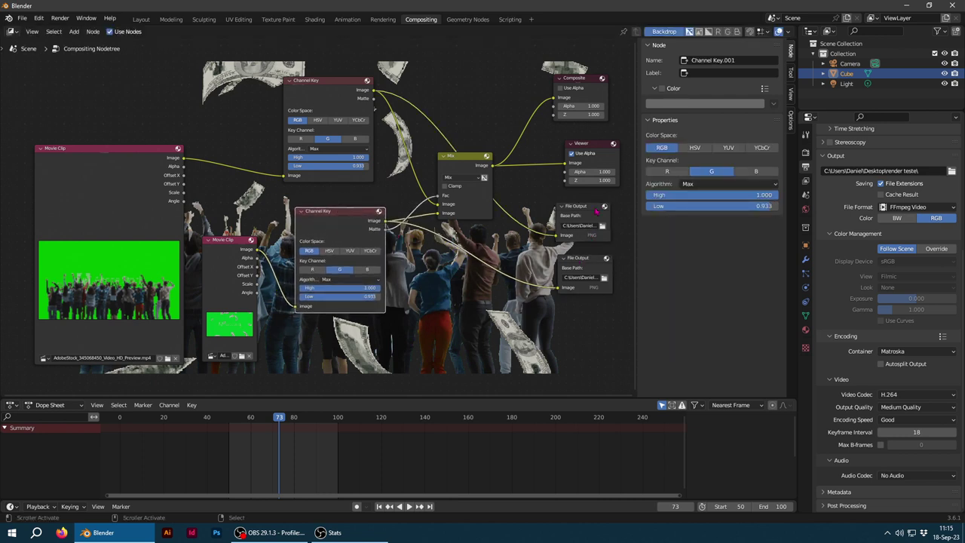
Move the Mix node higher and the Composite node down and right
drag(469, 159, 491, 156)
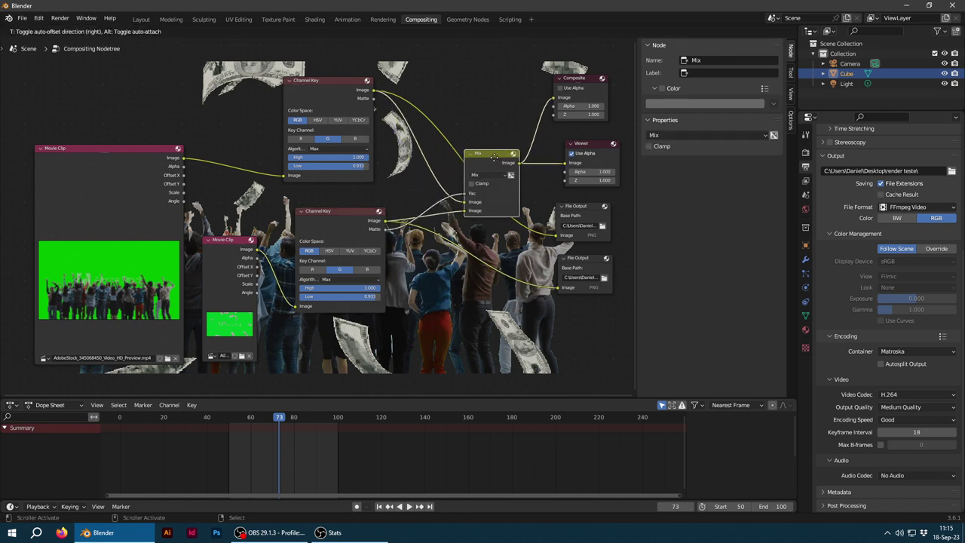
drag(491, 156, 490, 153)
mouse_move(584, 77)
mouse_down()
mouse_move(587, 93)
mouse_move(595, 87)
mouse_up()
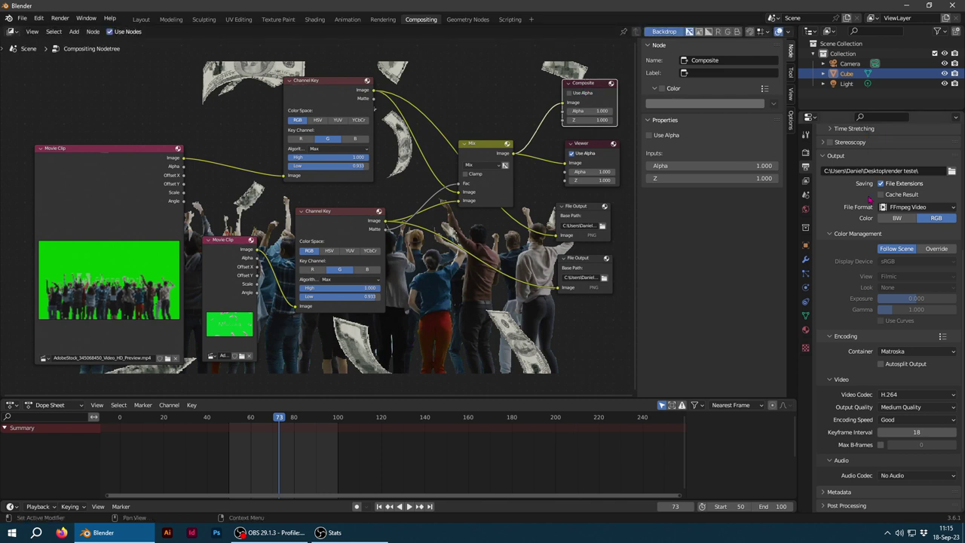
Keep FFmpeg Video output and set its quality to Perceptually Lossless
click(934, 209)
click(924, 262)
click(916, 407)
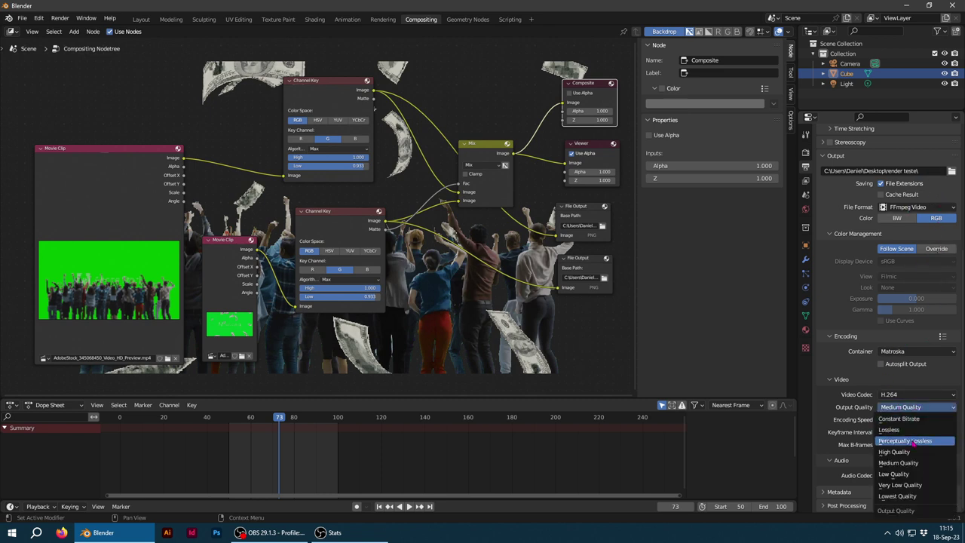
click(915, 442)
click(59, 18)
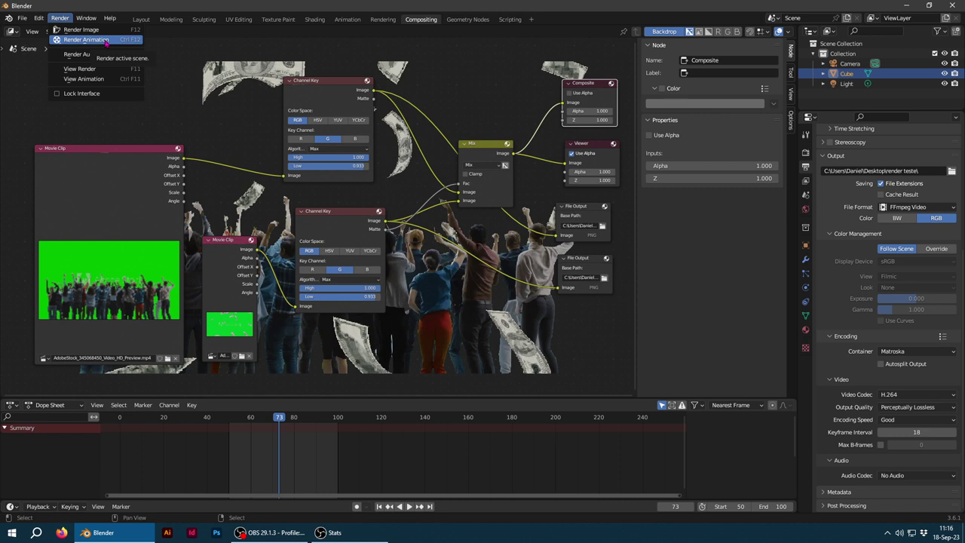
Render the full animation and open the render teste output folder
click(106, 42)
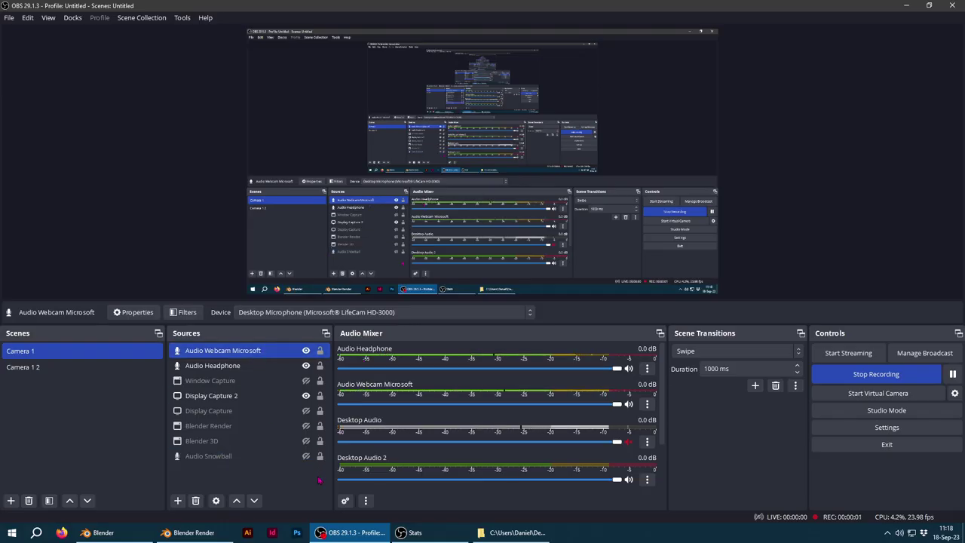
click(512, 532)
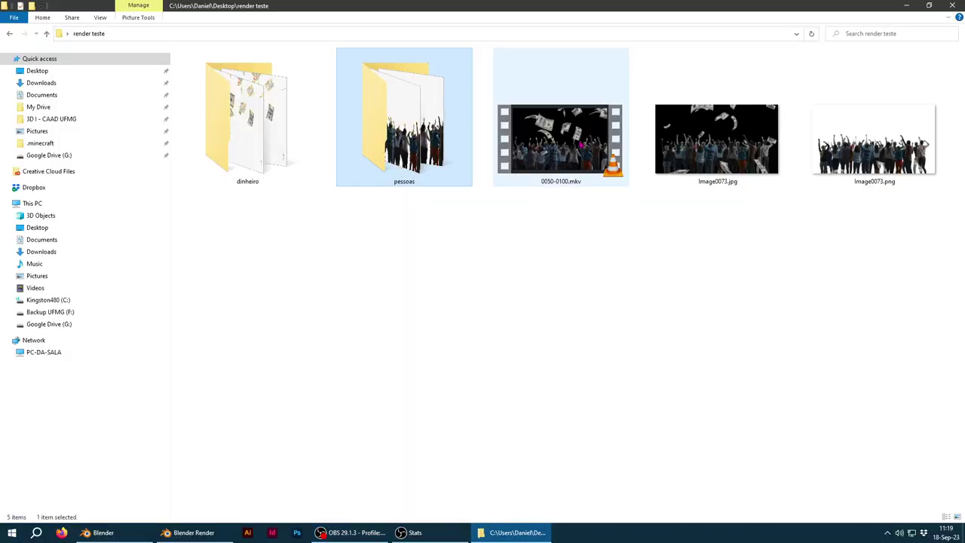
Play the rendered 0050-0100.mkv video, then close the player
click(581, 141)
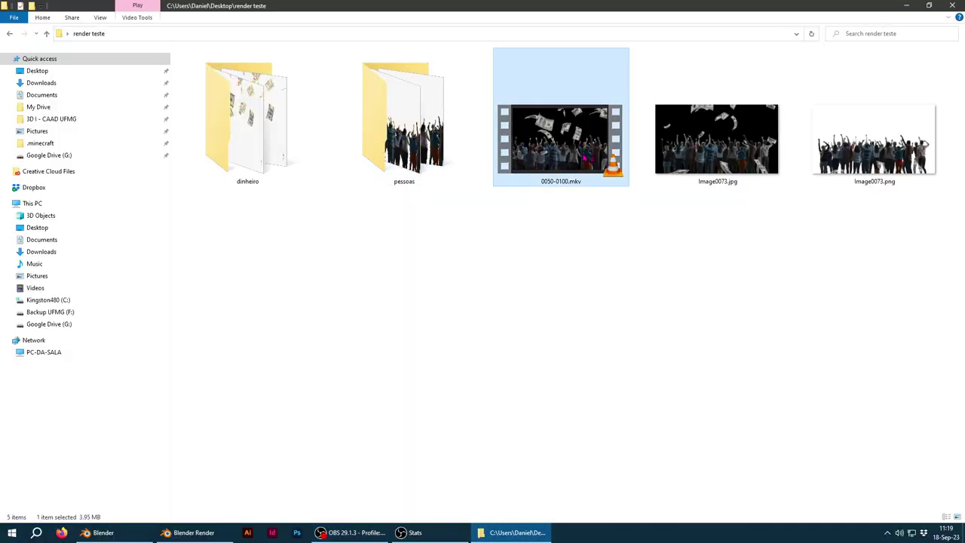
double_click(581, 141)
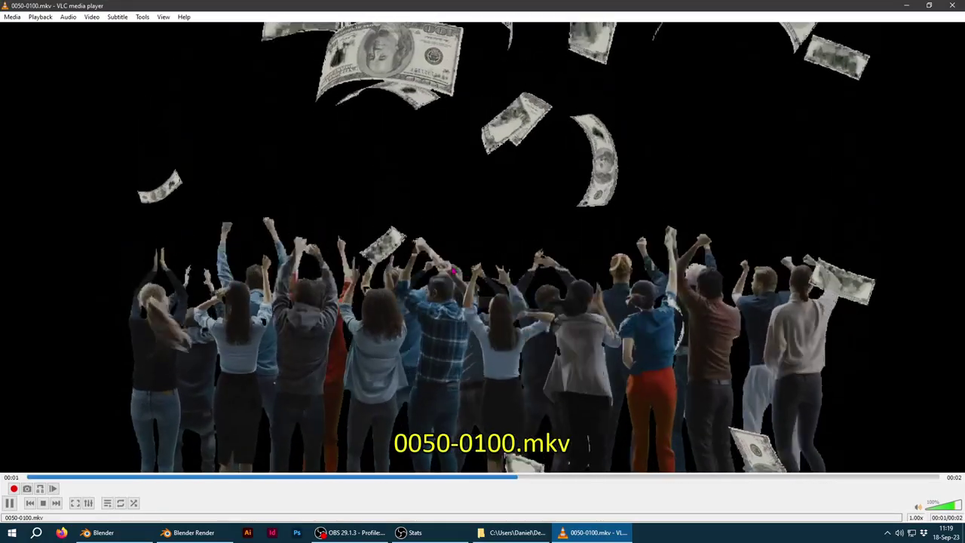
key(ctrl+q)
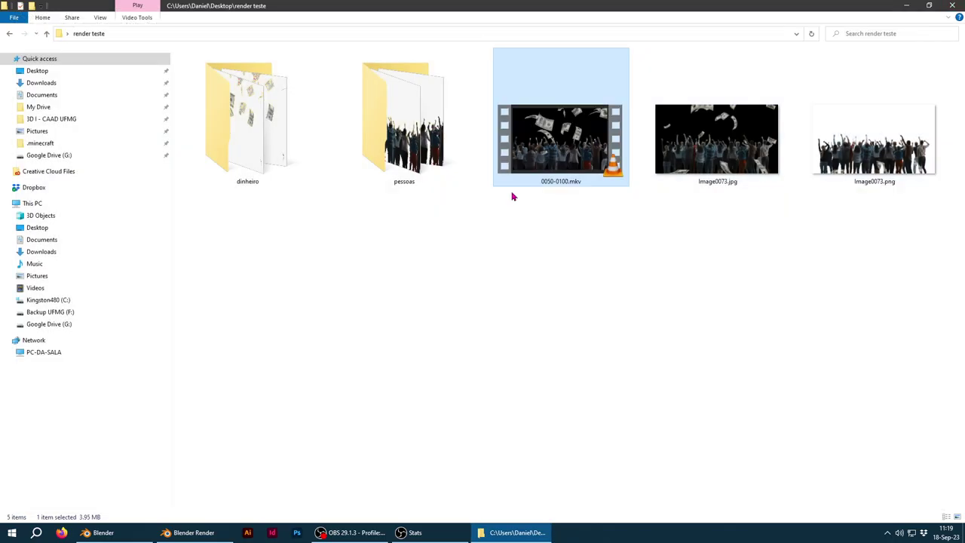
Browse the pessoas PNG frames as large thumbnails
double_click(397, 123)
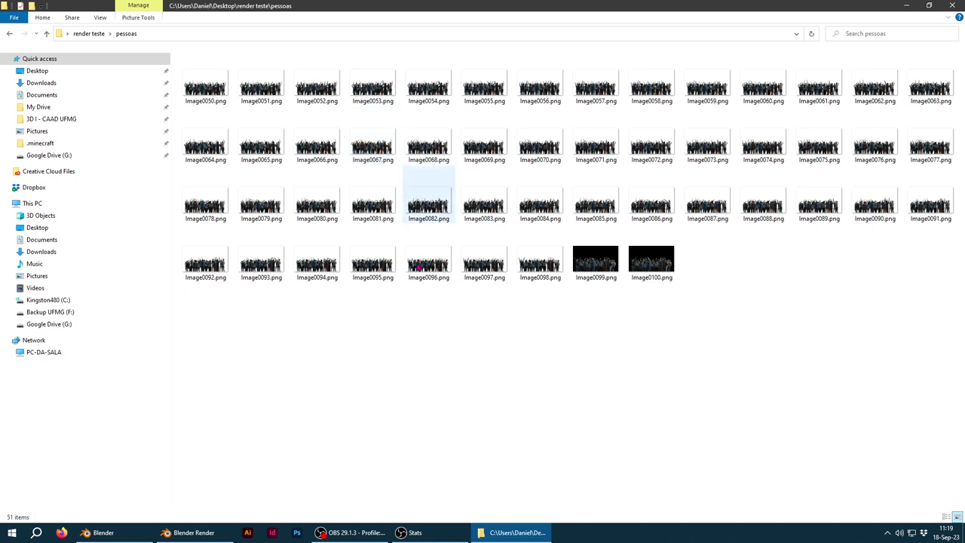
right_click(463, 337)
click(622, 342)
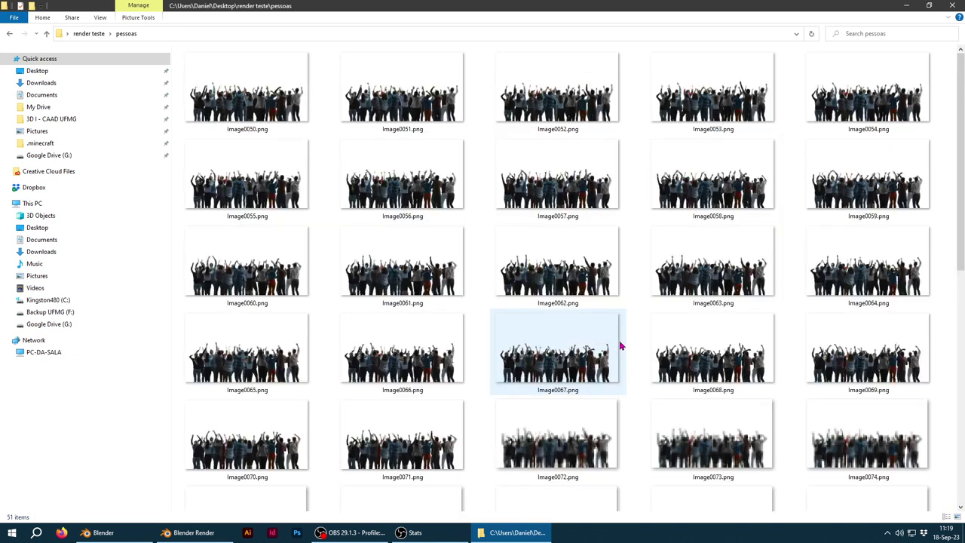
scroll(532, 260, down, 5)
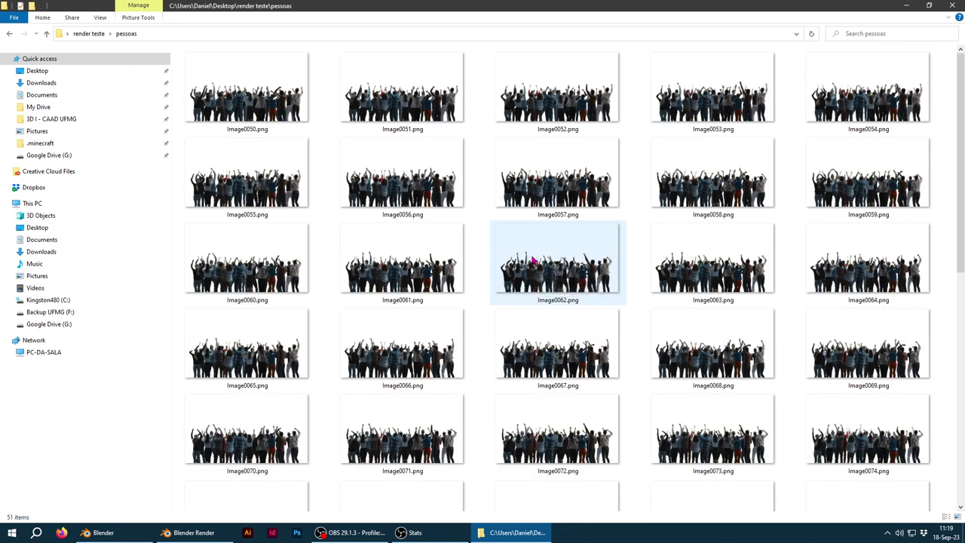
click(94, 34)
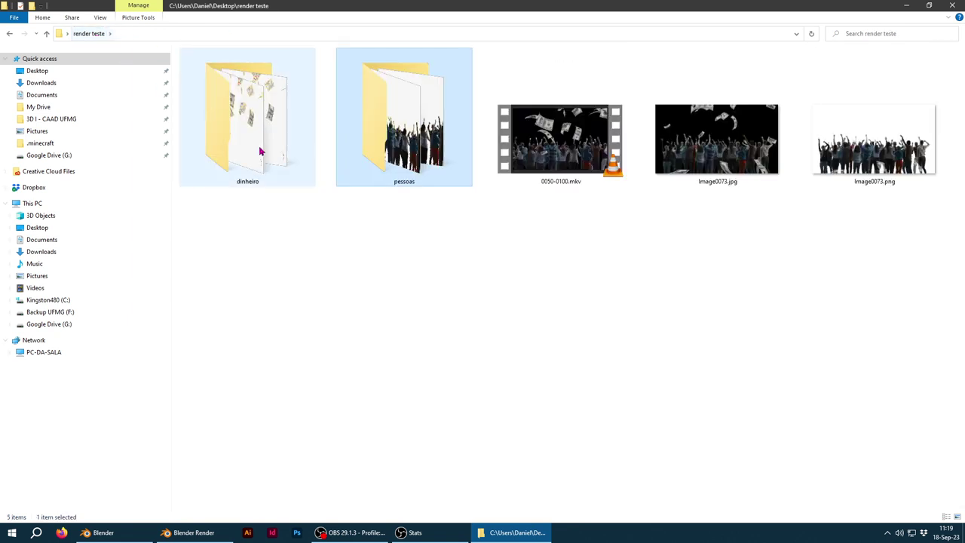
Check the dinheiro folder's PNG frames Image0050–Image0100, then return to Blender
double_click(249, 121)
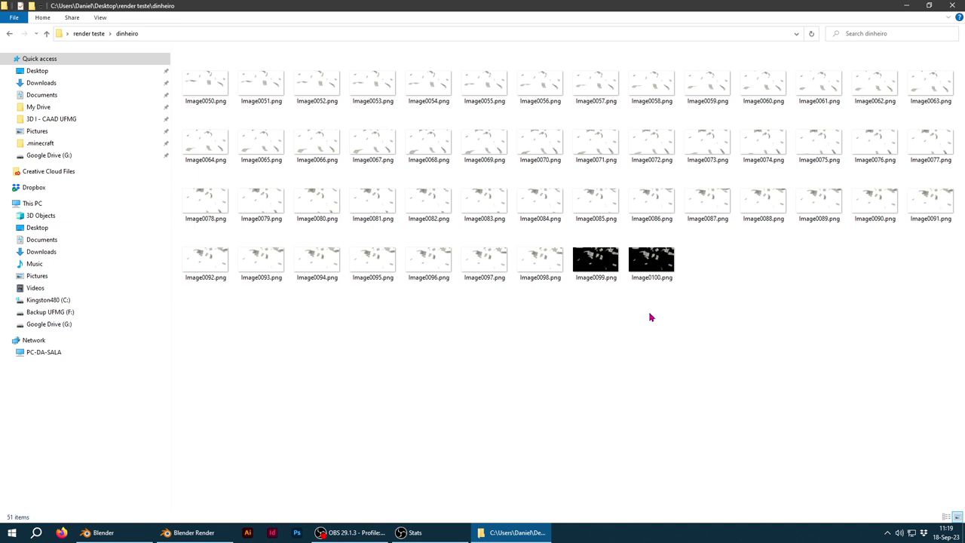
click(89, 33)
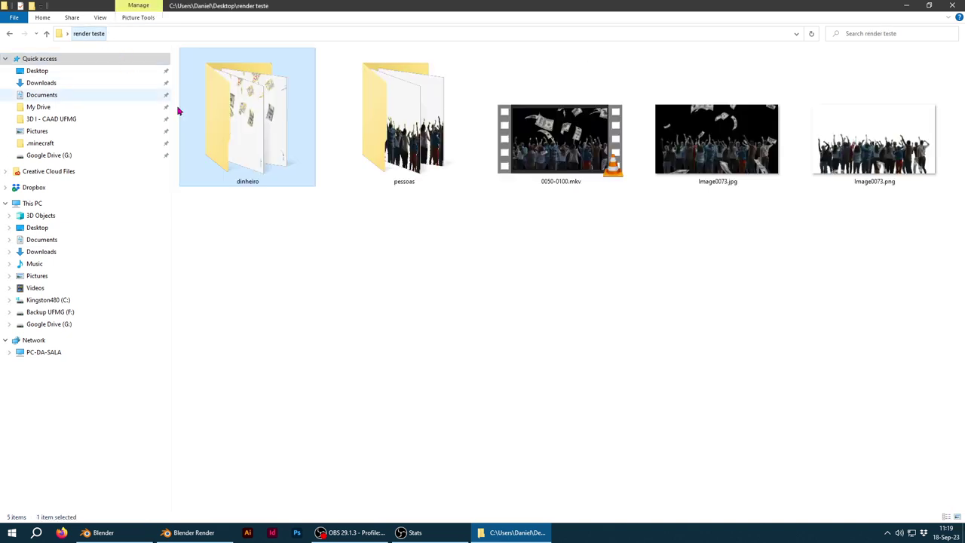
click(466, 275)
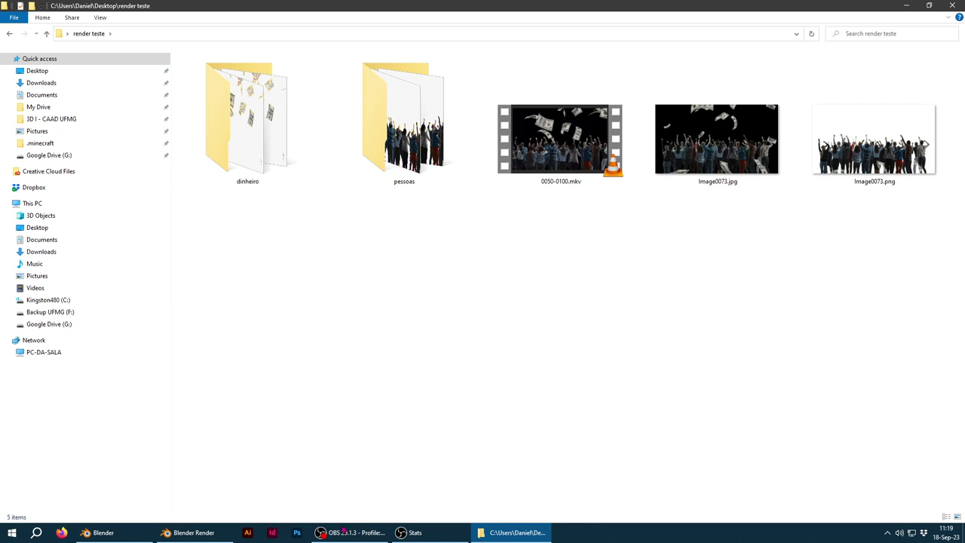
click(106, 534)
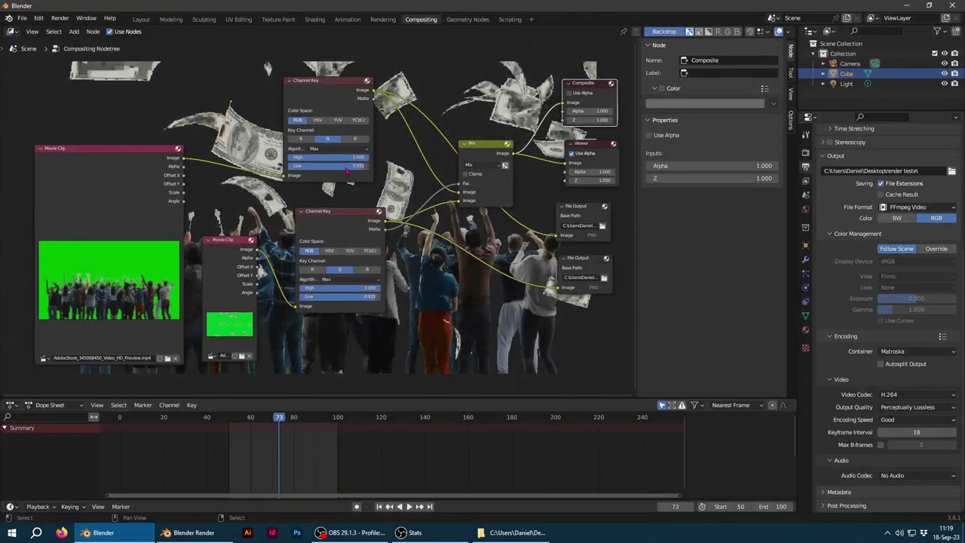
Arrange both Movie Clip nodes and both Channel Key nodes on the left side
drag(102, 164, 131, 113)
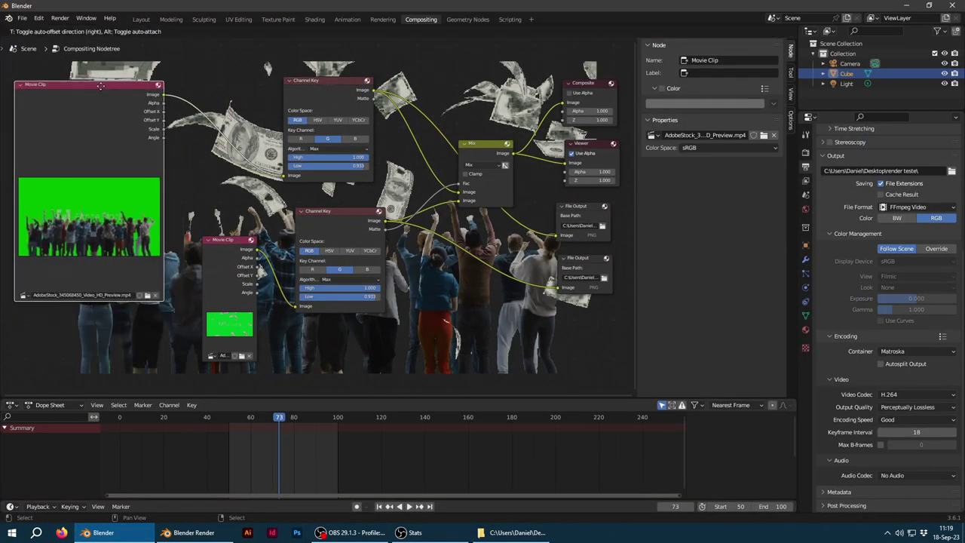
drag(130, 113, 92, 70)
drag(226, 240, 201, 243)
drag(328, 220, 312, 213)
drag(331, 82, 321, 82)
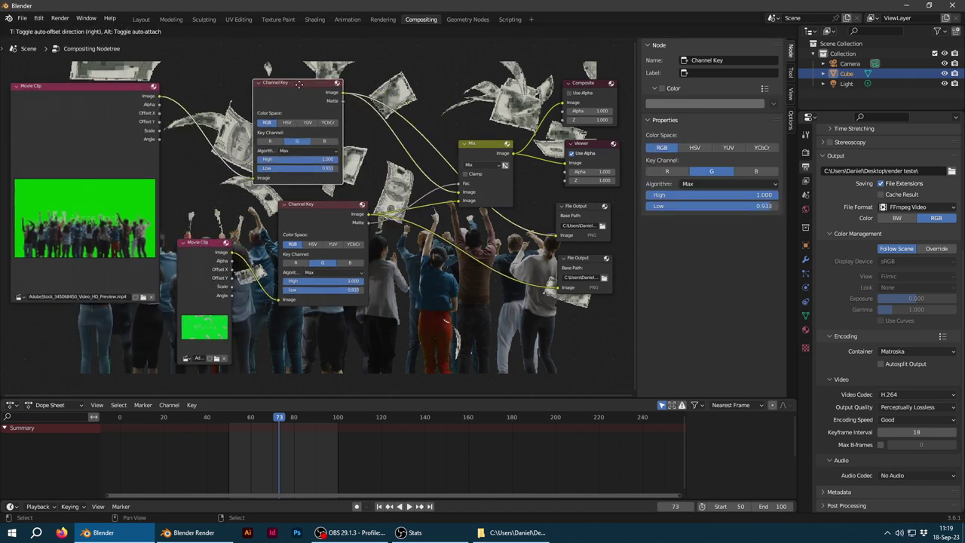
drag(334, 212, 328, 202)
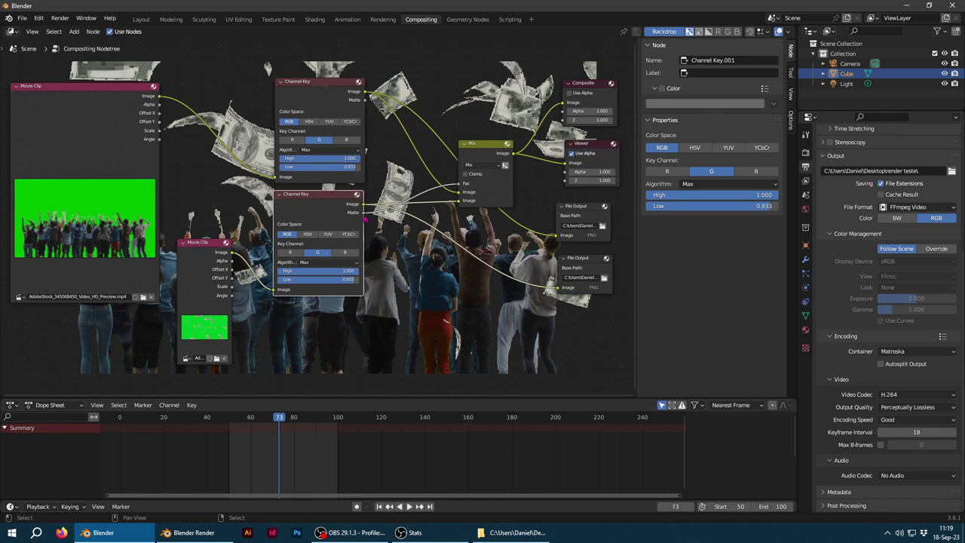
Line up the Mix, Composite, both File Output and Viewer nodes
drag(488, 158, 479, 163)
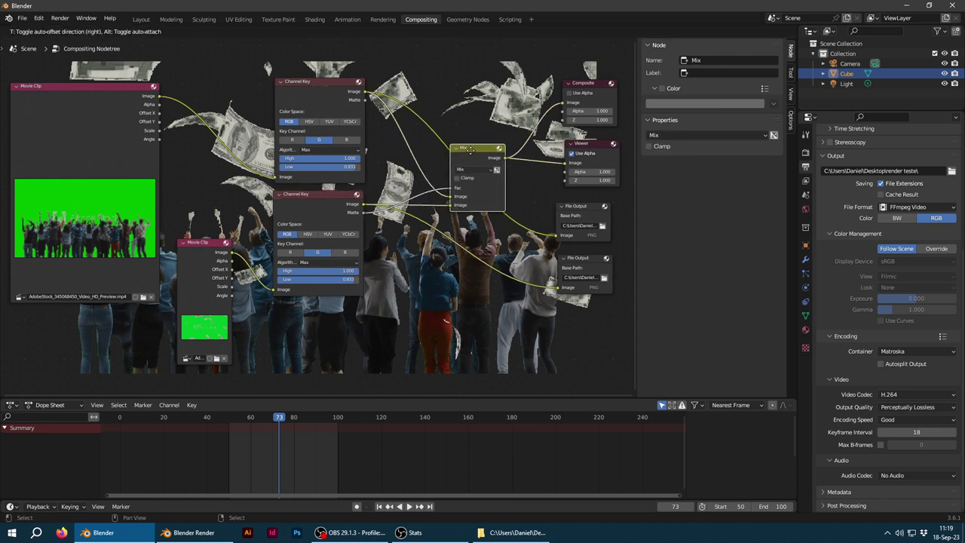
drag(605, 87, 591, 108)
drag(571, 236, 582, 237)
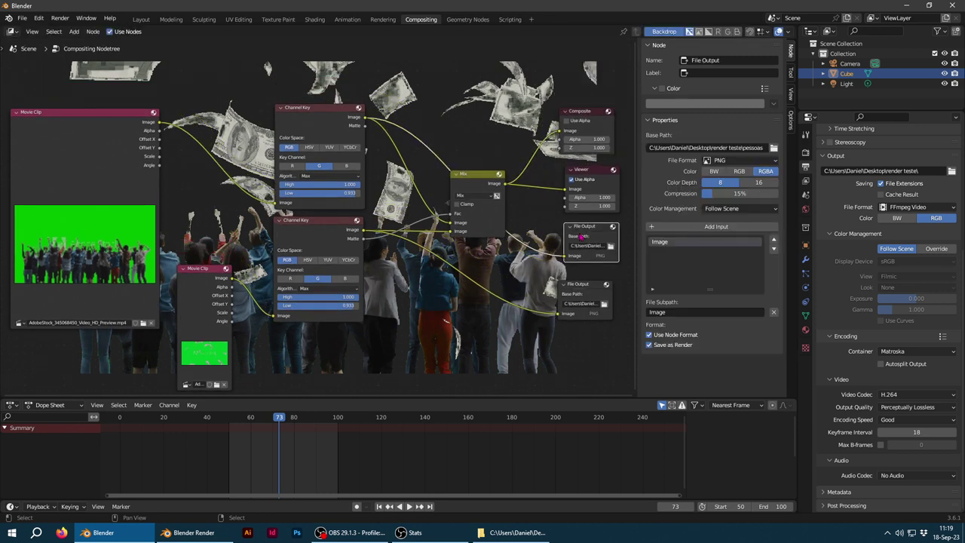
drag(581, 290, 583, 280)
drag(590, 227, 588, 224)
drag(591, 170, 589, 170)
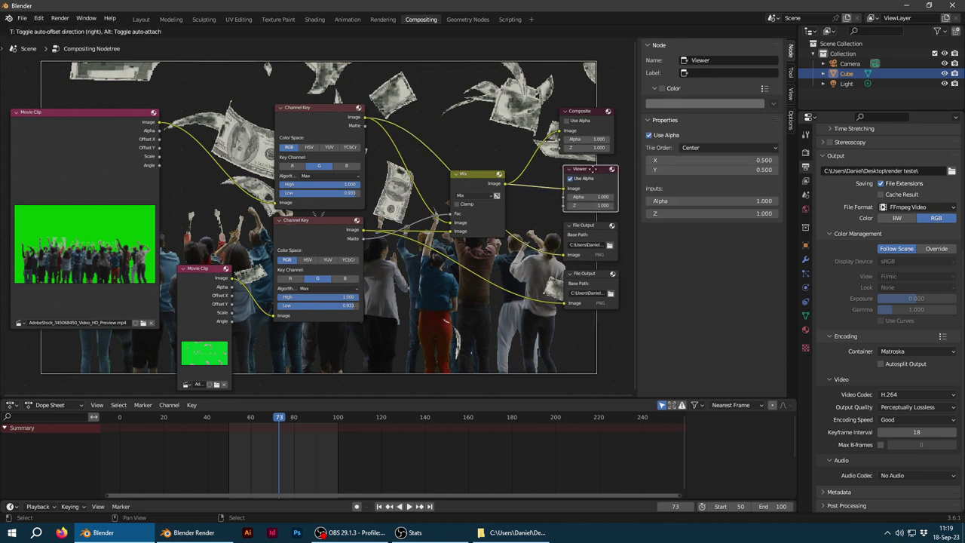
mouse_move(585, 110)
mouse_down()
mouse_move(575, 112)
mouse_move(585, 113)
mouse_up()
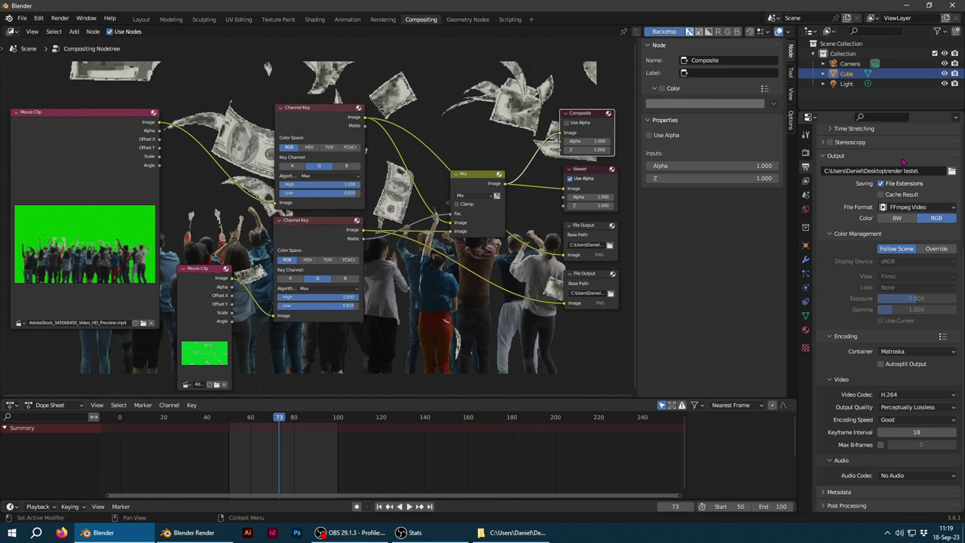
Keep FFmpeg Video output in Matroska with H.264, and nudge the upper Channel Key node up-left
click(854, 157)
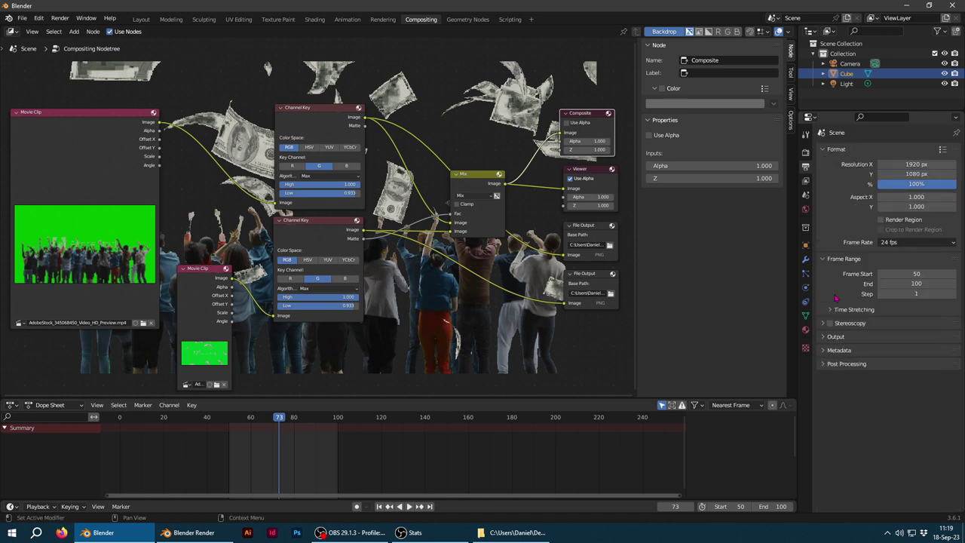
click(823, 338)
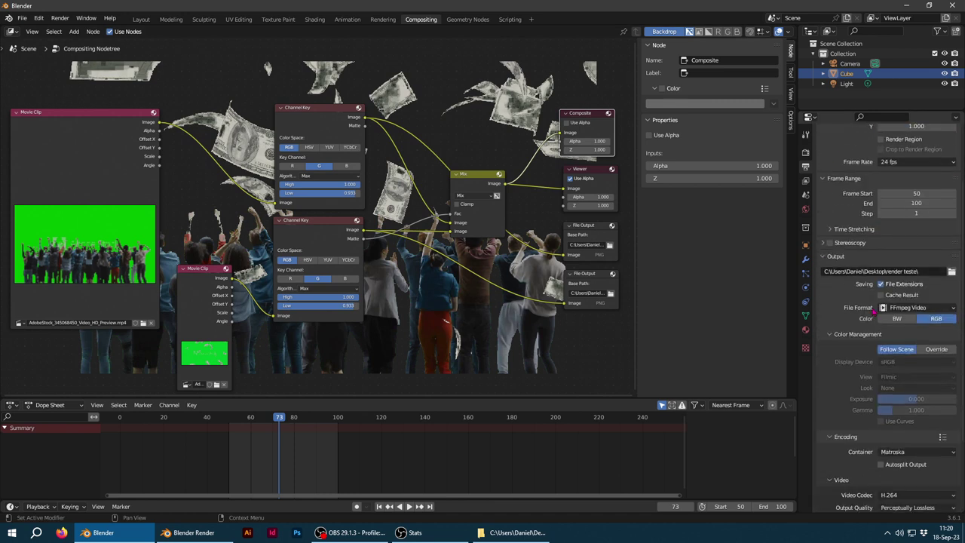
scroll(919, 271, down, 5)
click(931, 251)
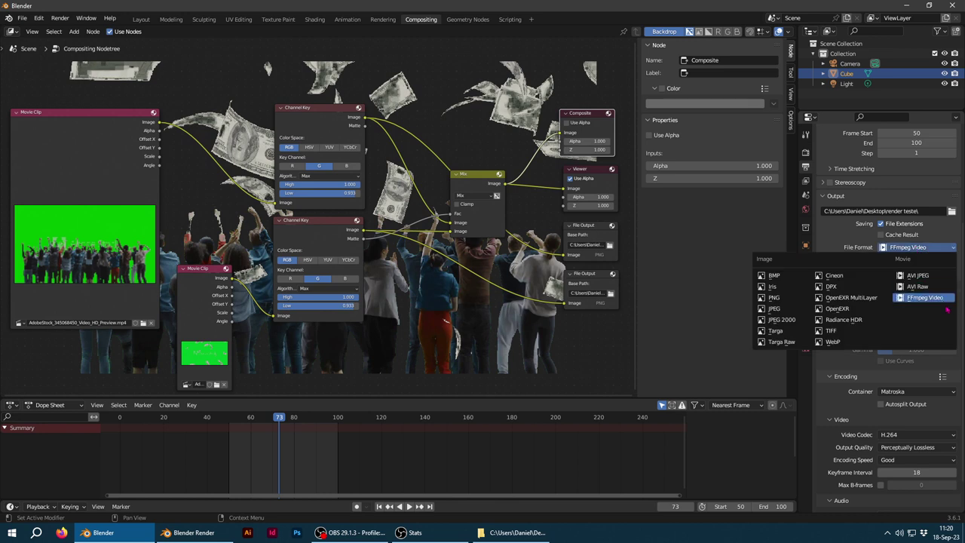
click(920, 306)
scroll(928, 315, down, 2)
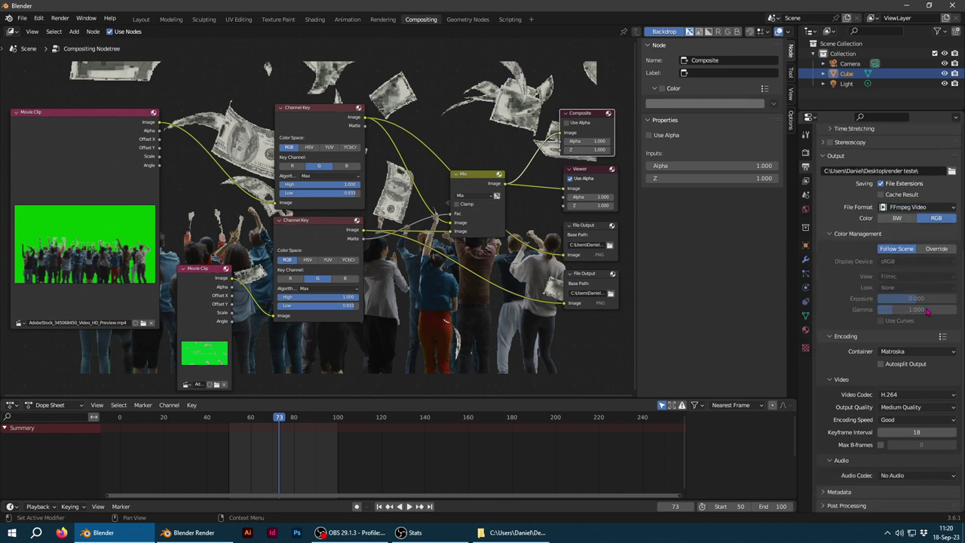
click(920, 353)
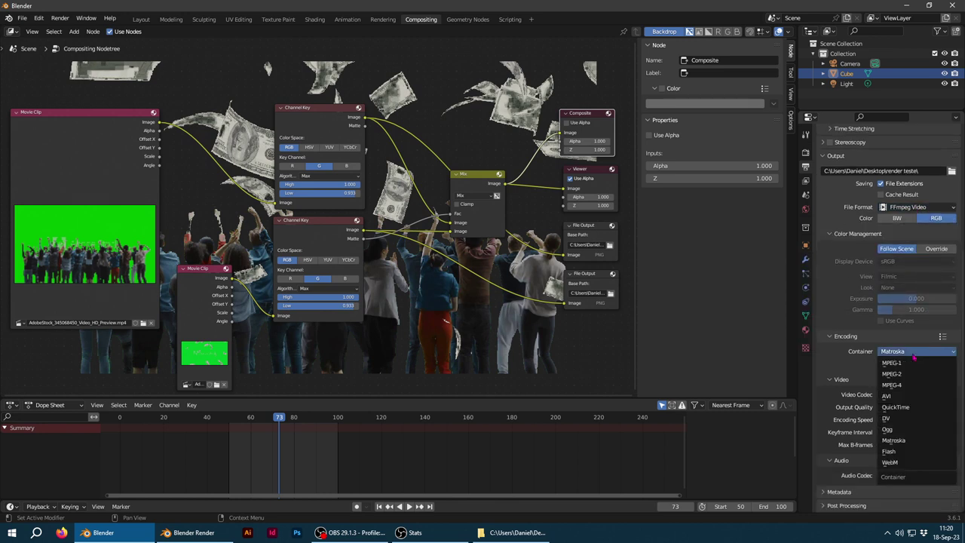
click(913, 440)
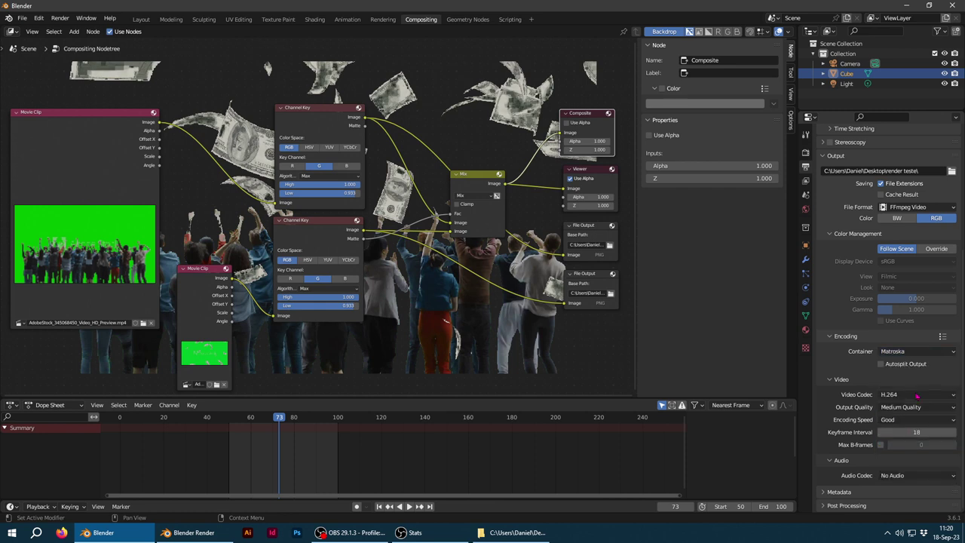
click(918, 397)
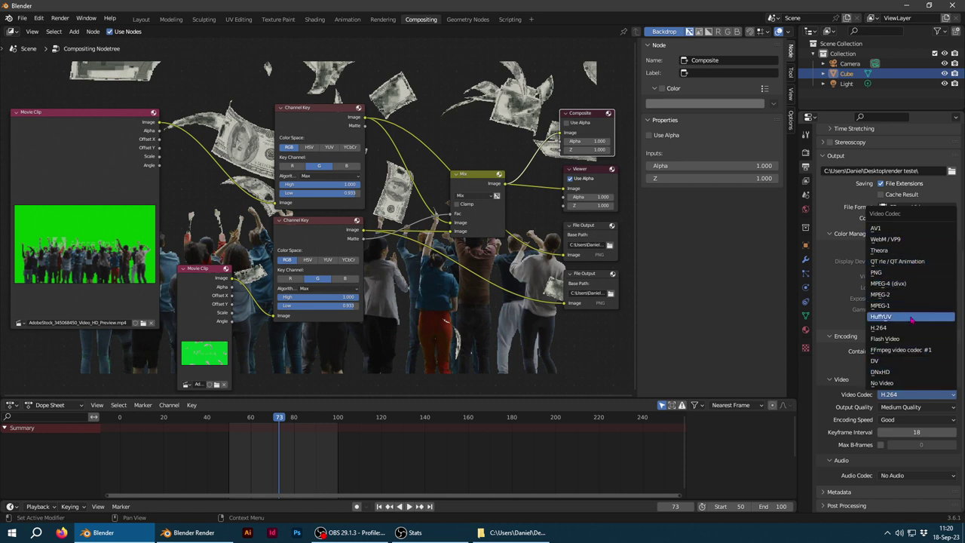
click(904, 329)
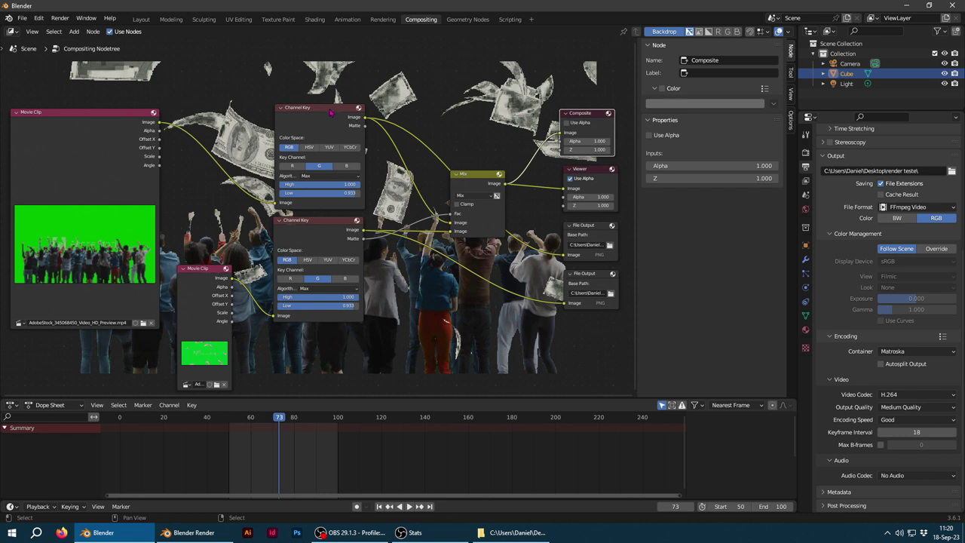
mouse_move(331, 113)
mouse_down()
mouse_move(323, 78)
mouse_move(322, 99)
mouse_up()
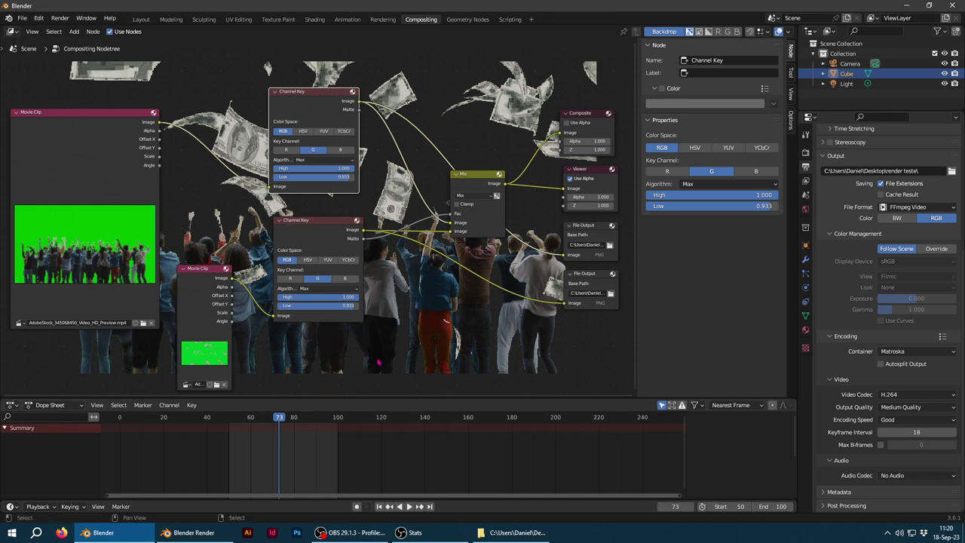